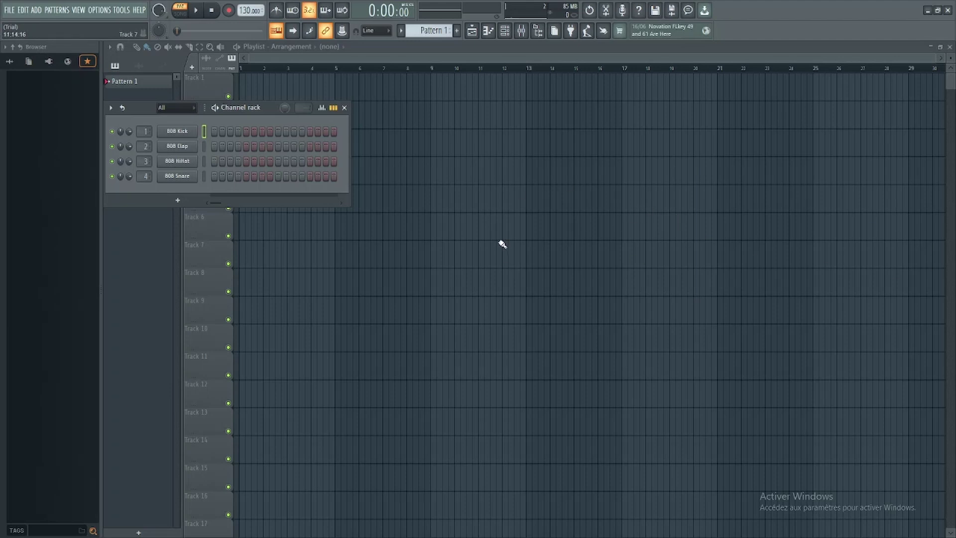
# Add a SoundFont Player channel and load the soundfont from the Shaggy folder inside Soundfonts > Mods
pyautogui.click(178, 203)
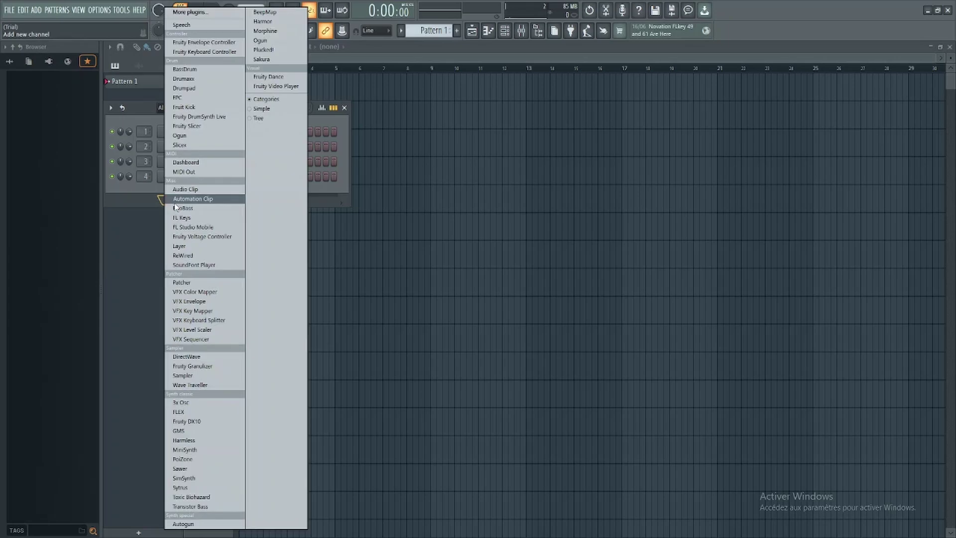
pyautogui.click(199, 266)
pyautogui.click(147, 135)
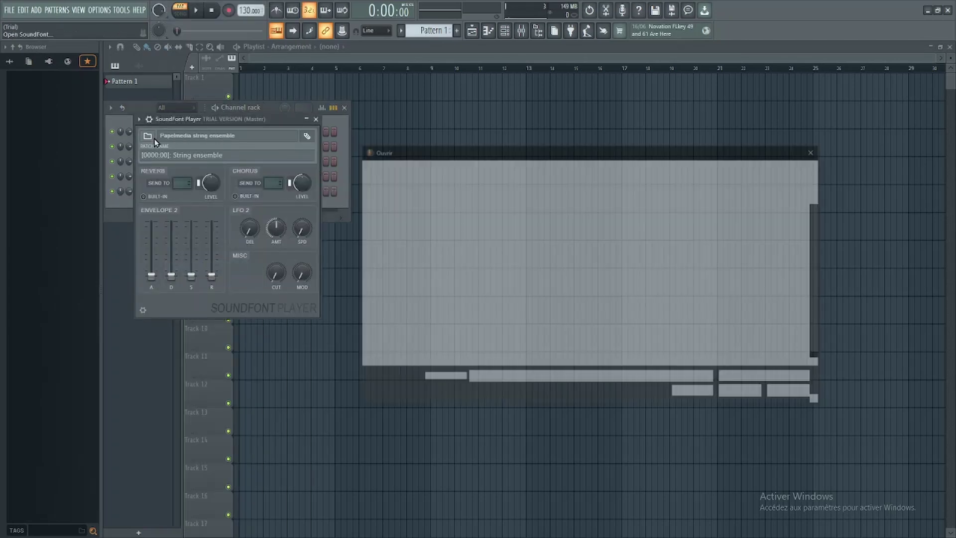
pyautogui.doubleClick(466, 225)
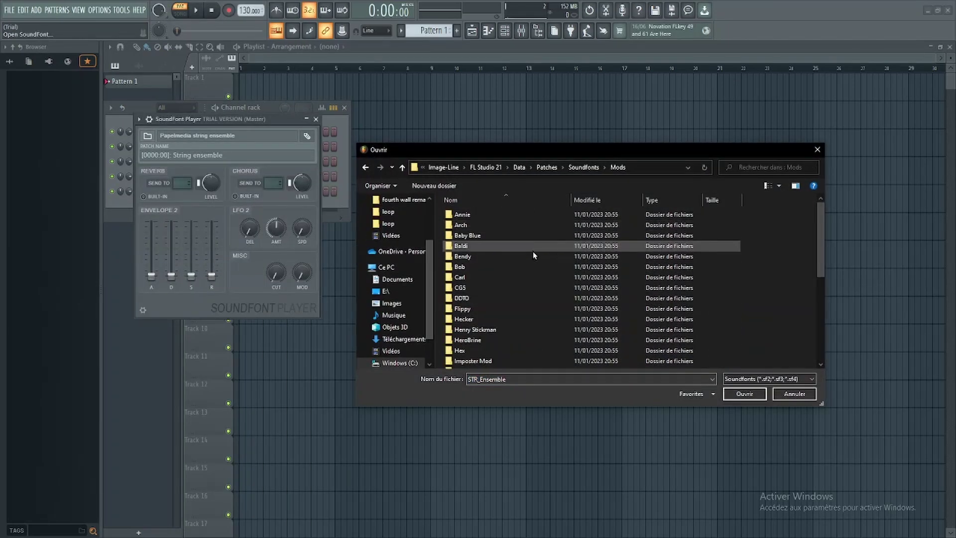
pyautogui.scroll(-5, 532, 252)
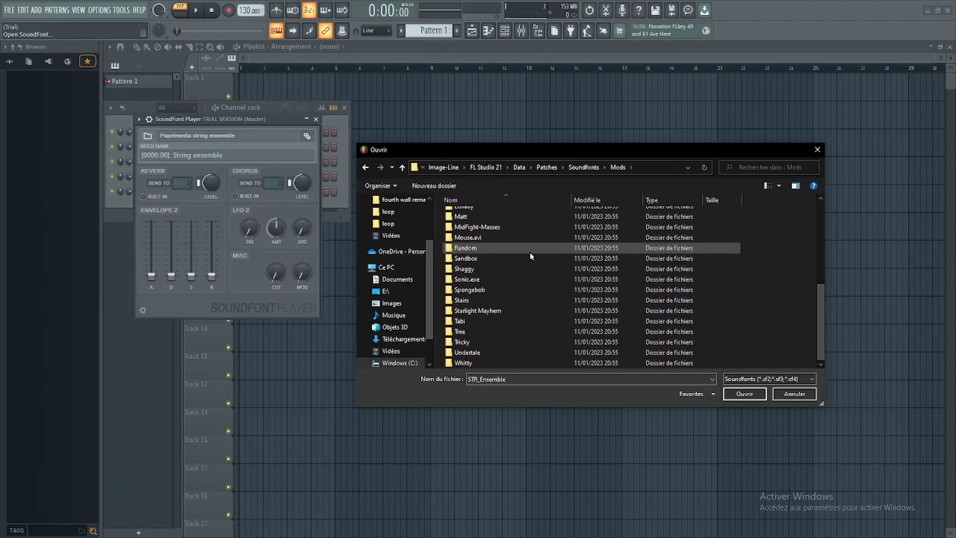
pyautogui.doubleClick(466, 269)
pyautogui.doubleClick(468, 215)
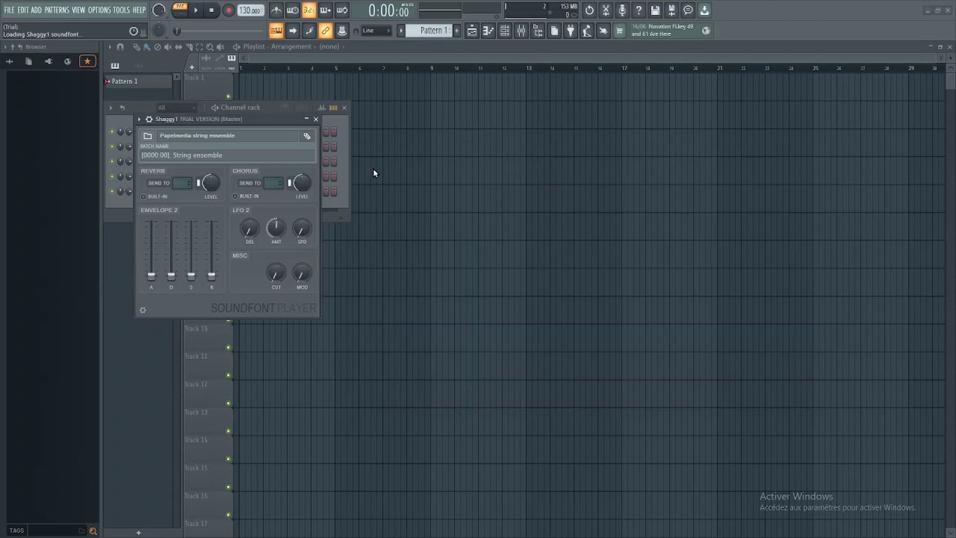
pyautogui.click(315, 119)
pyautogui.click(344, 107)
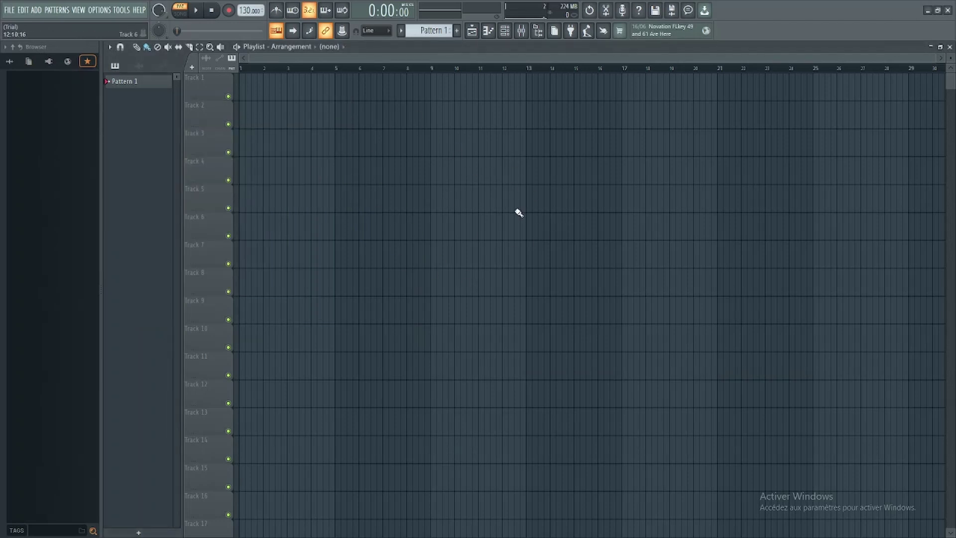
# Place a Pattern 1 clip at bar 1 of Track 1 and open it in the piano roll
pyautogui.click(282, 85)
pyautogui.moveTo(282, 85); pyautogui.dragTo(260, 90)
pyautogui.doubleClick(252, 87)
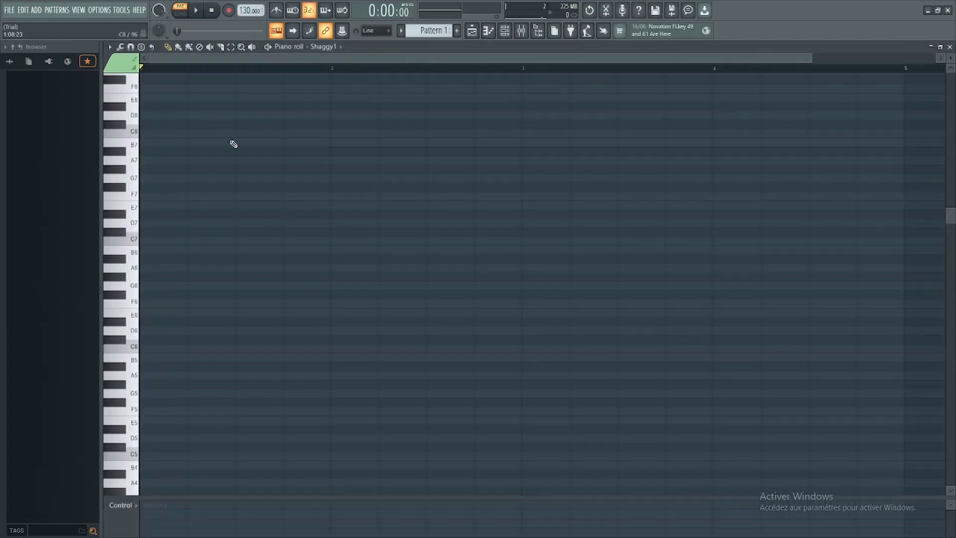
# Enter a C7 note at the start of the pattern, lengthen it to one beat and audition it
pyautogui.scroll(-2, 176, 303)
pyautogui.moveTo(141, 296); pyautogui.dragTo(134, 187)
pyautogui.scroll(5, 162, 211)
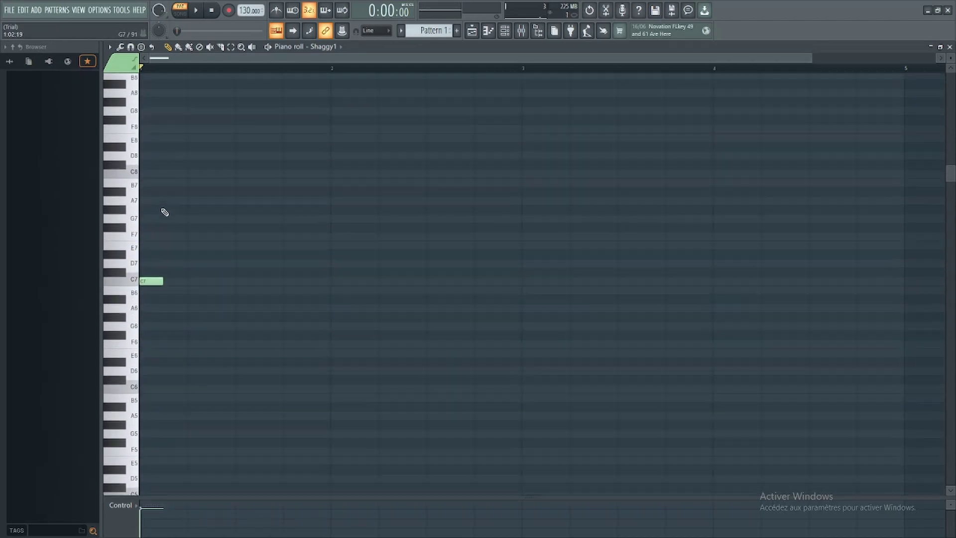
pyautogui.moveTo(165, 322); pyautogui.dragTo(178, 326)
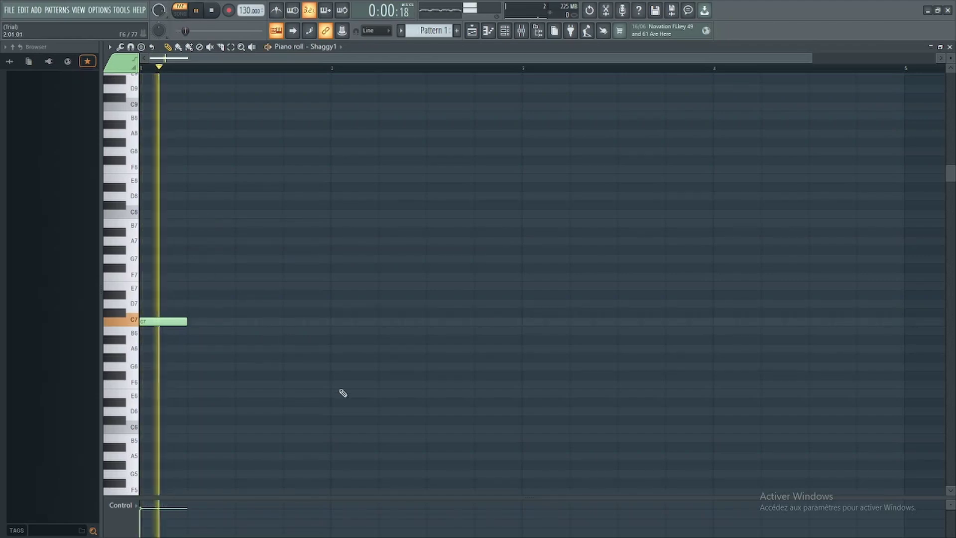
pyautogui.press('space')
# Add a one-beat D#7 note at beat 3, raise the first note to C#7 and play the pattern
pyautogui.press('space')
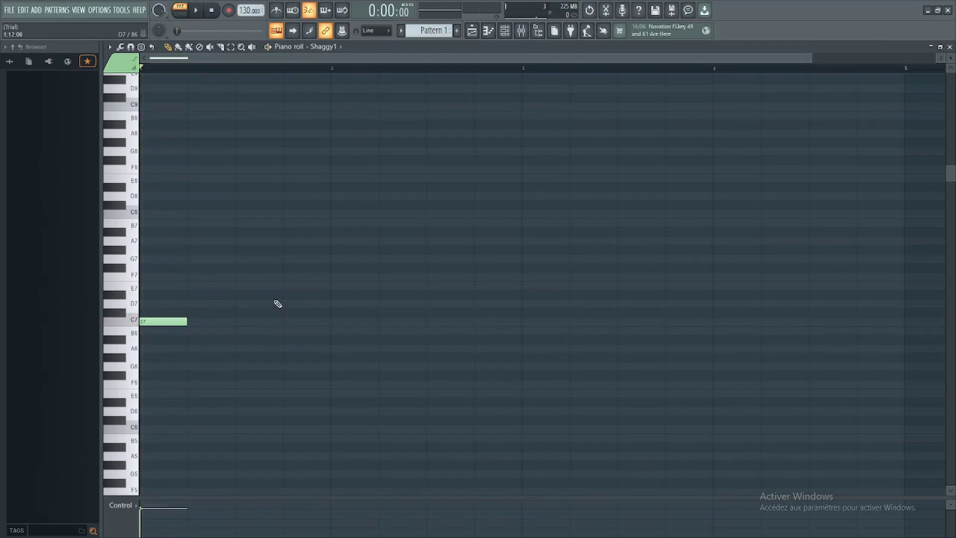
pyautogui.moveTo(198, 313)
pyautogui.mouseDown()
pyautogui.moveTo(198, 302)
pyautogui.moveTo(239, 294)
pyautogui.moveTo(238, 312)
pyautogui.moveTo(239, 294)
pyautogui.mouseUp()
pyautogui.moveTo(151, 317); pyautogui.dragTo(151, 313)
pyautogui.press('space')
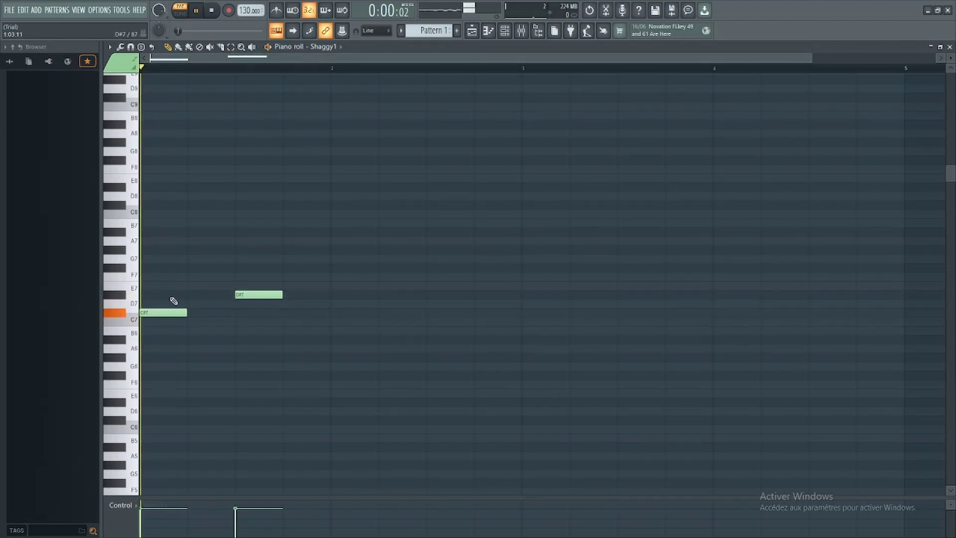
pyautogui.press('space')
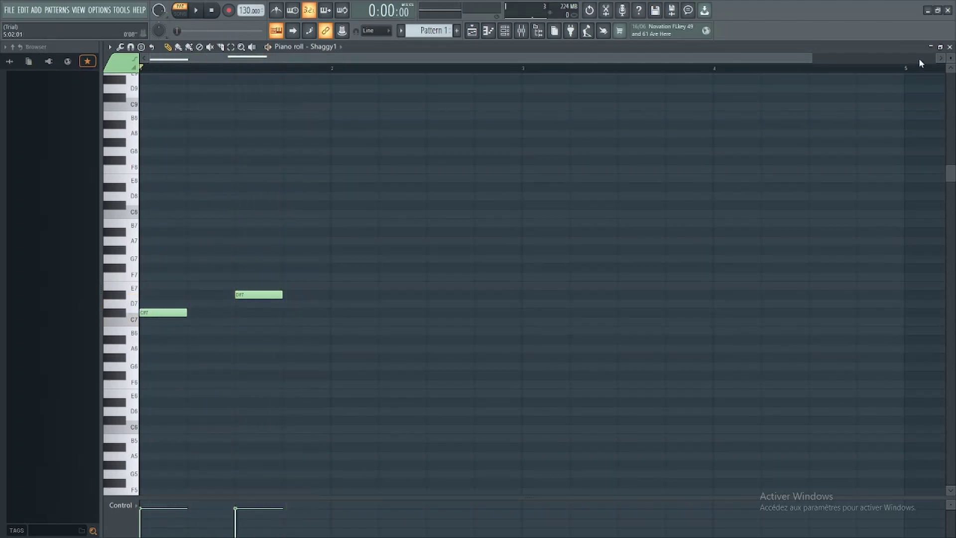
# Back in the playlist, add a Pattern 1 clip on Track 2 and trim both clips to one beat, Track 1 with C#7 and Track 2 with D#7
pyautogui.click(950, 47)
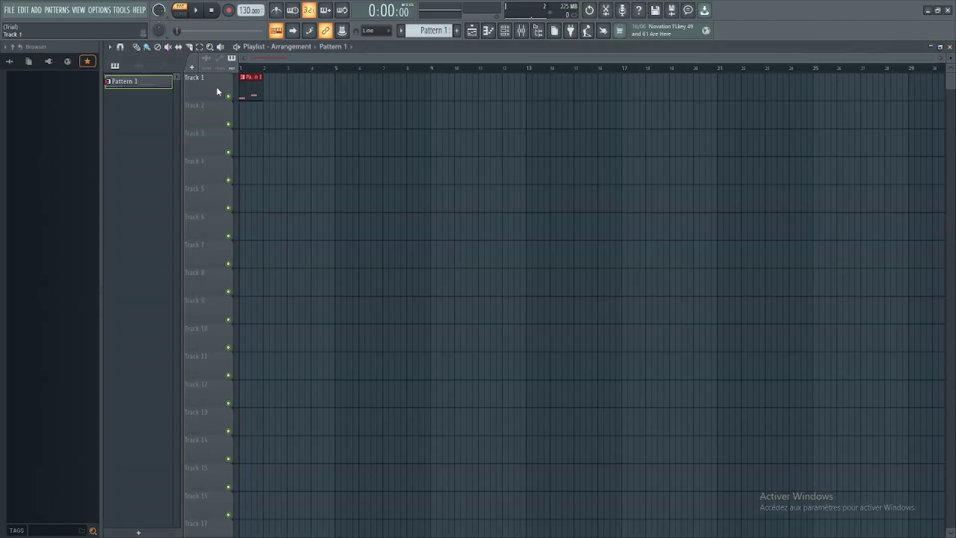
pyautogui.scroll(5, 362, 134)
pyautogui.moveTo(346, 59); pyautogui.dragTo(217, 68)
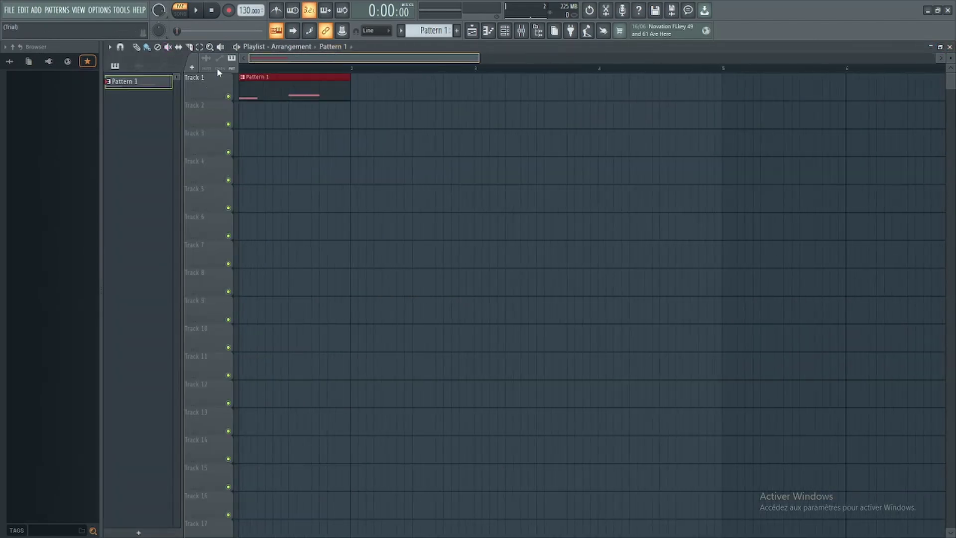
pyautogui.click(246, 123)
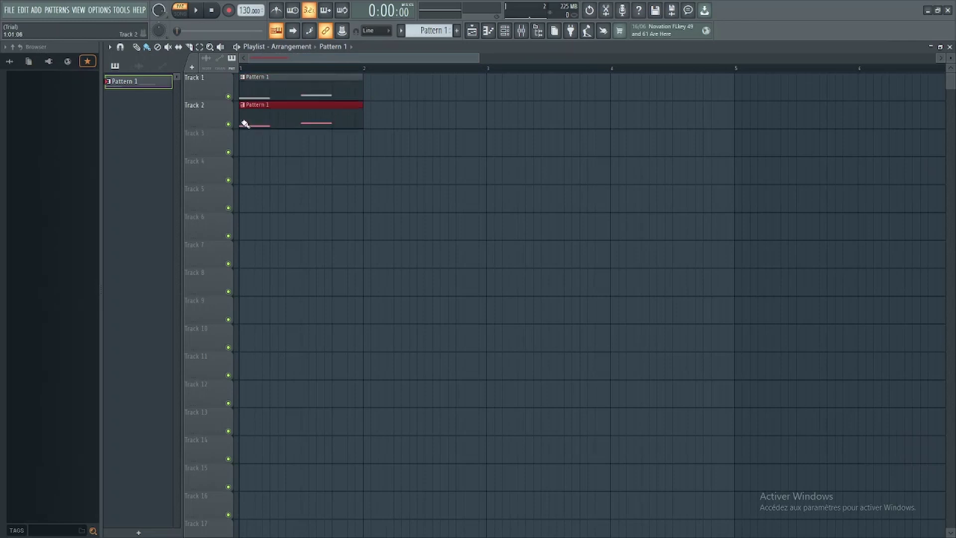
pyautogui.moveTo(364, 119); pyautogui.dragTo(271, 89)
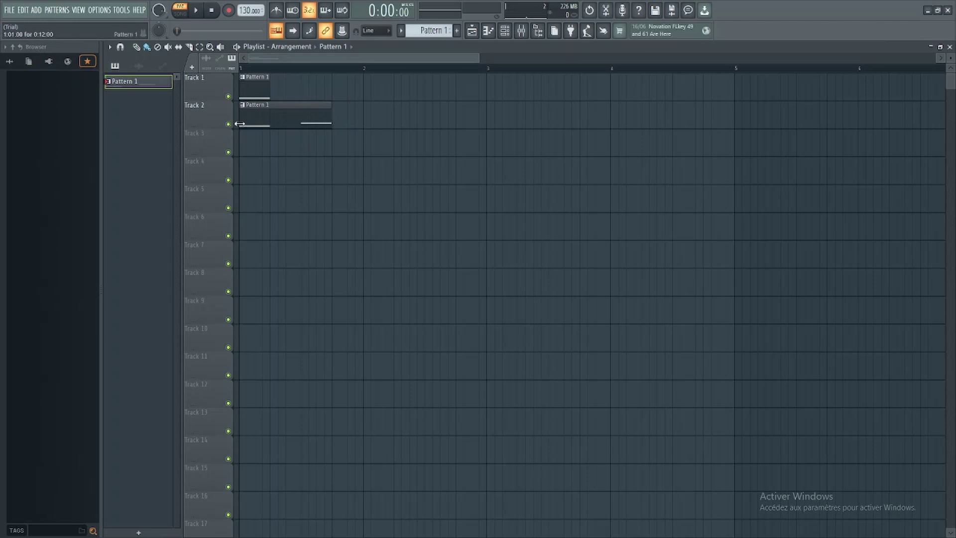
pyautogui.moveTo(240, 125)
pyautogui.mouseDown()
pyautogui.moveTo(301, 133)
pyautogui.moveTo(251, 120)
pyautogui.mouseUp()
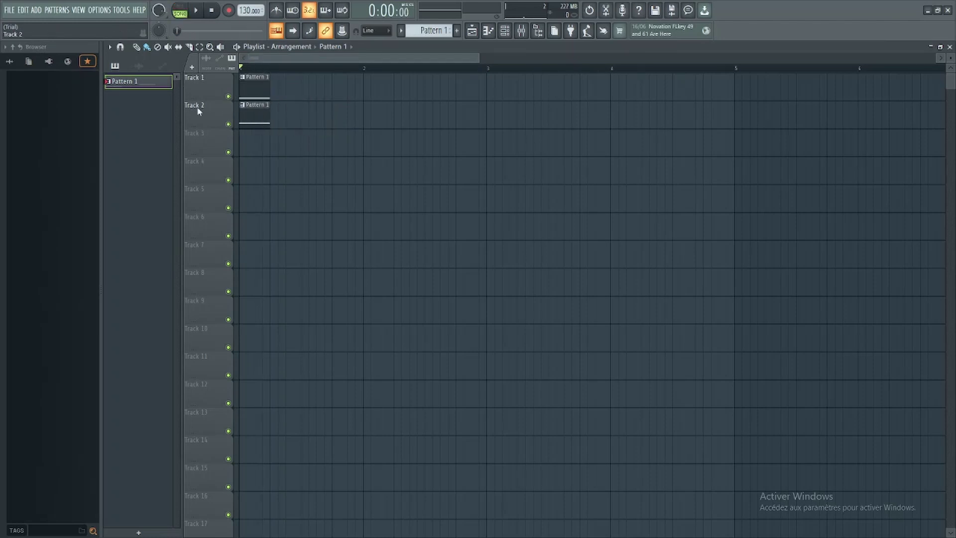
# In song mode, toggle the mutes of Tracks 1 and 2 to check playback, leaving only Track 2 muted
pyautogui.click(228, 124)
pyautogui.press('l')
pyautogui.click(228, 124)
pyautogui.click(229, 96)
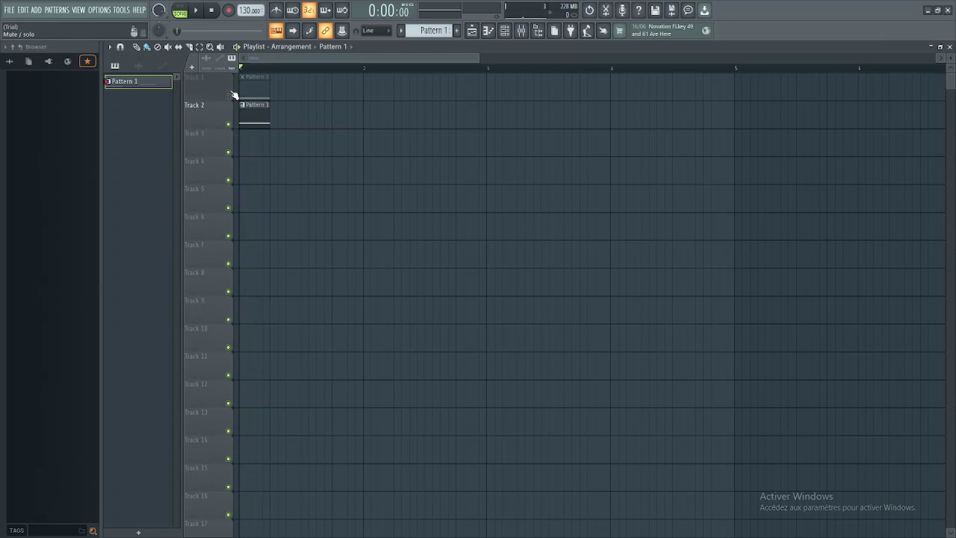
pyautogui.press('space')
pyautogui.press('space')
pyautogui.click(228, 97)
pyautogui.click(229, 124)
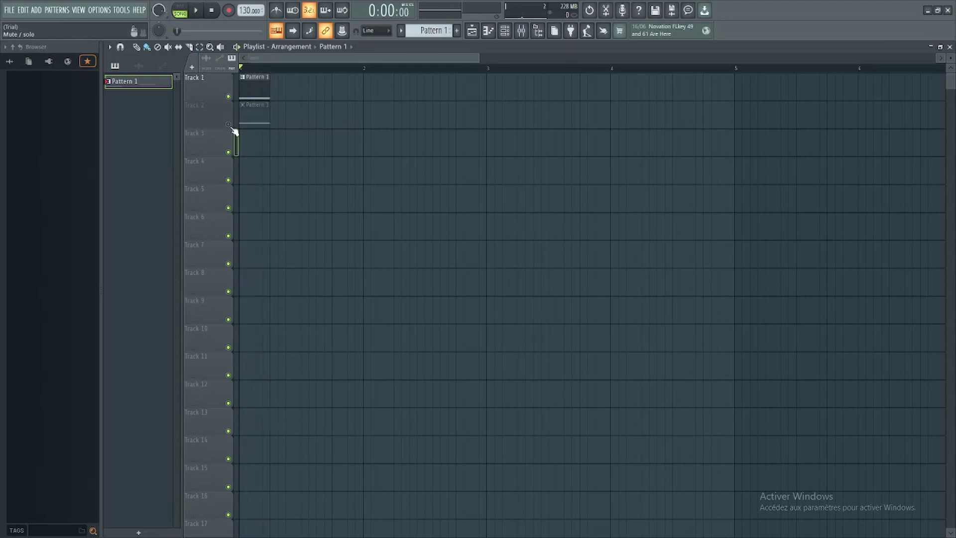
# Select all clips in the playlist and start a wave file export
pyautogui.hotkey('ctrl', 'a')
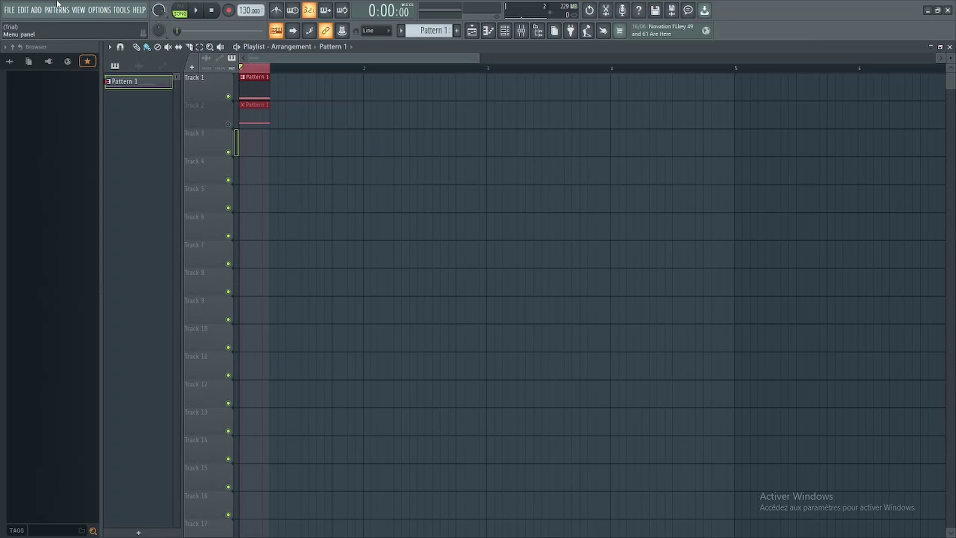
pyautogui.click(9, 10)
pyautogui.click(9, 10)
pyautogui.click(9, 10)
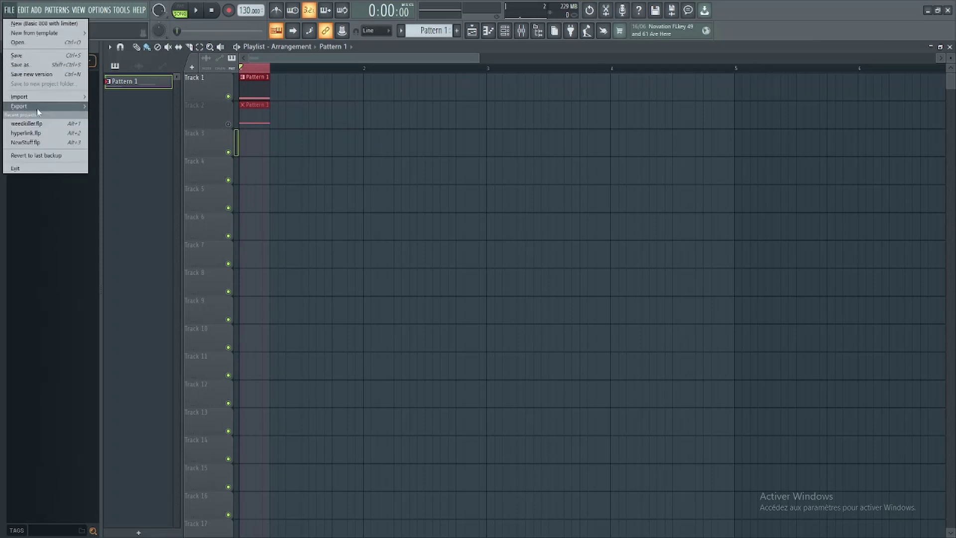
pyautogui.moveTo(41, 111)
pyautogui.click(102, 115)
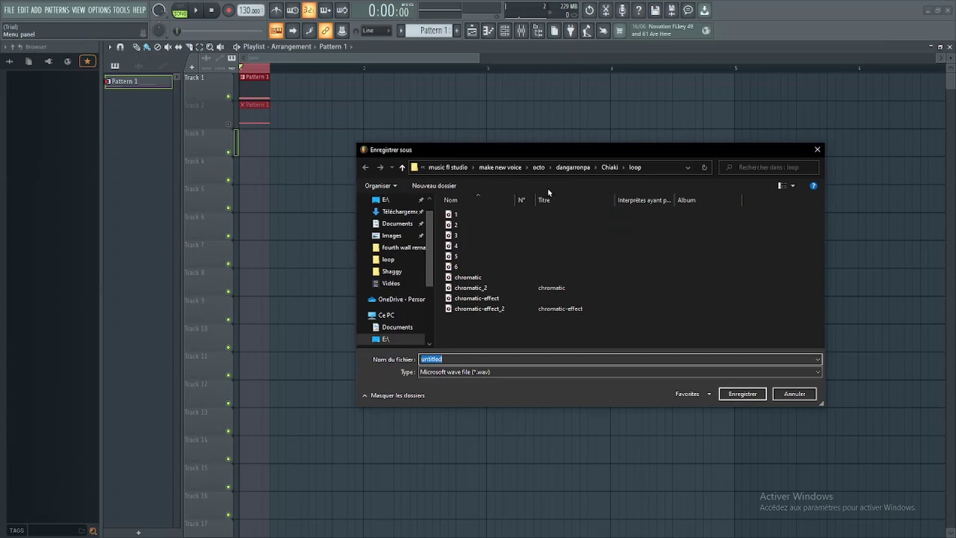
# Set the export destination to the tuto folder inside octo > autre > shaggy
pyautogui.click(570, 168)
pyautogui.click(584, 168)
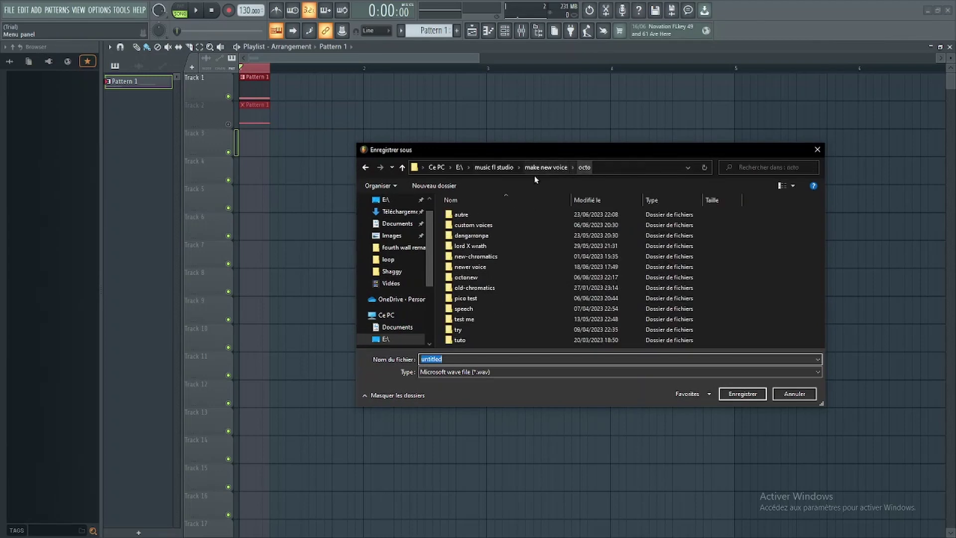
pyautogui.doubleClick(471, 217)
pyautogui.scroll(-3, 472, 292)
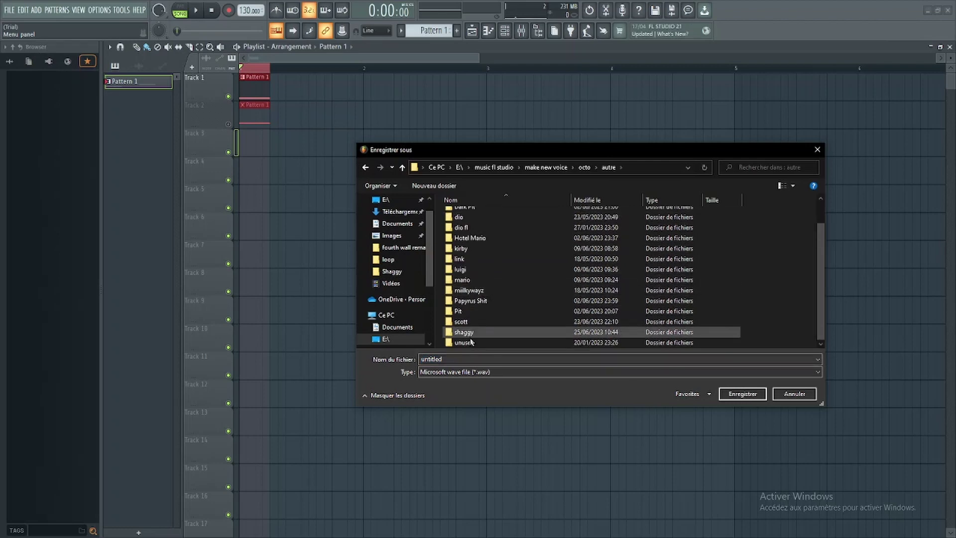
pyautogui.doubleClick(461, 331)
pyautogui.doubleClick(465, 226)
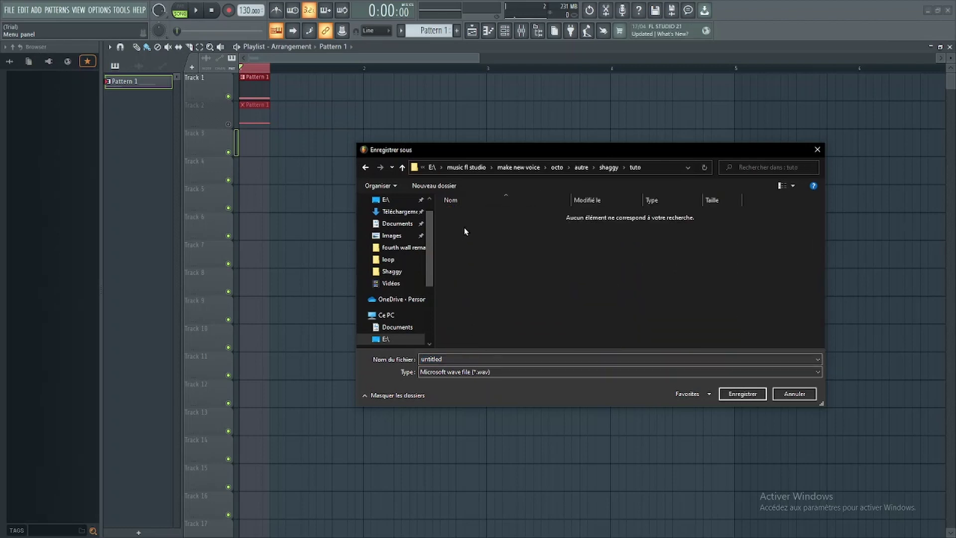
# Save the wave file under the name 1 and start rendering
pyautogui.doubleClick(471, 359)
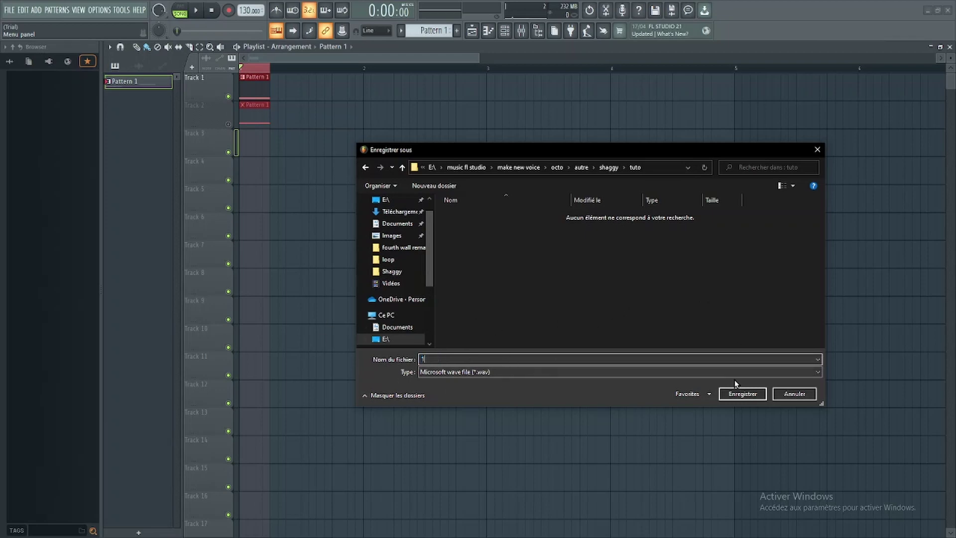
pyautogui.click(742, 395)
pyautogui.click(554, 409)
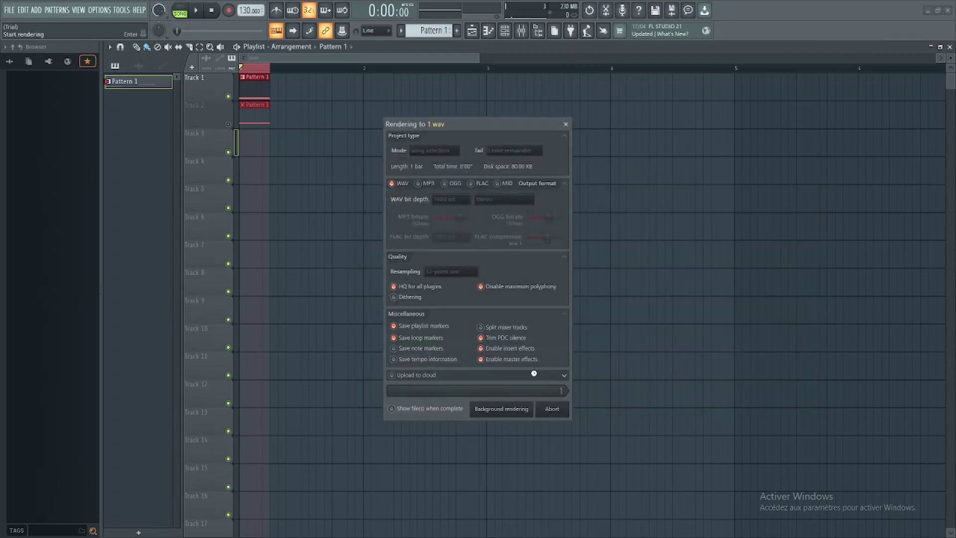
# Mute Track 1 and unmute Track 2
pyautogui.moveTo(222, 94); pyautogui.dragTo(223, 96)
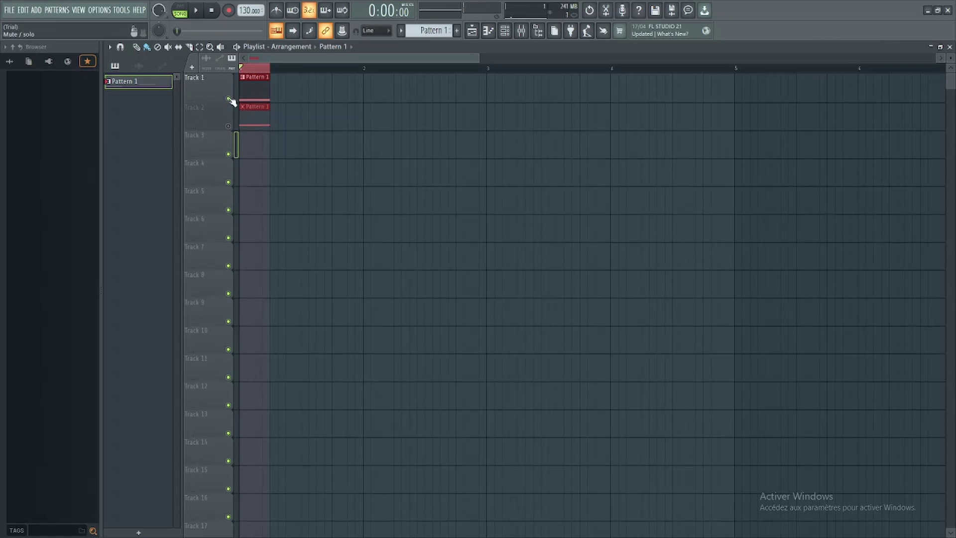
pyautogui.click(228, 99)
pyautogui.click(229, 126)
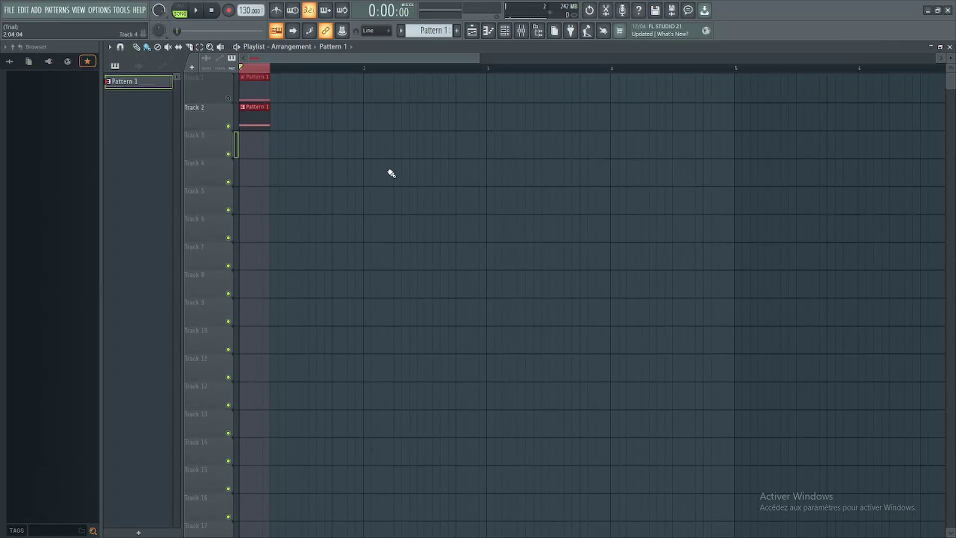
# Export the selection as a wave file named 2 into the tuto folder under octo > autre > shaggy
pyautogui.hotkey('ctrl', 'r')
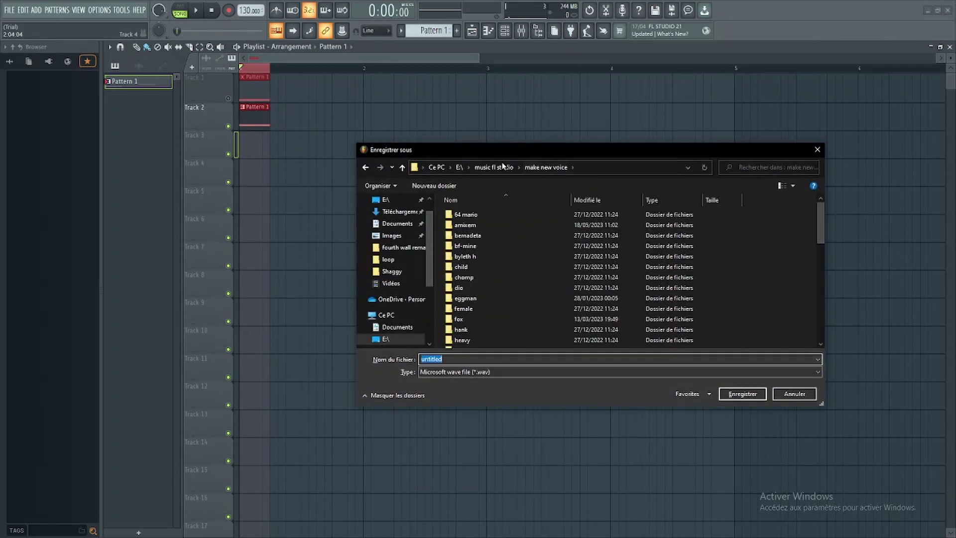
pyautogui.scroll(-5, 491, 247)
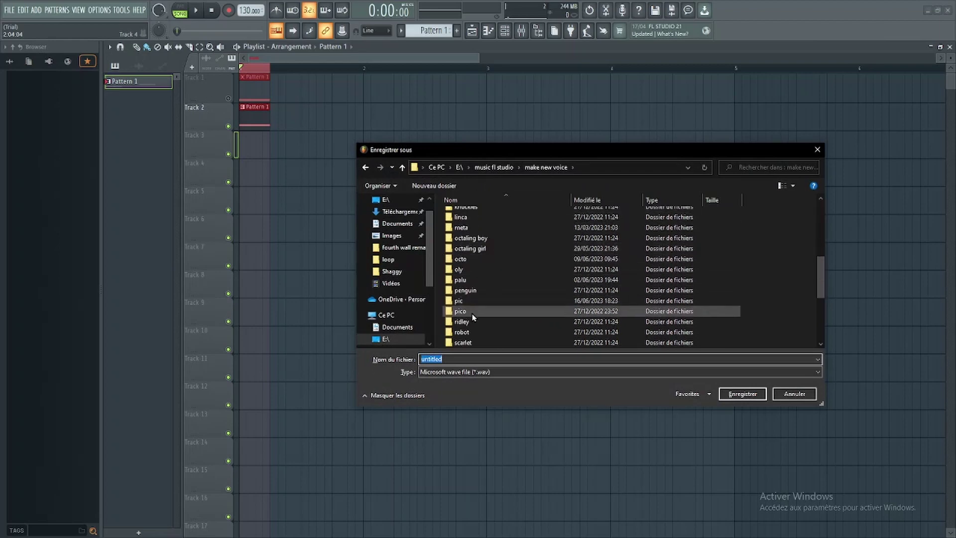
pyautogui.doubleClick(474, 260)
pyautogui.doubleClick(459, 215)
pyautogui.scroll(-3, 481, 238)
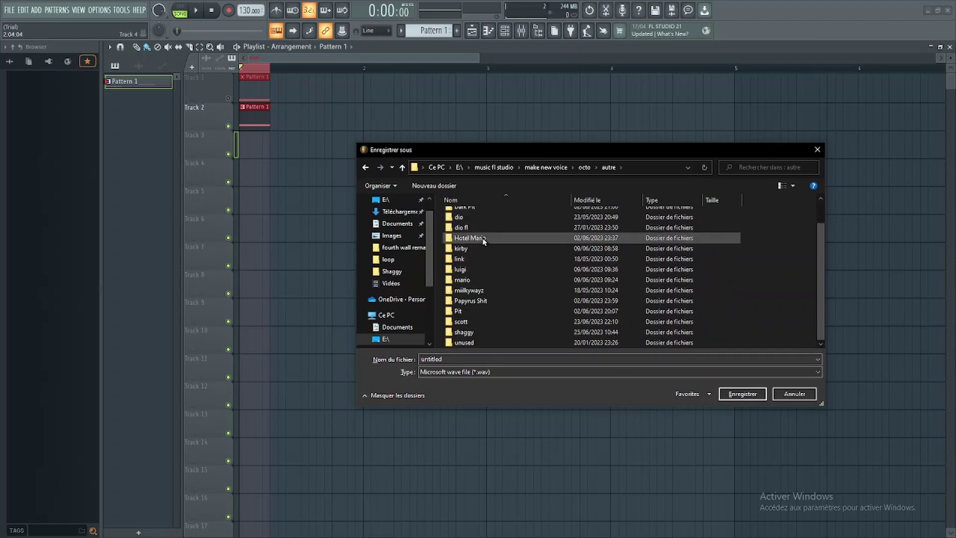
pyautogui.doubleClick(464, 332)
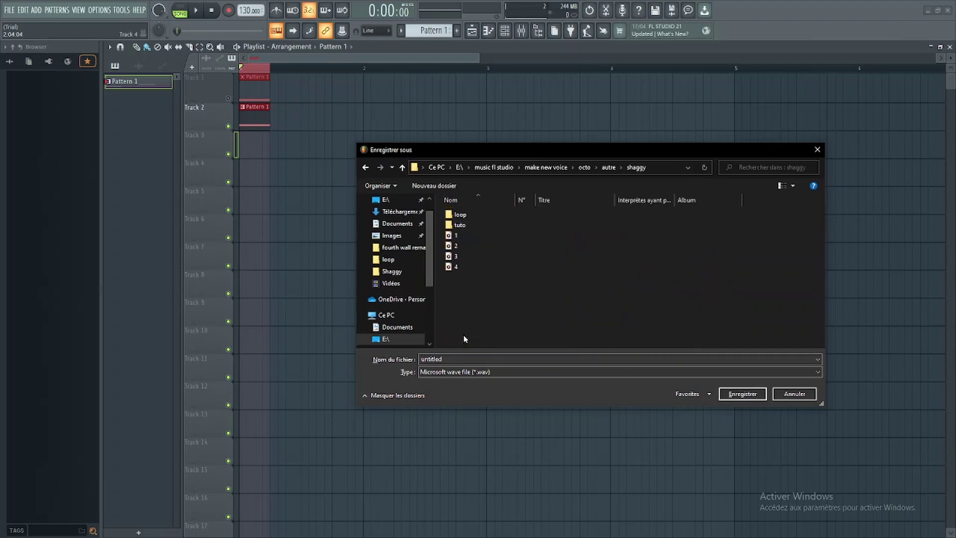
pyautogui.click(462, 225)
pyautogui.doubleClick(462, 226)
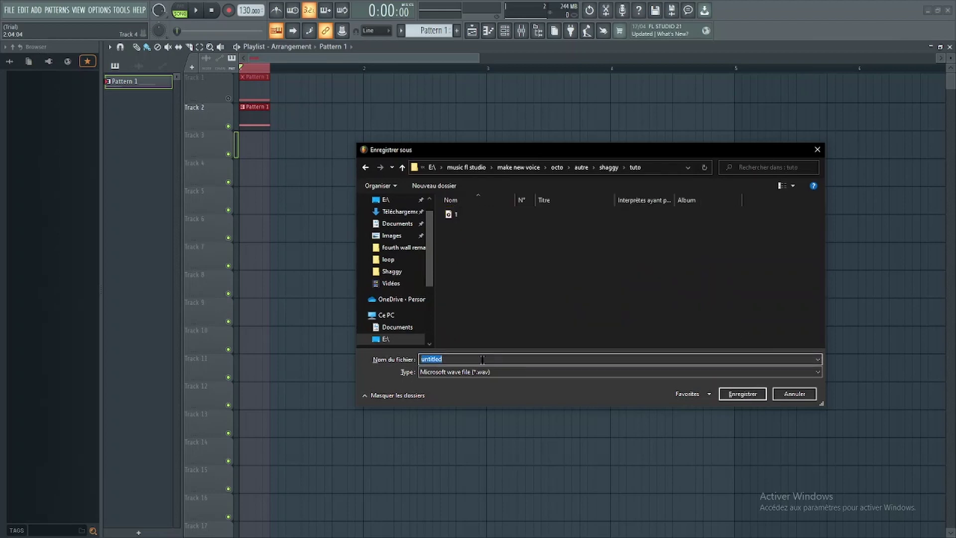
pyautogui.write('2')
pyautogui.click(728, 395)
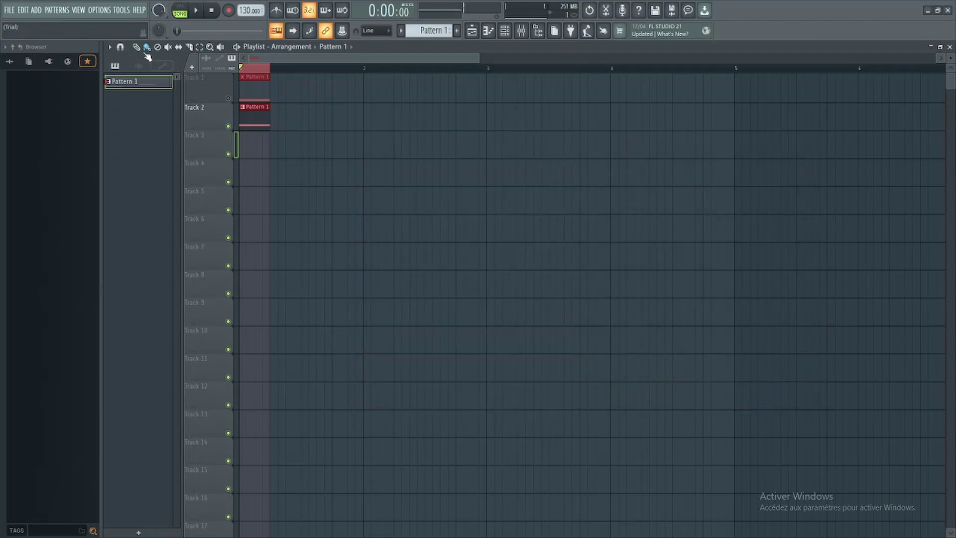
# Start a new project without saving the changes to the current one
pyautogui.click(10, 10)
pyautogui.click(16, 20)
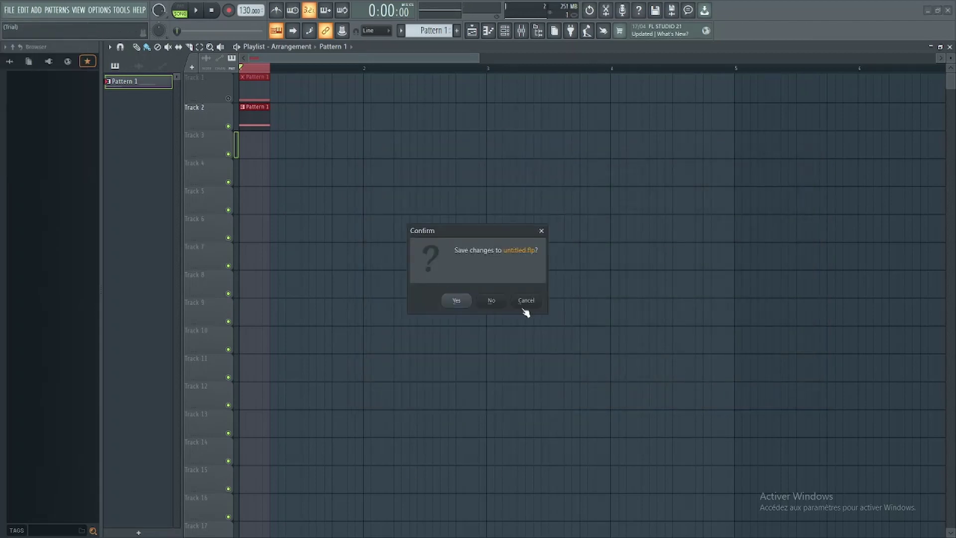
pyautogui.click(491, 301)
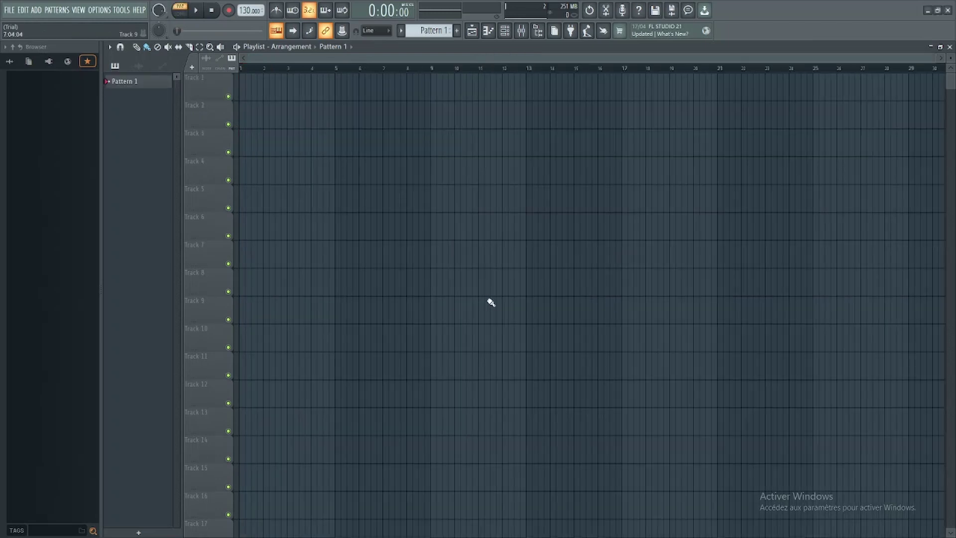
# Add a Slicex channel to the channel rack and move its window clear of the rack
pyautogui.click(512, 35)
pyautogui.click(184, 201)
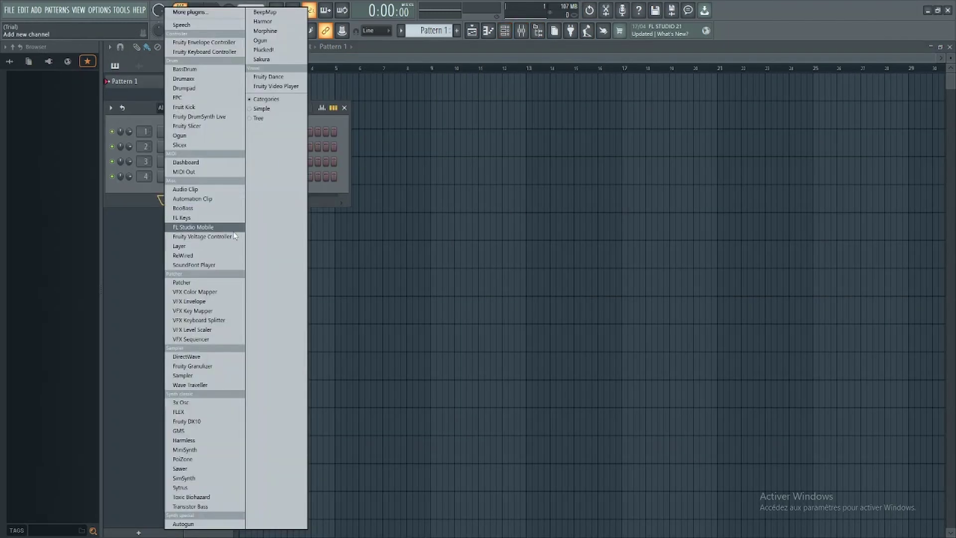
pyautogui.click(180, 145)
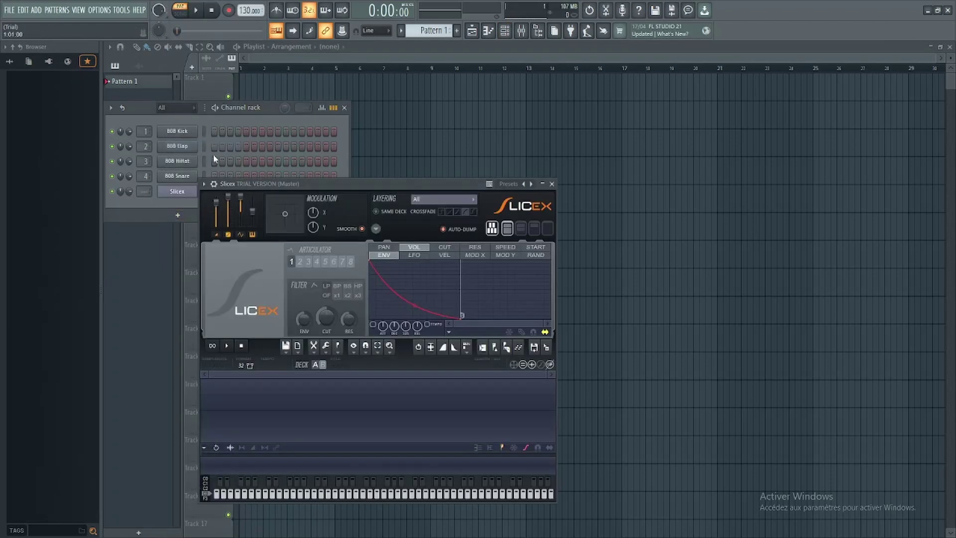
pyautogui.moveTo(252, 187); pyautogui.dragTo(559, 120)
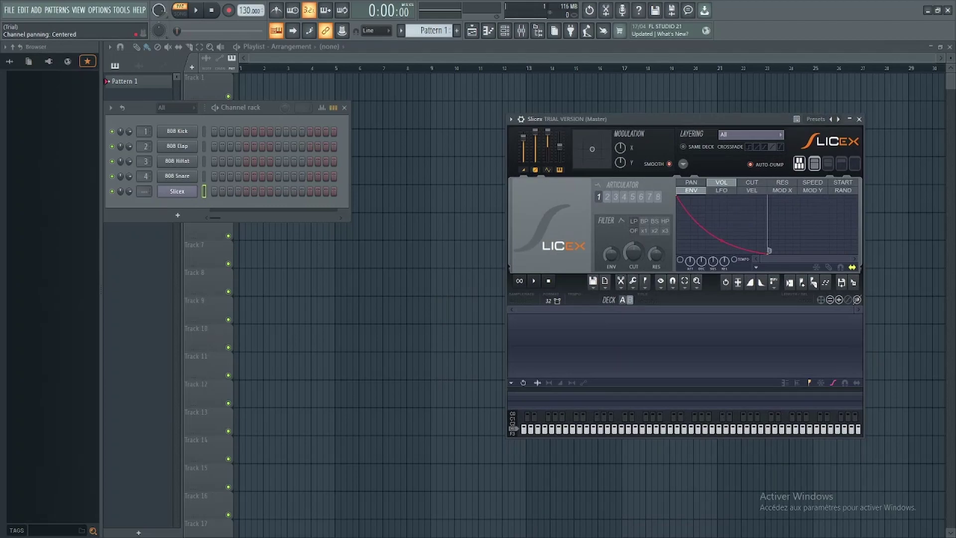
# Bring in the file explorer showing the tuto folder and load WAV file 1 into Slicex's waveform display
pyautogui.moveTo(0, 114); pyautogui.dragTo(249, 64)
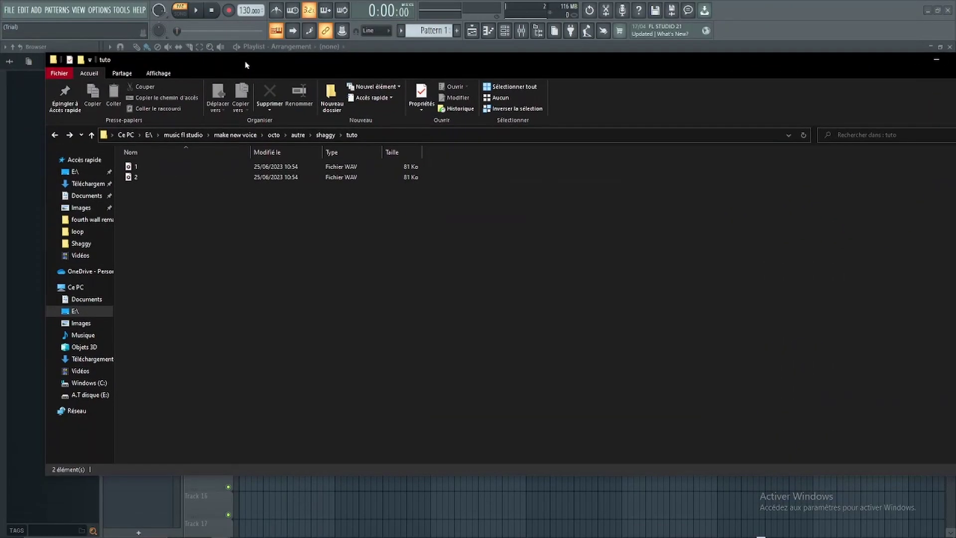
pyautogui.moveTo(42, 53); pyautogui.dragTo(473, 217)
pyautogui.moveTo(560, 228); pyautogui.dragTo(85, 43)
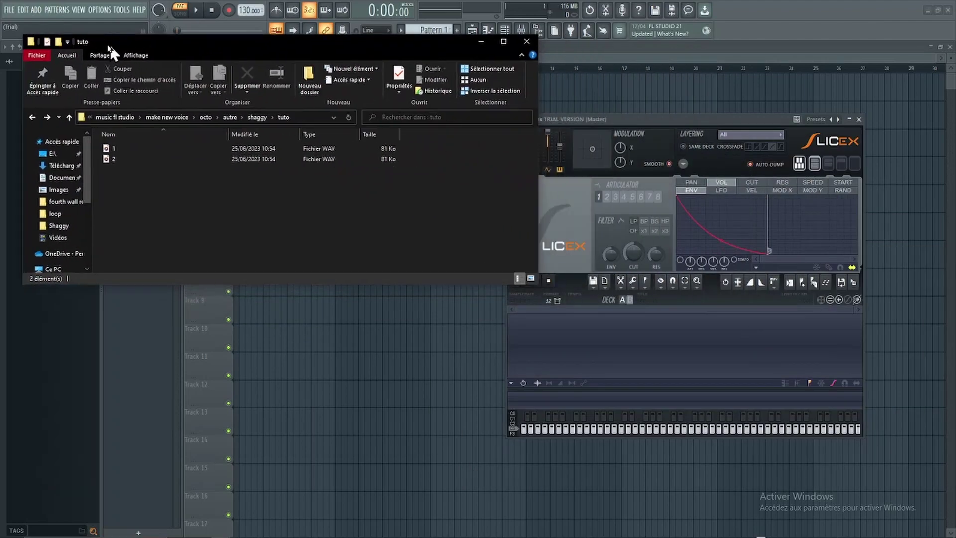
pyautogui.click(103, 149)
pyautogui.moveTo(97, 149); pyautogui.dragTo(620, 283)
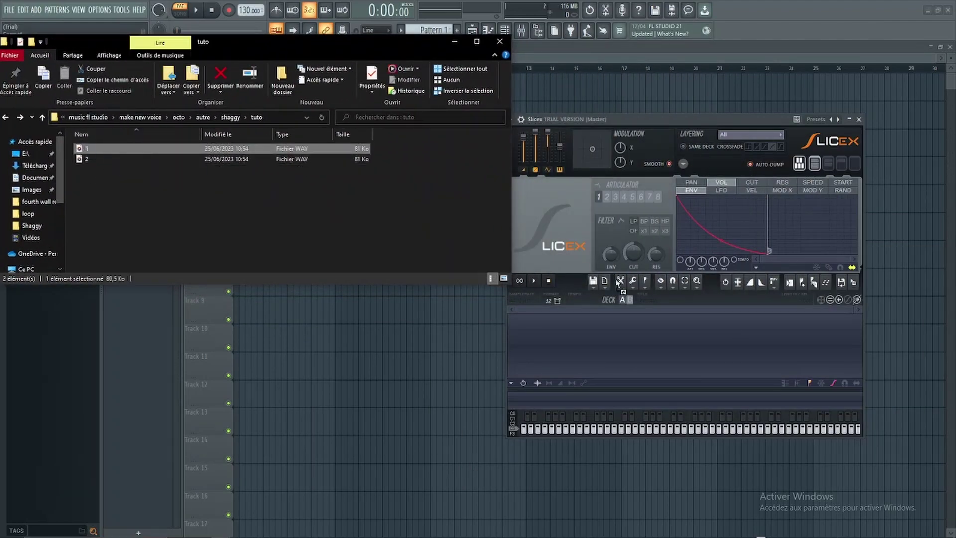
pyautogui.moveTo(657, 344); pyautogui.dragTo(656, 343)
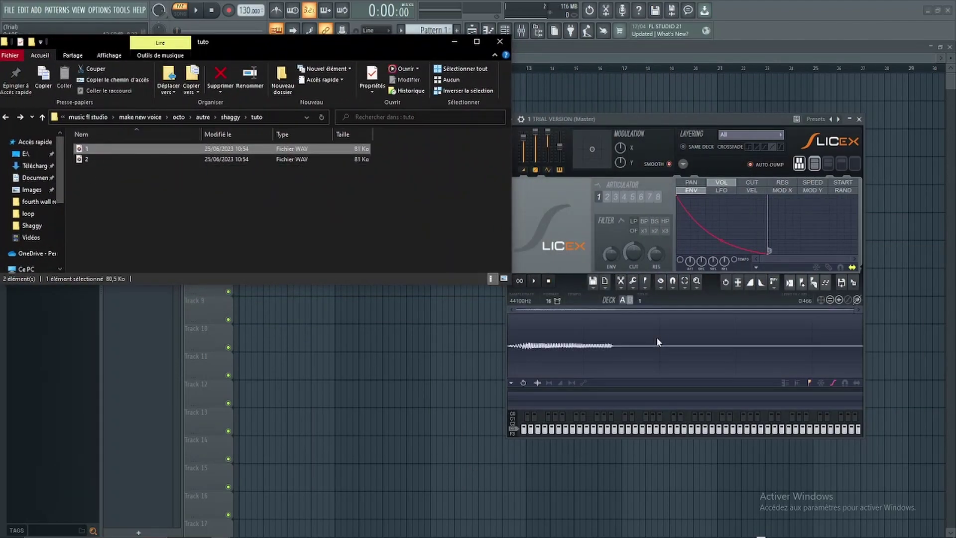
pyautogui.click(626, 122)
pyautogui.moveTo(626, 122); pyautogui.dragTo(539, 127)
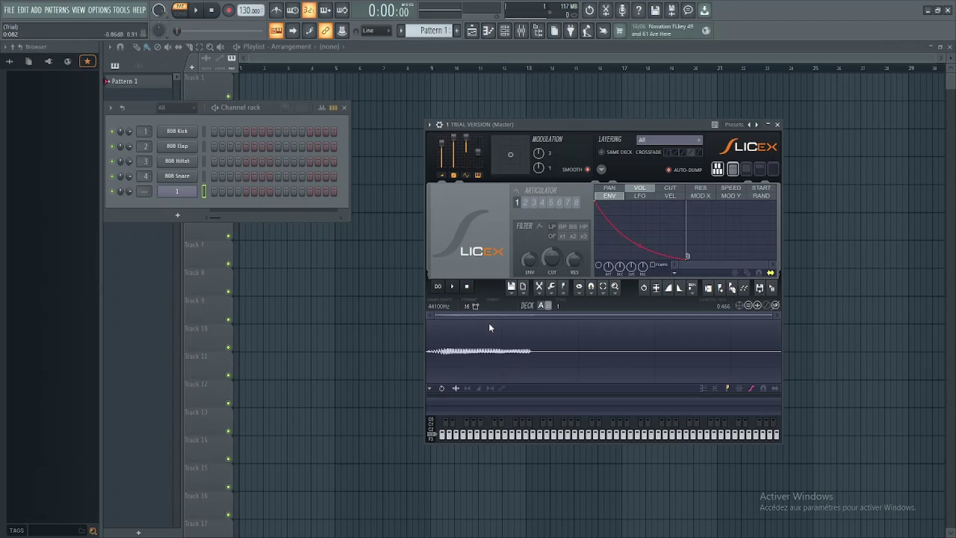
# Try the Tune loop tool on the whole sample, dismiss it and delete the loop region
pyautogui.doubleClick(493, 337)
pyautogui.click(430, 389)
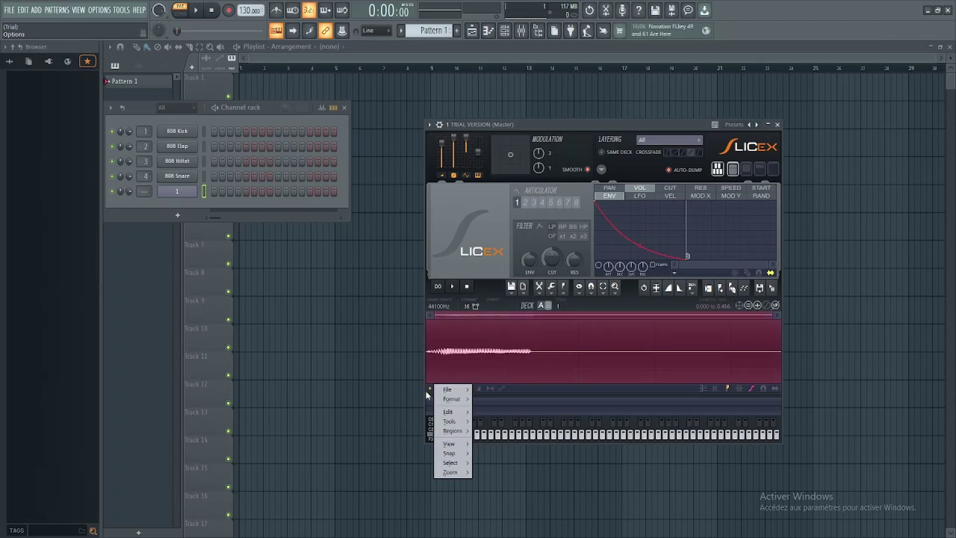
pyautogui.moveTo(454, 423)
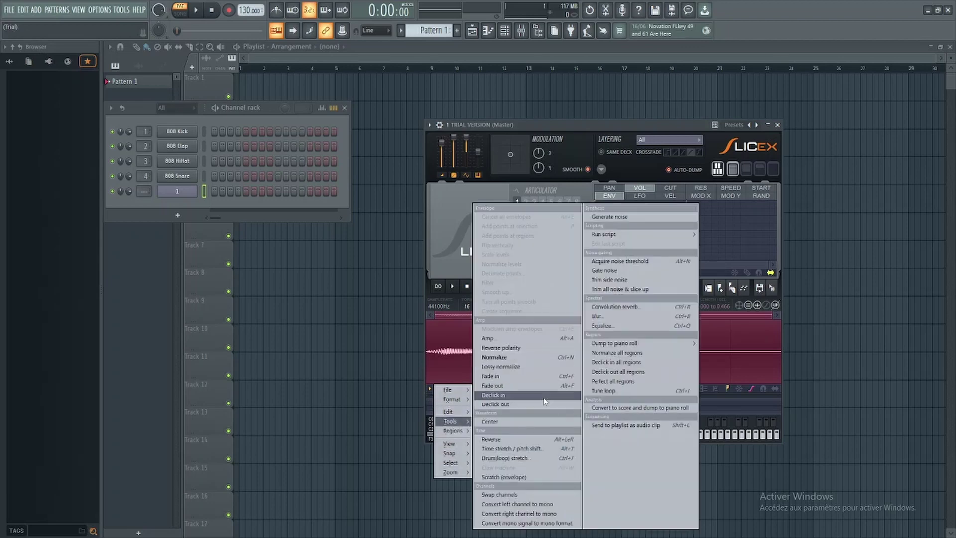
pyautogui.click(625, 394)
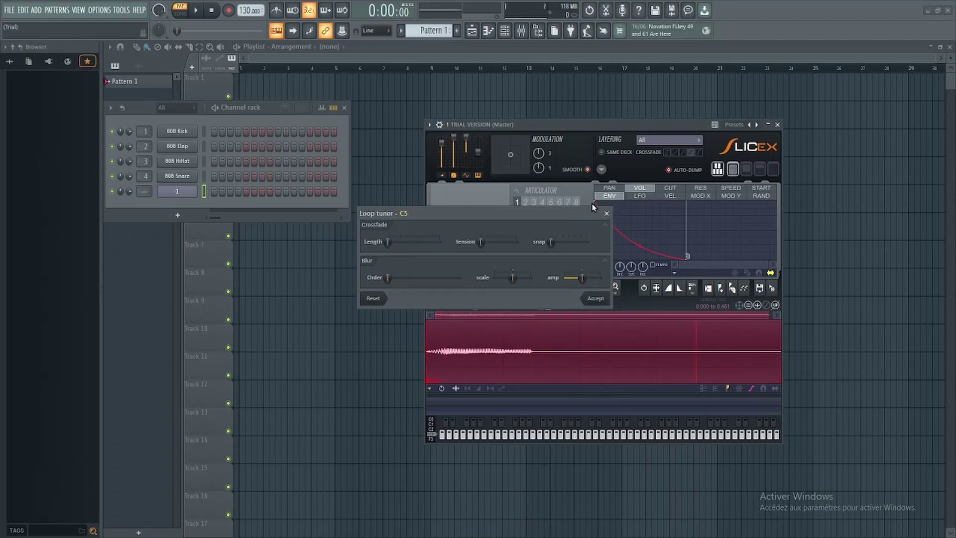
pyautogui.click(608, 214)
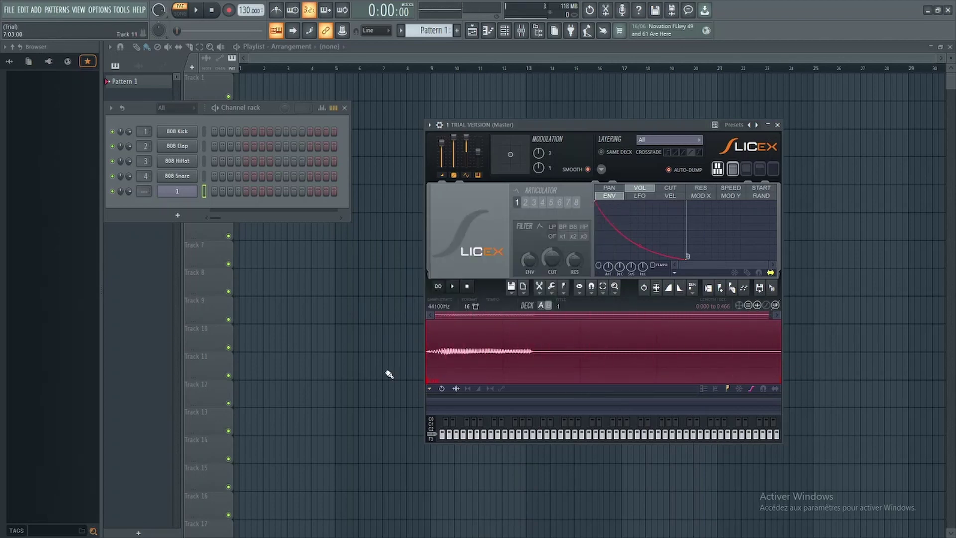
pyautogui.rightClick(432, 382)
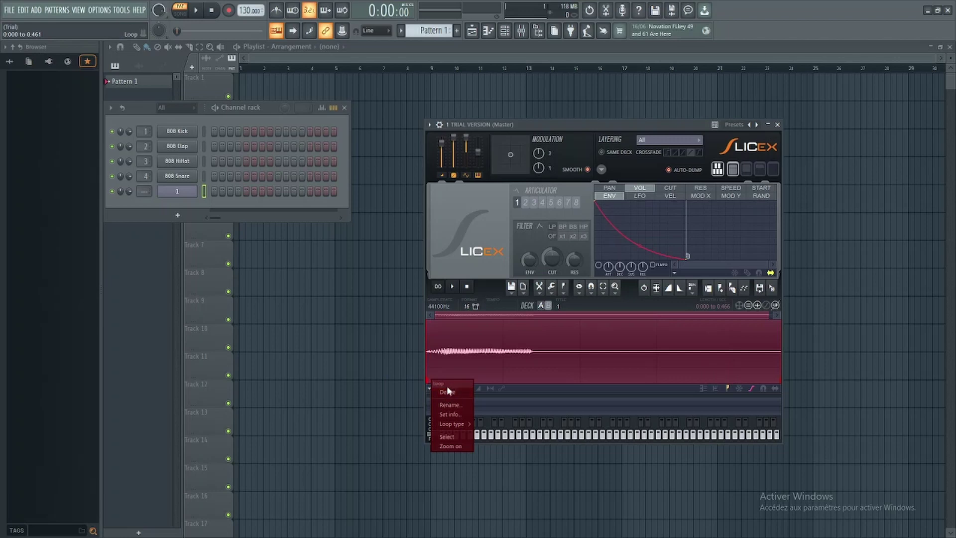
pyautogui.click(447, 391)
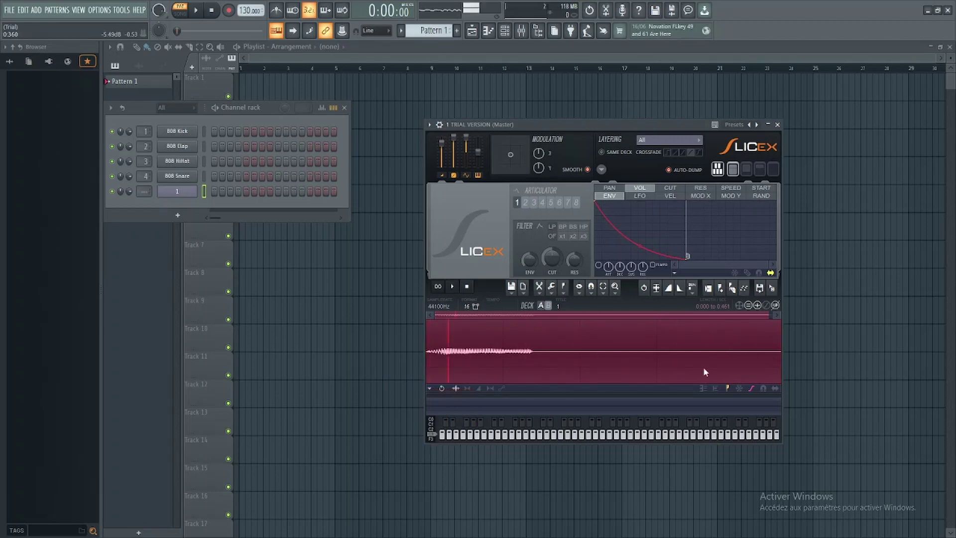
# Try out short loop selections in the sample's waveform, narrowing down to 0:056 to 0:059
pyautogui.click(563, 362)
pyautogui.moveTo(775, 352); pyautogui.dragTo(758, 354)
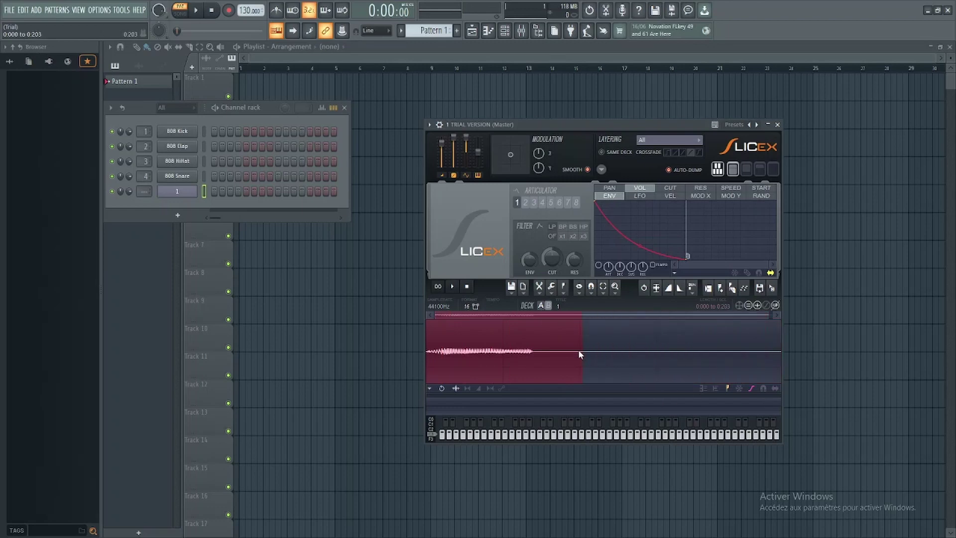
pyautogui.click(477, 369)
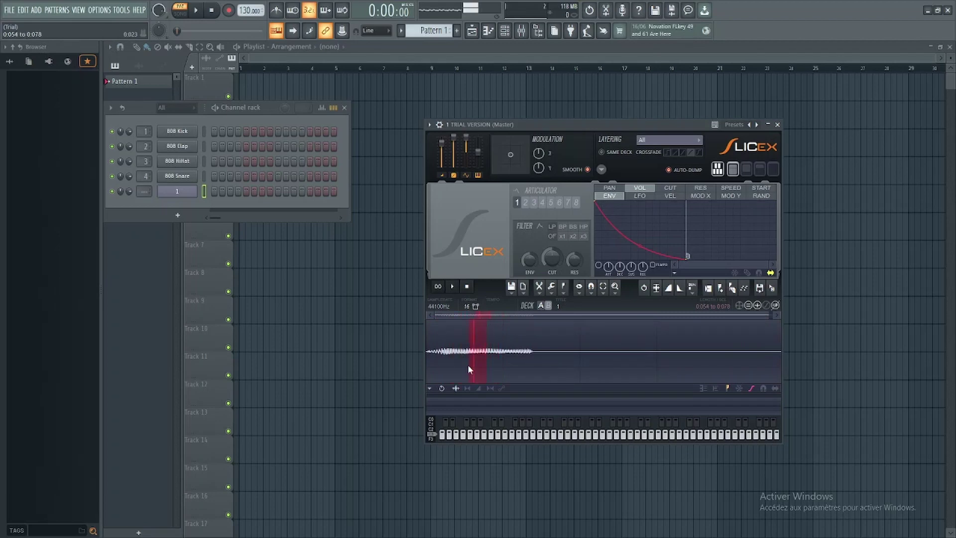
pyautogui.scroll(5, 458, 359)
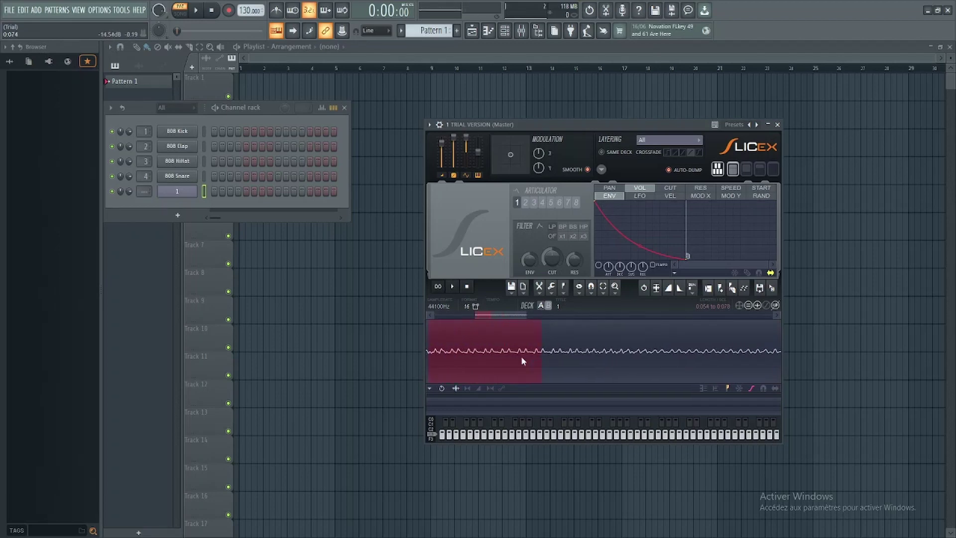
pyautogui.scroll(3, 451, 347)
pyautogui.moveTo(496, 315); pyautogui.dragTo(490, 317)
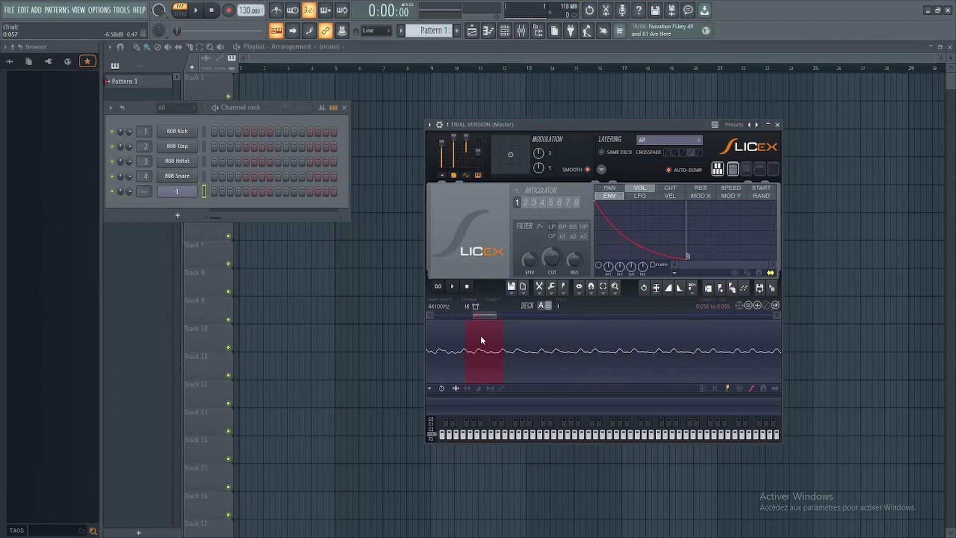
pyautogui.click(479, 357)
pyautogui.scroll(4, 480, 357)
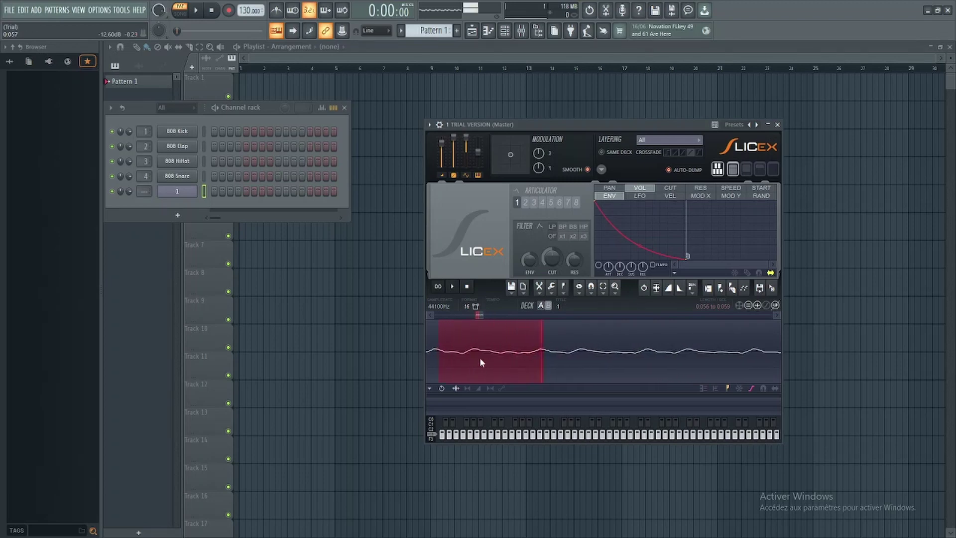
pyautogui.moveTo(479, 314); pyautogui.dragTo(476, 314)
pyautogui.click(505, 349)
pyautogui.scroll(-3, 597, 357)
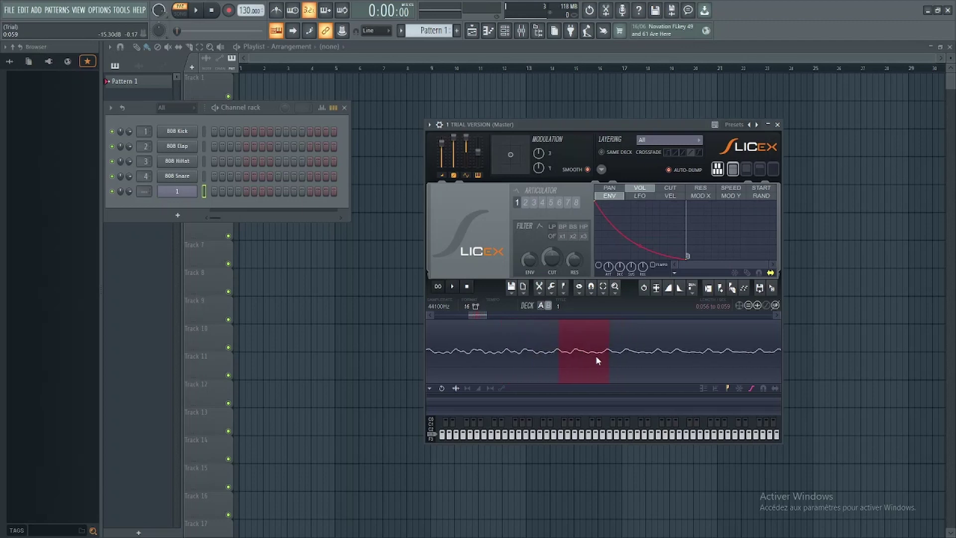
# Select a few wave cycles from 0:066 to 0:070 in the waveform and audition them as a loop
pyautogui.moveTo(595, 355); pyautogui.dragTo(683, 356)
pyautogui.moveTo(569, 344); pyautogui.dragTo(590, 355)
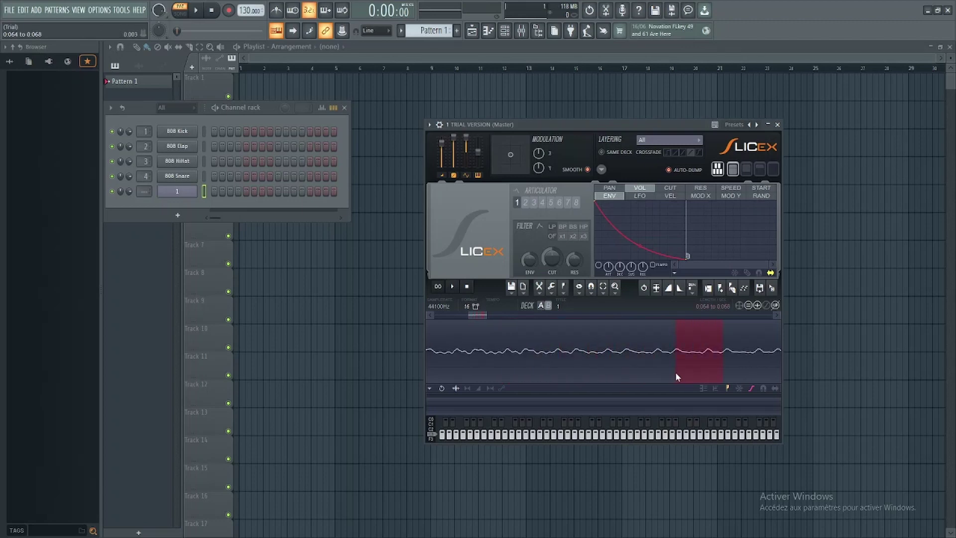
pyautogui.scroll(2, 739, 364)
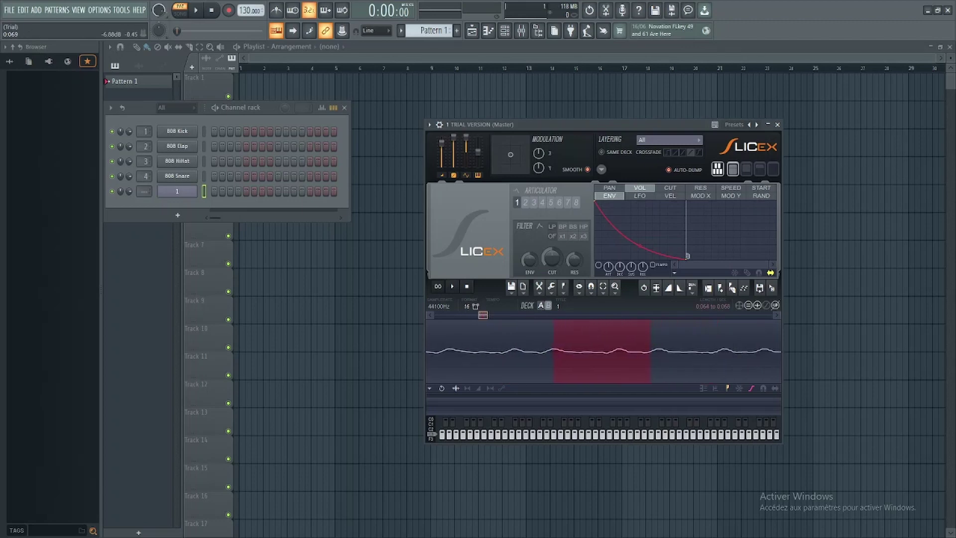
pyautogui.moveTo(567, 343); pyautogui.dragTo(660, 370)
pyautogui.press('space')
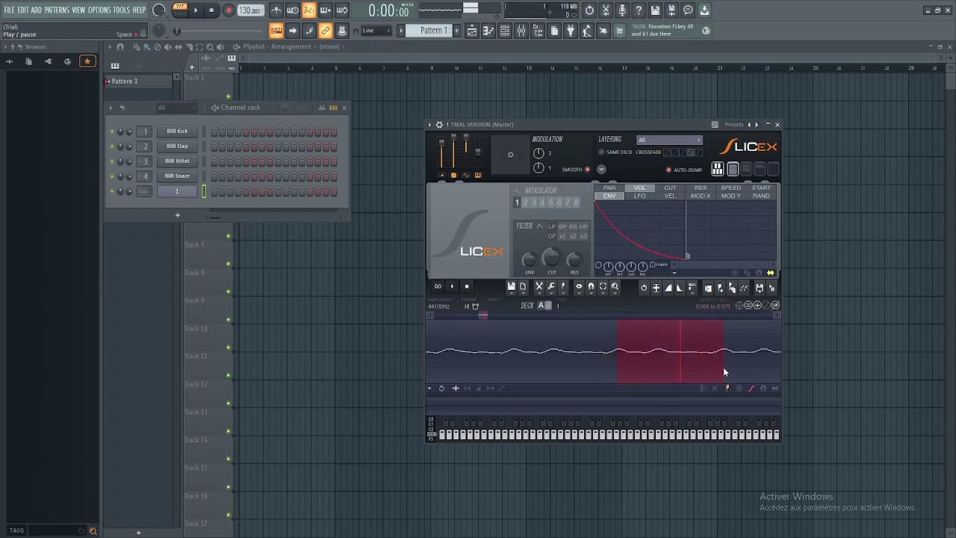
pyautogui.moveTo(725, 368); pyautogui.dragTo(723, 368)
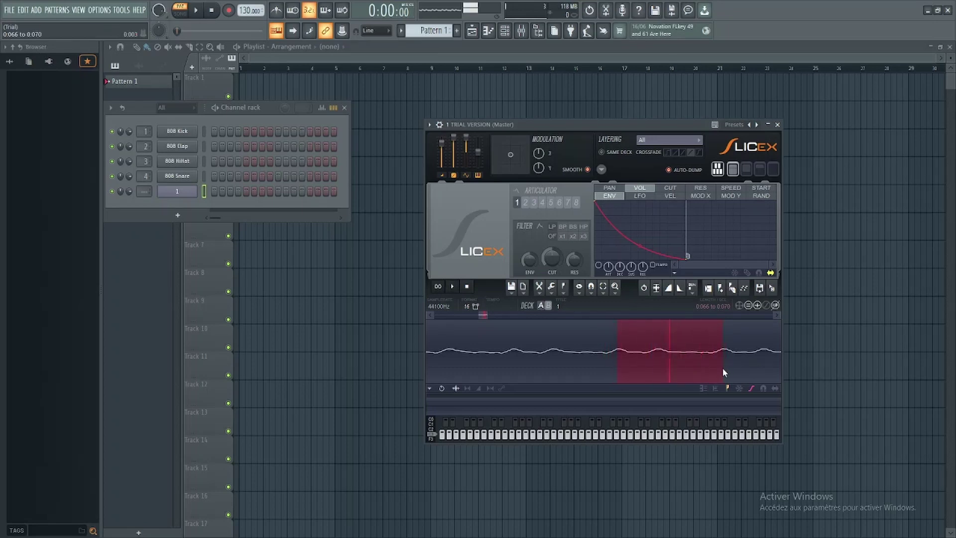
pyautogui.moveTo(482, 315); pyautogui.dragTo(485, 315)
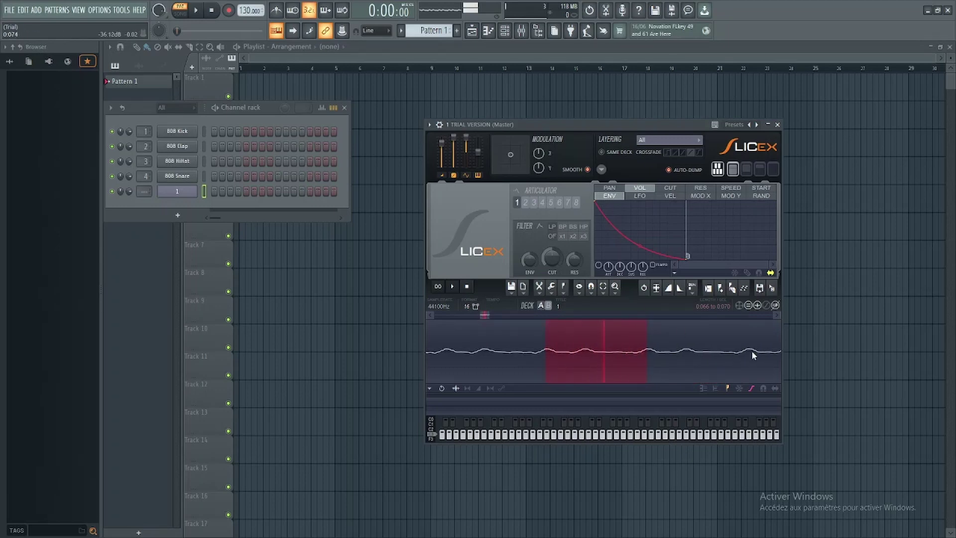
# Apply the Tune loop tool to the selected wave cycles with its default crossfade and blur settings
pyautogui.click(430, 388)
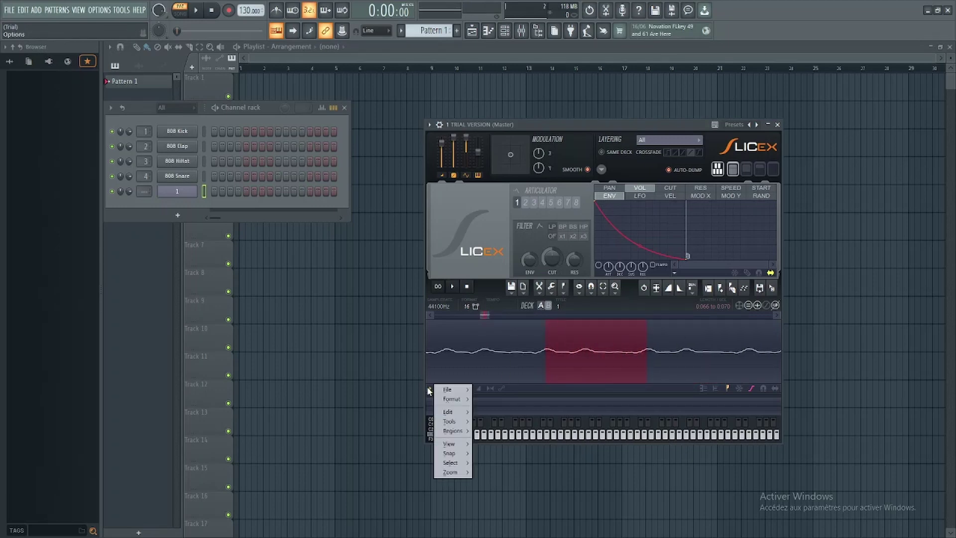
pyautogui.moveTo(447, 423)
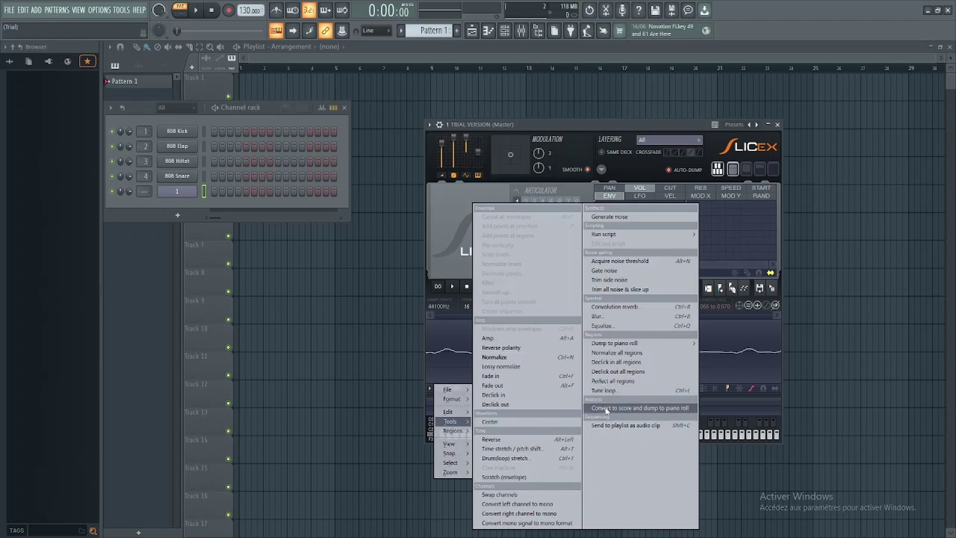
pyautogui.click(617, 393)
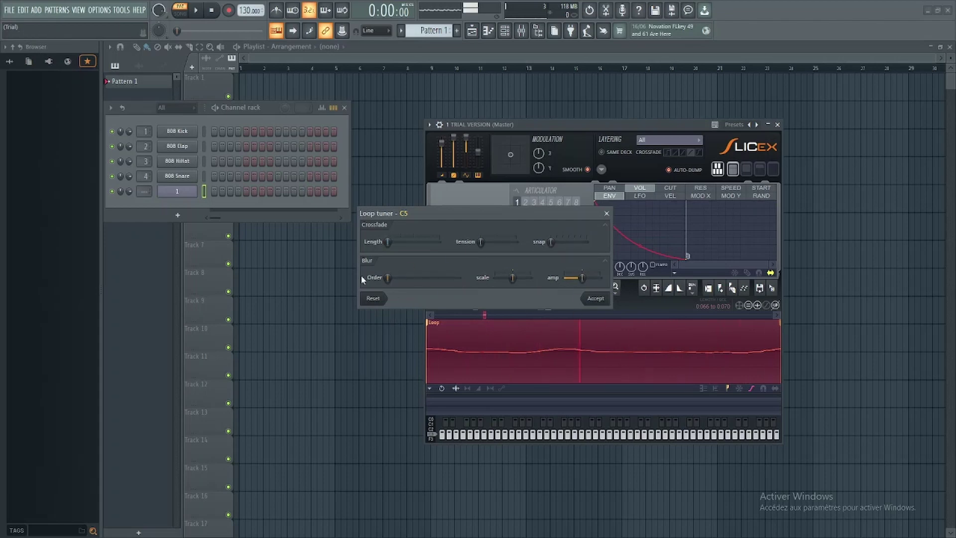
pyautogui.click(601, 300)
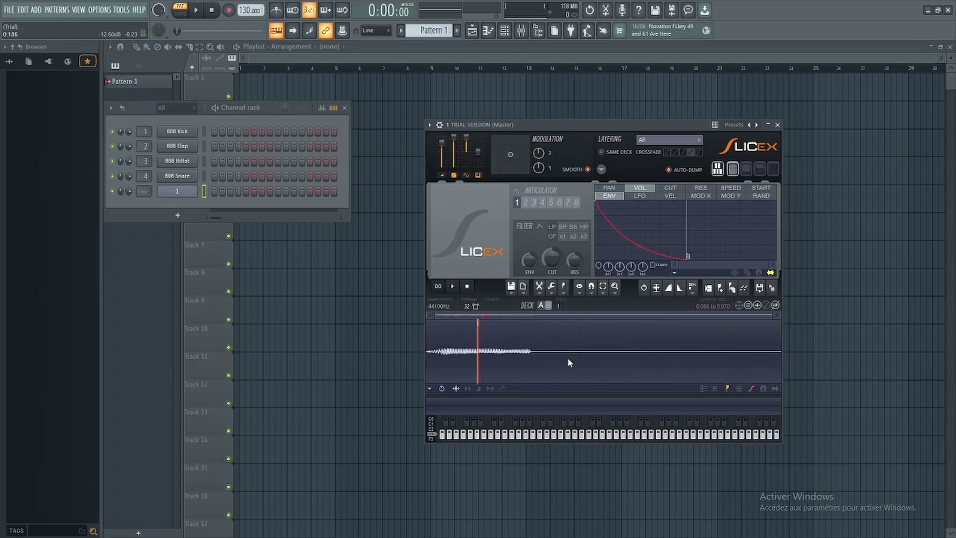
# Select the whole looped waveform and place it in the channel rack as a new sampler channel
pyautogui.hotkey('ctrl', 'a')
pyautogui.moveTo(776, 297); pyautogui.dragTo(176, 211)
pyautogui.click(176, 211)
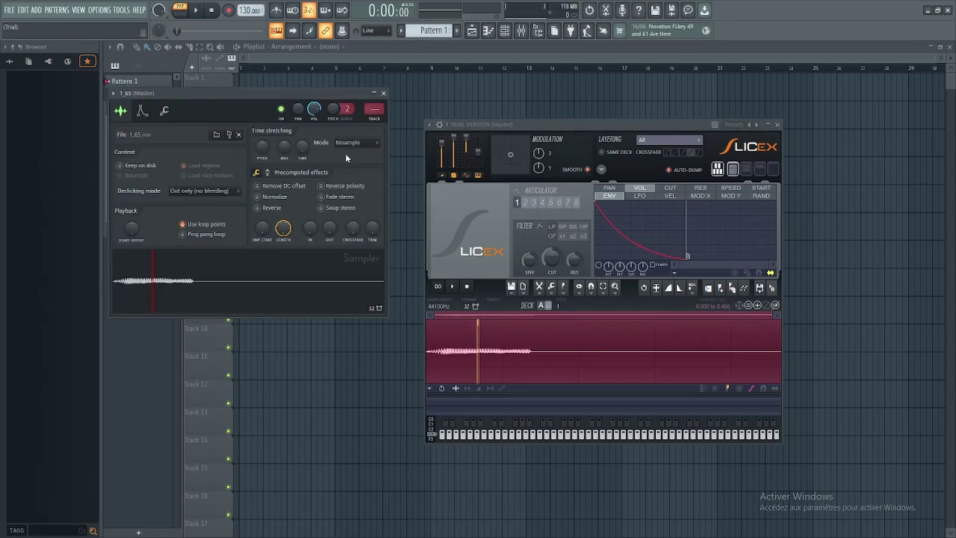
# Set the new sampler channel's time stretching mode to Stretch Pro and close its settings
pyautogui.click(357, 145)
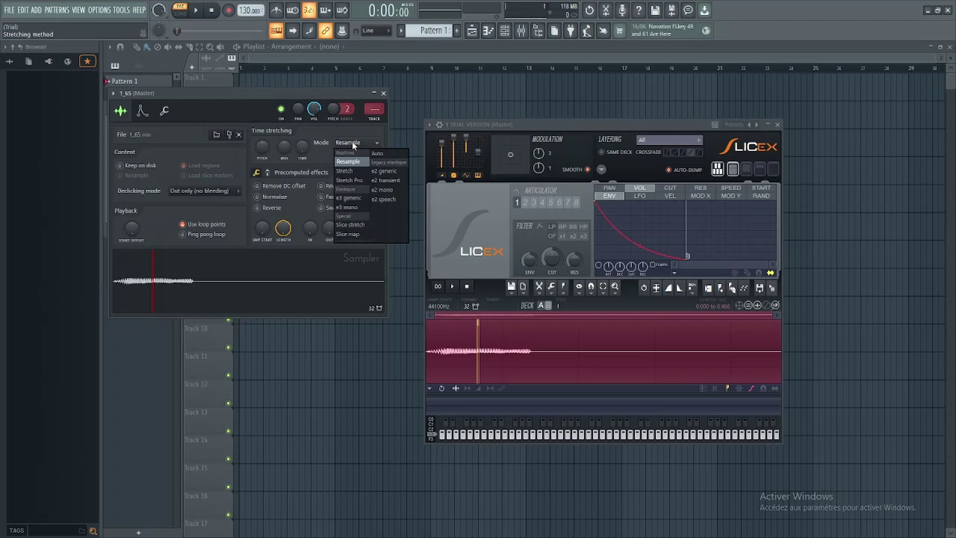
pyautogui.click(364, 183)
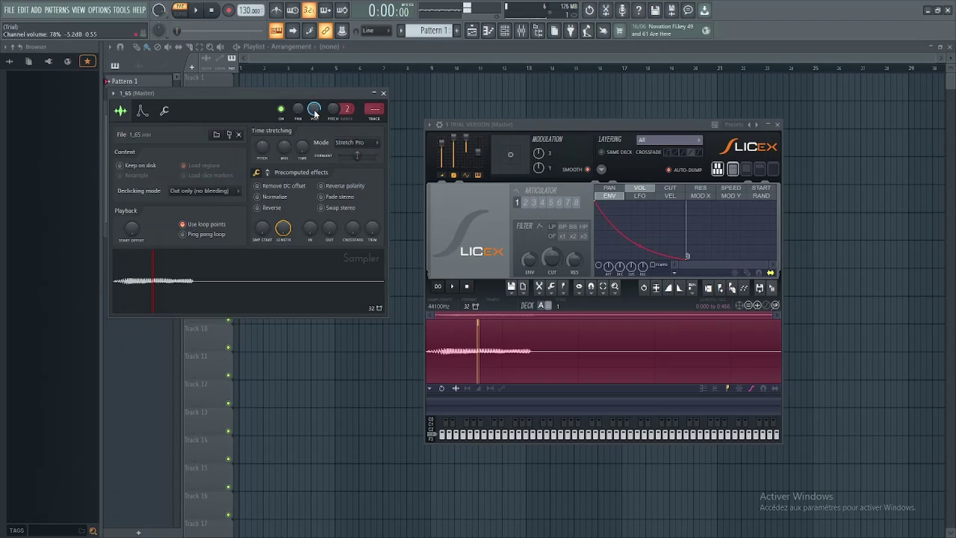
pyautogui.click(383, 93)
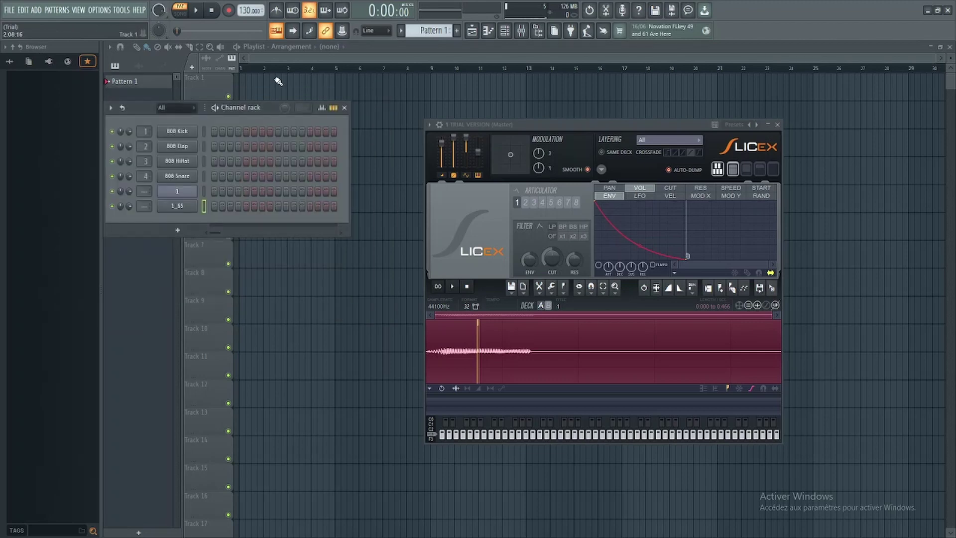
# Place Pattern 1 at bar 1 of Track 1 in the playlist and open the new sampler channel's piano roll
pyautogui.moveTo(278, 82); pyautogui.dragTo(245, 87)
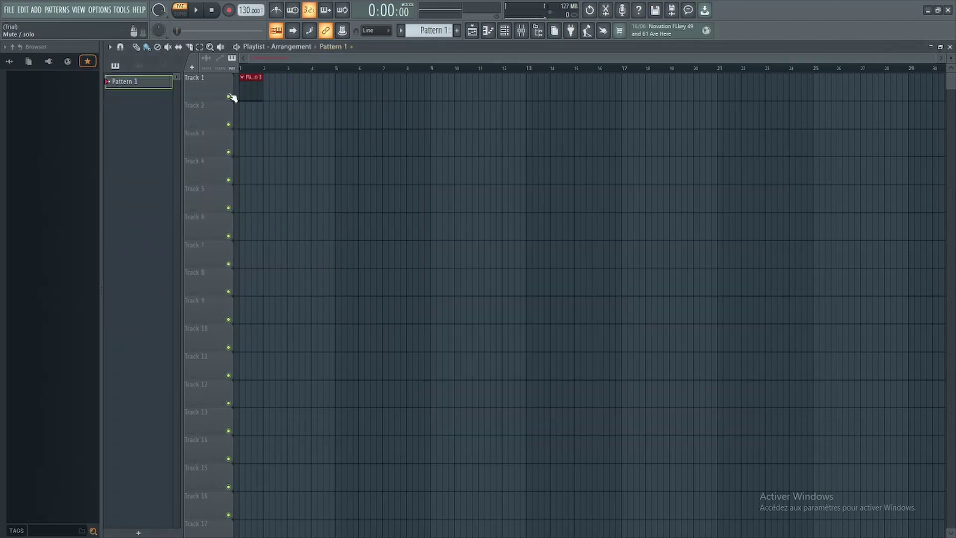
pyautogui.doubleClick(252, 89)
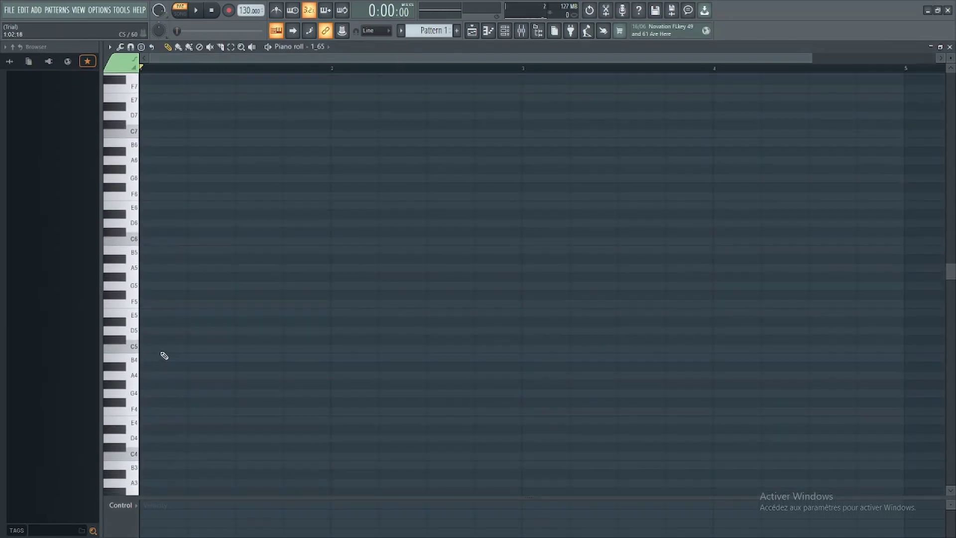
# Draw a four-bar C5 note from the start of the pattern and preview the result in the playlist's song mode
pyautogui.moveTo(168, 348); pyautogui.dragTo(912, 349)
pyautogui.click(950, 47)
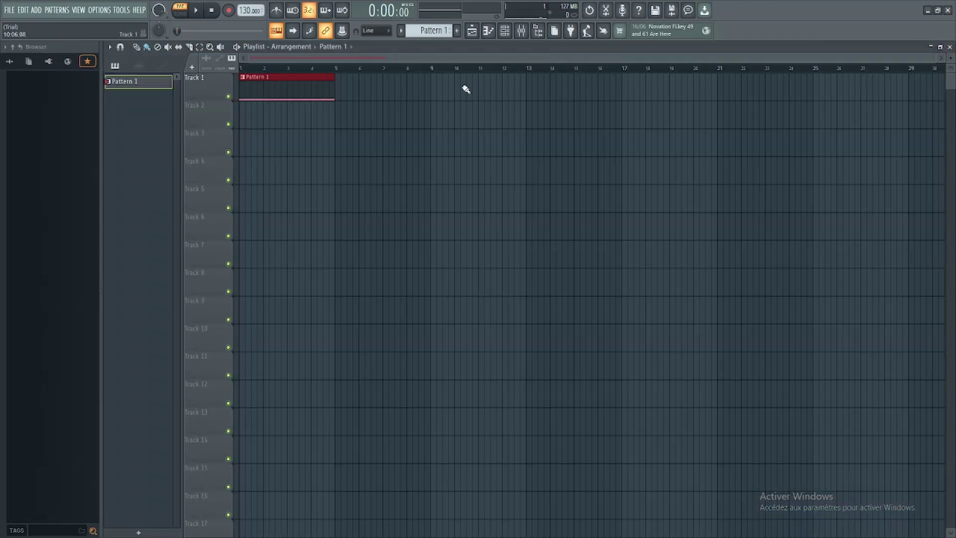
pyautogui.press('space')
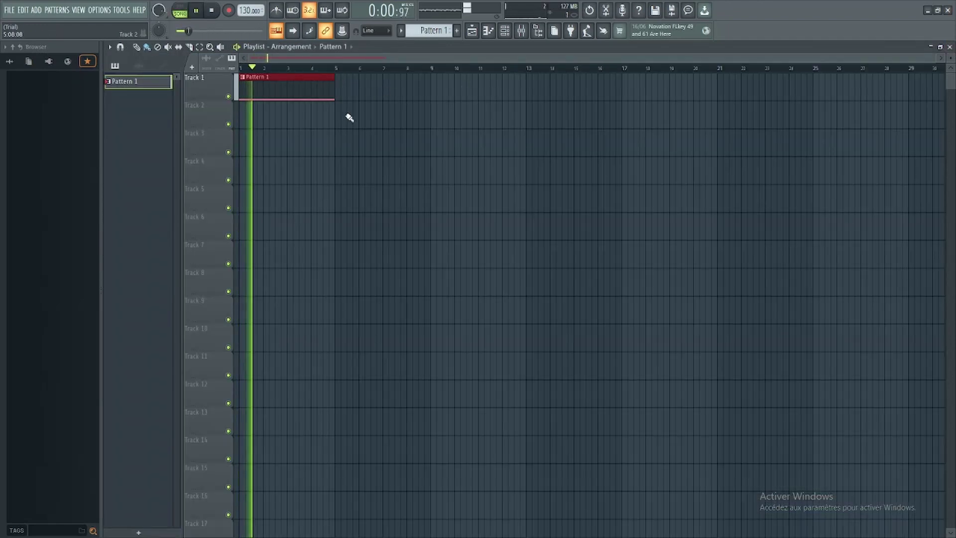
pyautogui.press('space')
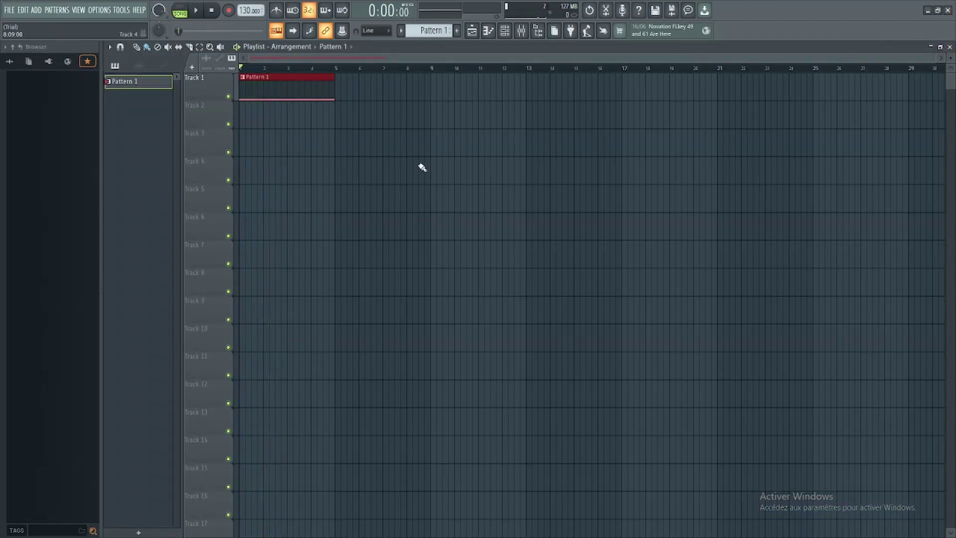
# Select the four-bar time range of Pattern 1 in the playlist and start exporting it as a wave file
pyautogui.hotkey('ctrl', 'a')
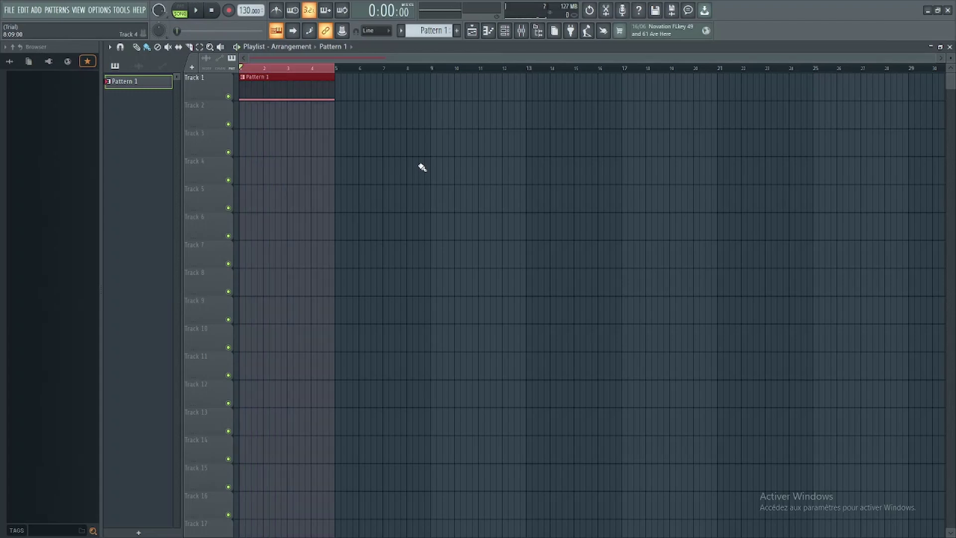
pyautogui.click(9, 10)
pyautogui.moveTo(41, 108)
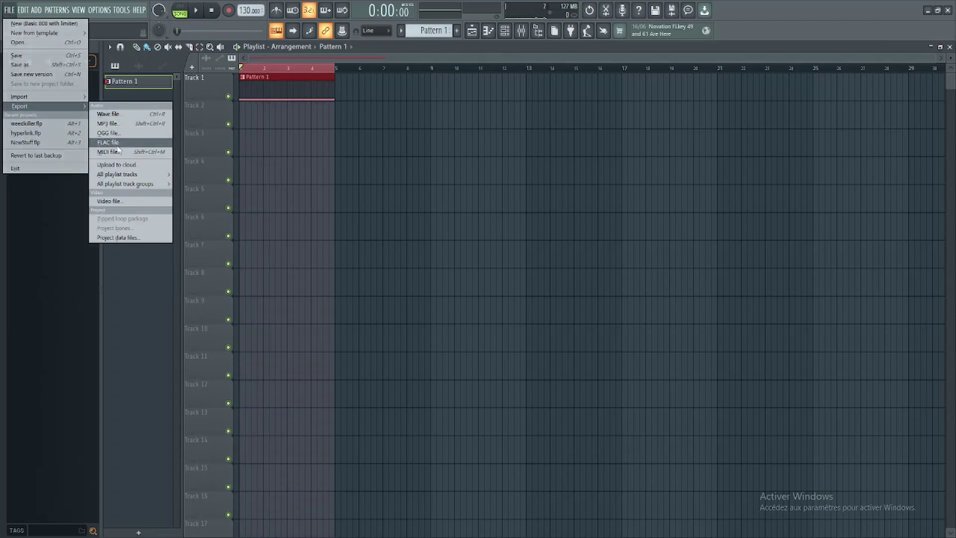
pyautogui.click(111, 114)
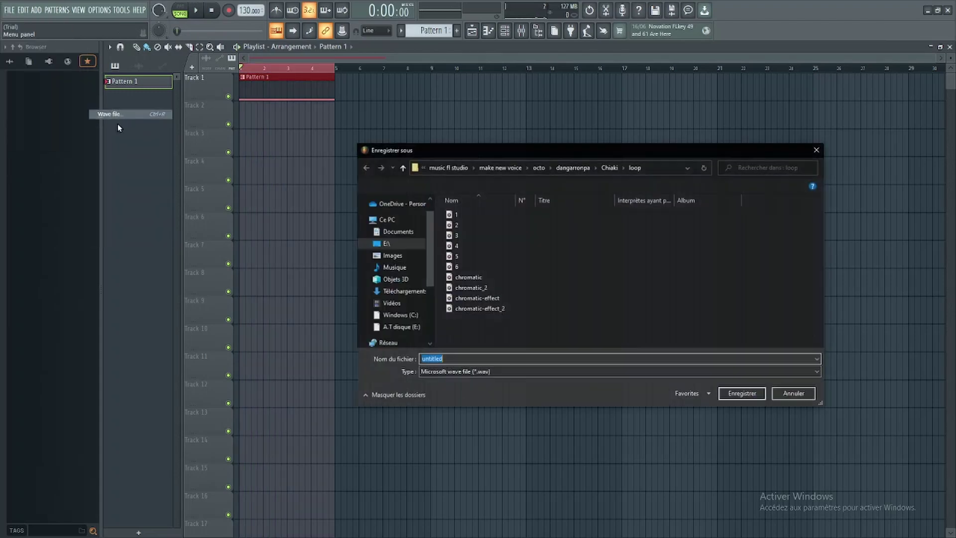
# Set the save location to the tuto folder under octo, autre, shaggy
pyautogui.click(500, 168)
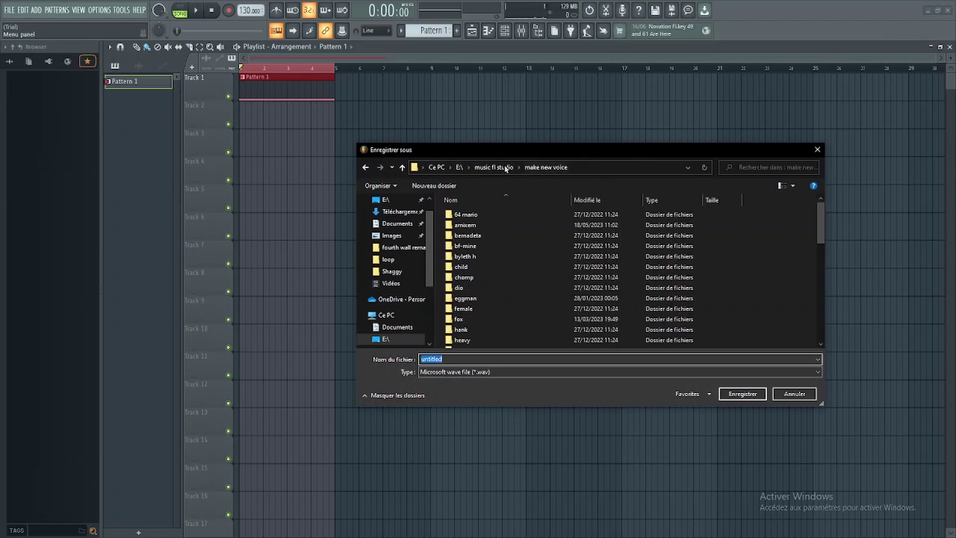
pyautogui.click(366, 167)
pyautogui.click(538, 168)
pyautogui.click(466, 215)
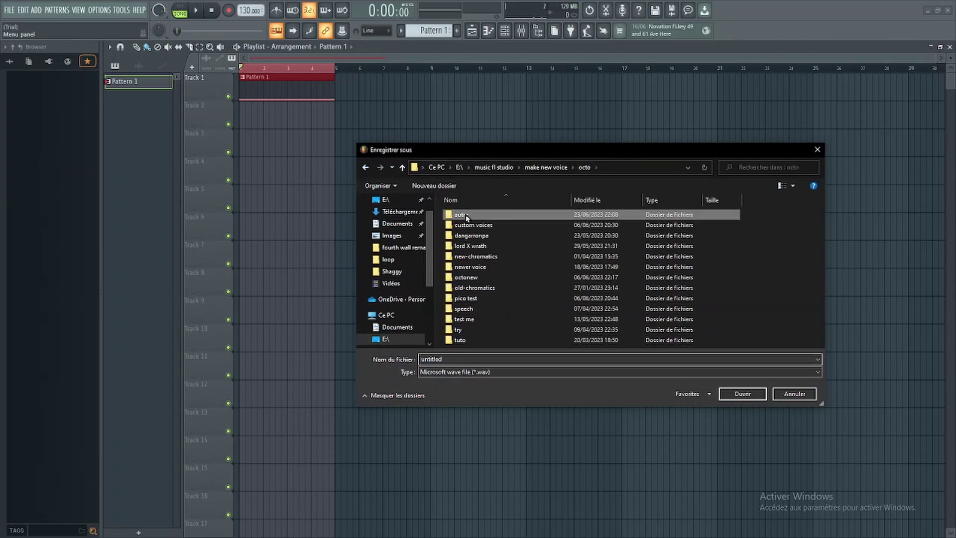
pyautogui.doubleClick(465, 214)
pyautogui.scroll(-1, 463, 269)
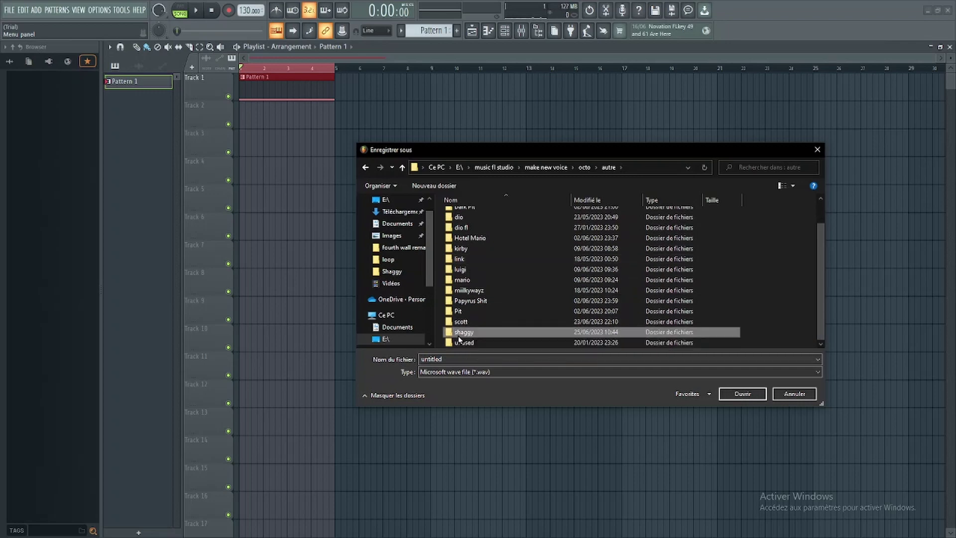
pyautogui.doubleClick(459, 334)
pyautogui.doubleClick(461, 225)
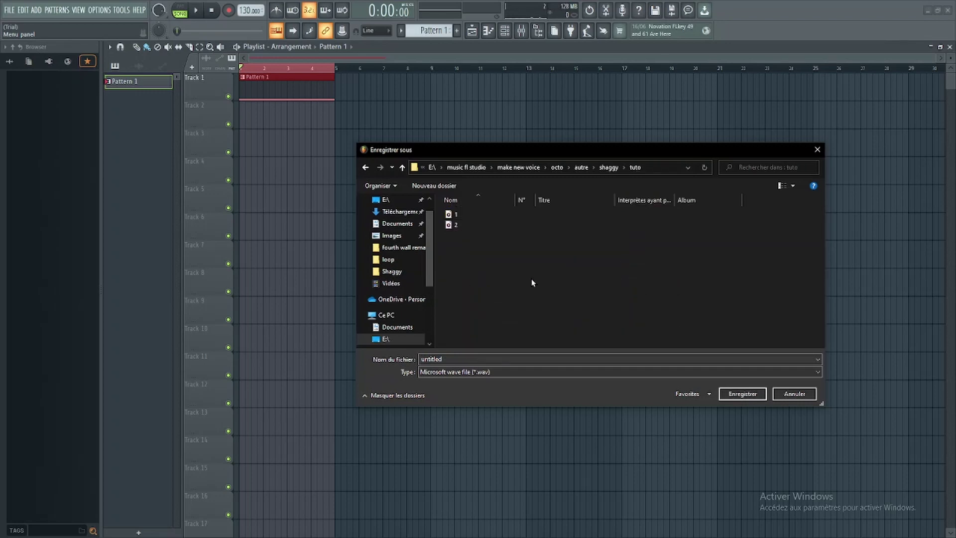
# Create a new folder named loop inside the tuto folder and open it
pyautogui.rightClick(465, 267)
pyautogui.moveTo(530, 429)
pyautogui.click(615, 431)
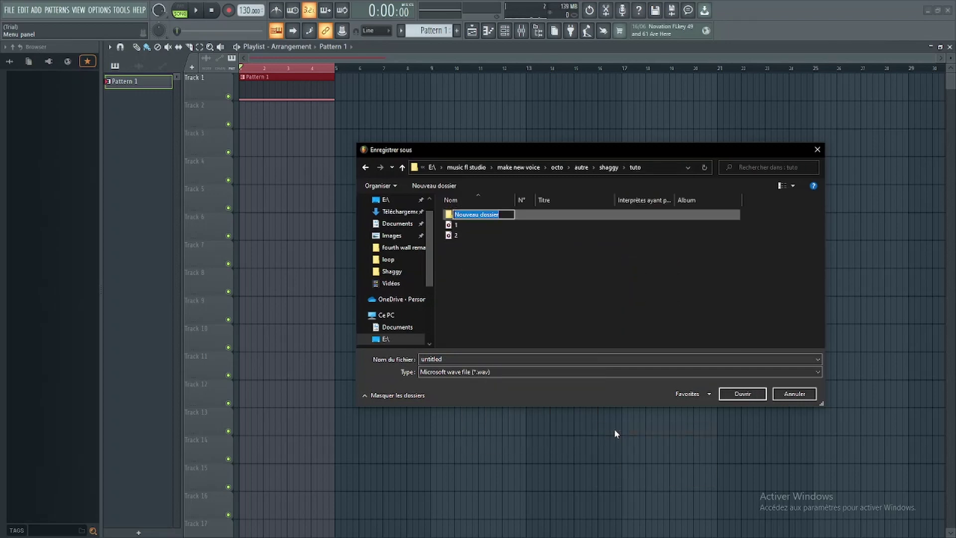
pyautogui.press('BackSpace')
pyautogui.write('loop')
pyautogui.press('Return')
pyautogui.doubleClick(457, 216)
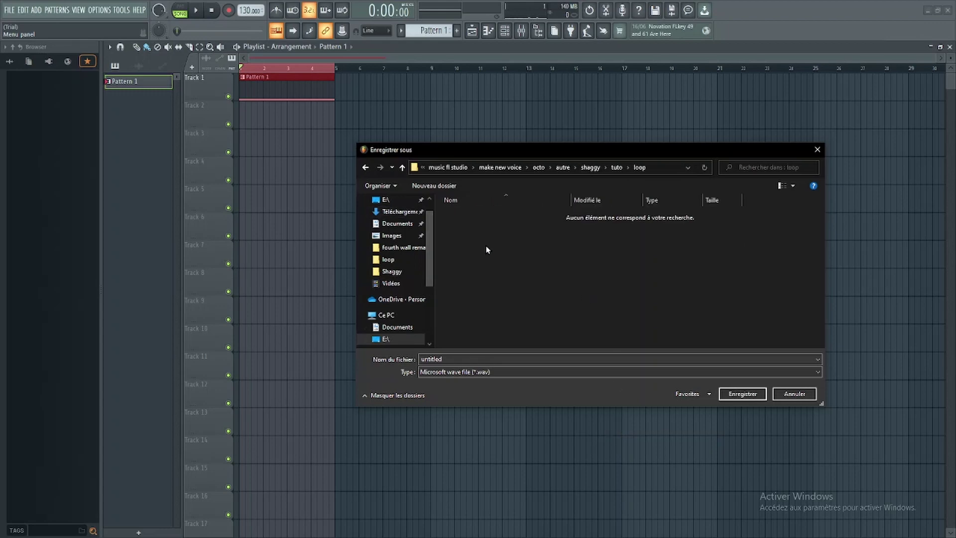
# Name the export 1 and render it as a wave file into the loop folder
pyautogui.doubleClick(453, 358)
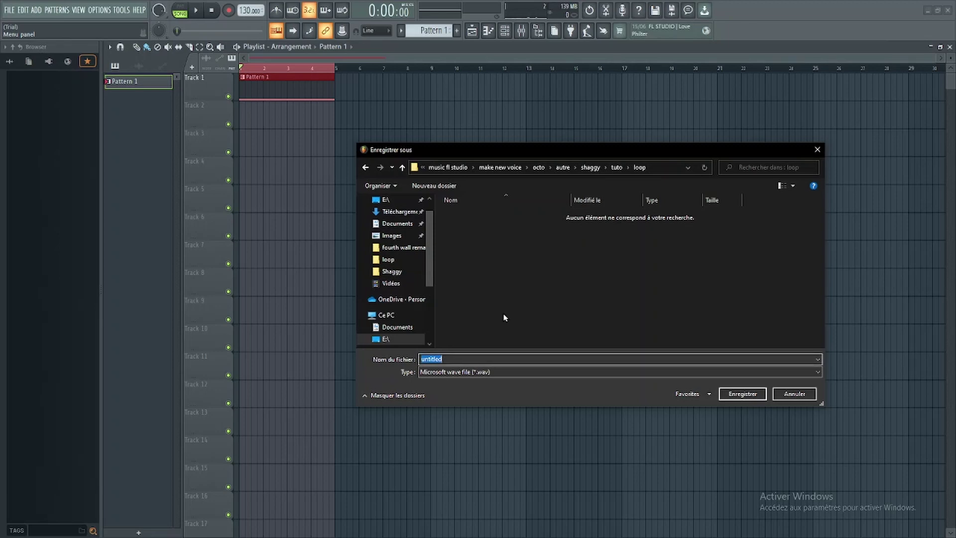
pyautogui.write('1')
pyautogui.click(654, 168)
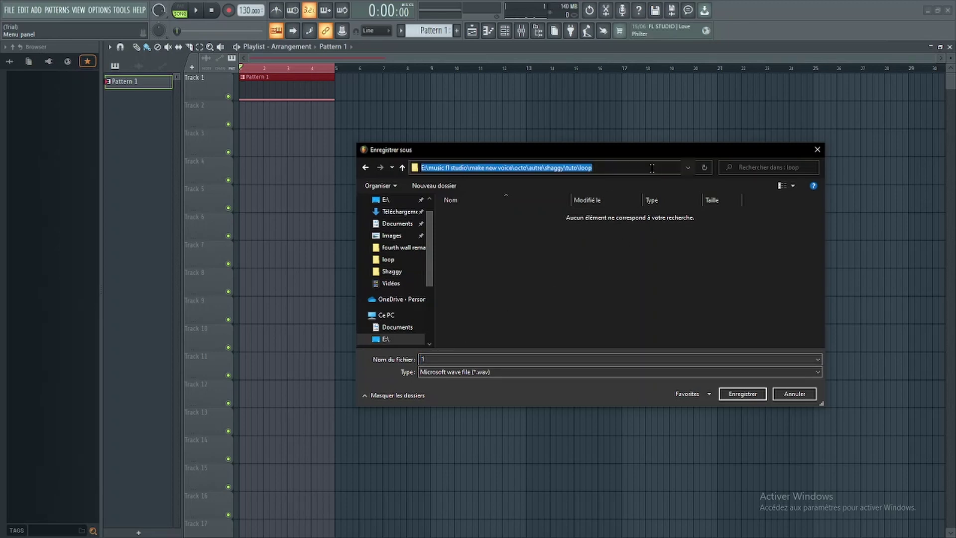
pyautogui.click(437, 329)
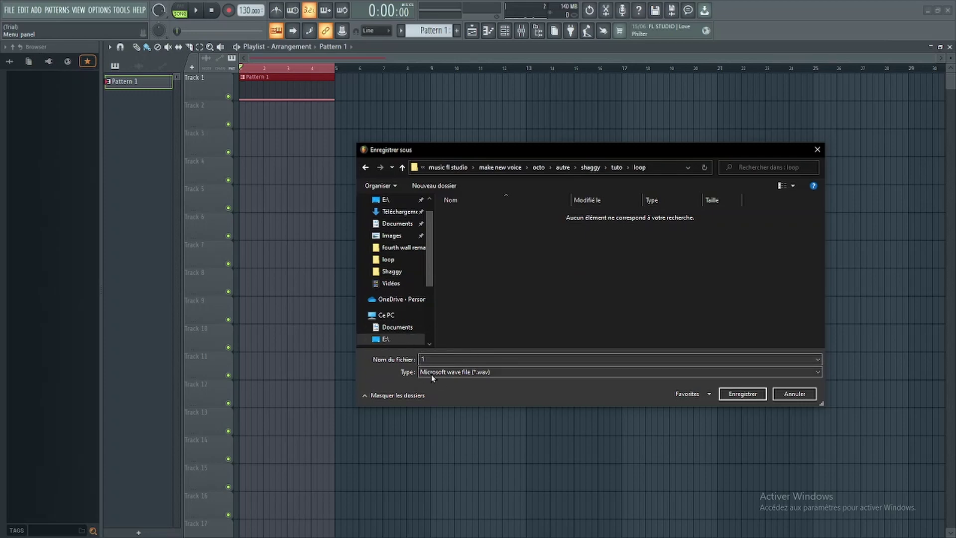
pyautogui.click(734, 394)
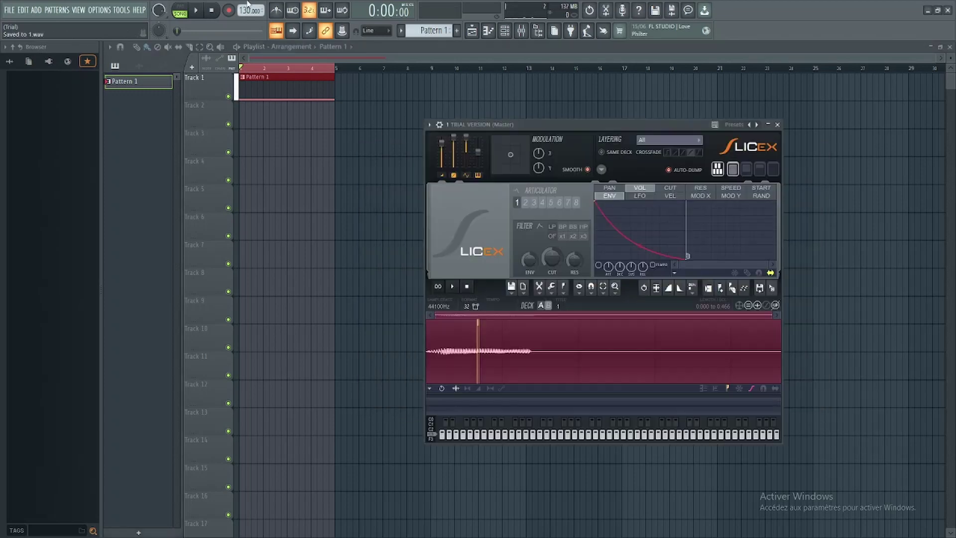
# Start a new project from the Basic 808 with limiter template
pyautogui.click(12, 11)
pyautogui.click(20, 23)
pyautogui.click(490, 300)
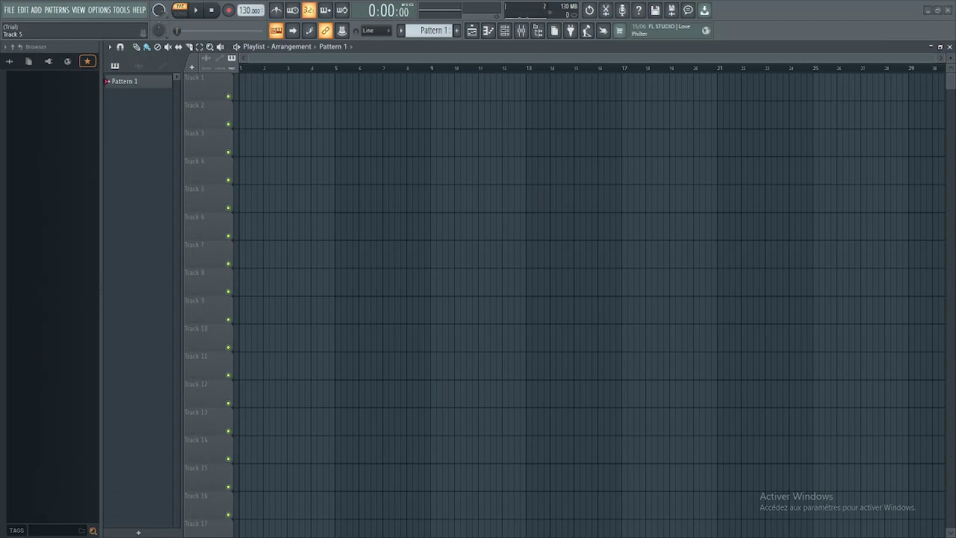
# Add a Slicex channel to the channel rack and load sample 2 from the file explorer into it
pyautogui.hotkey('alt', 'Tab')
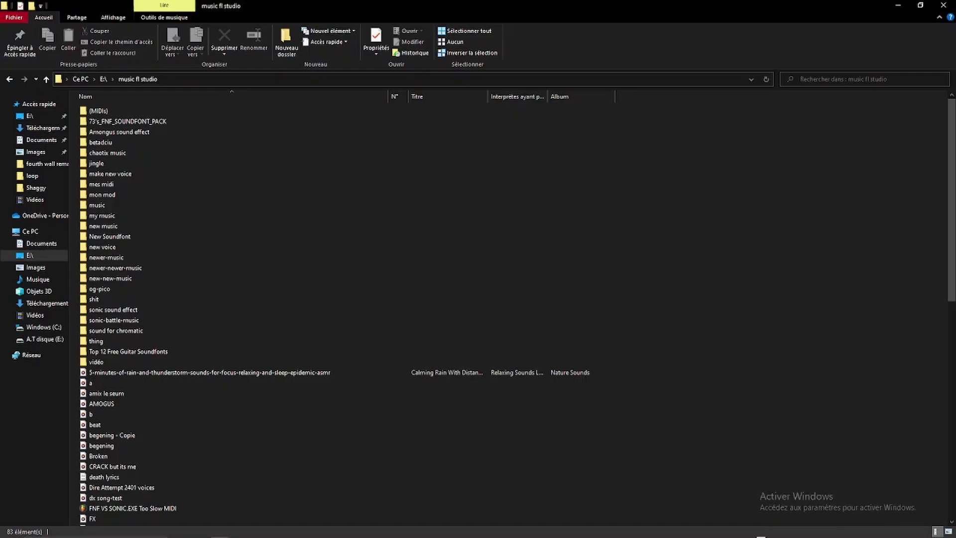
pyautogui.click(898, 5)
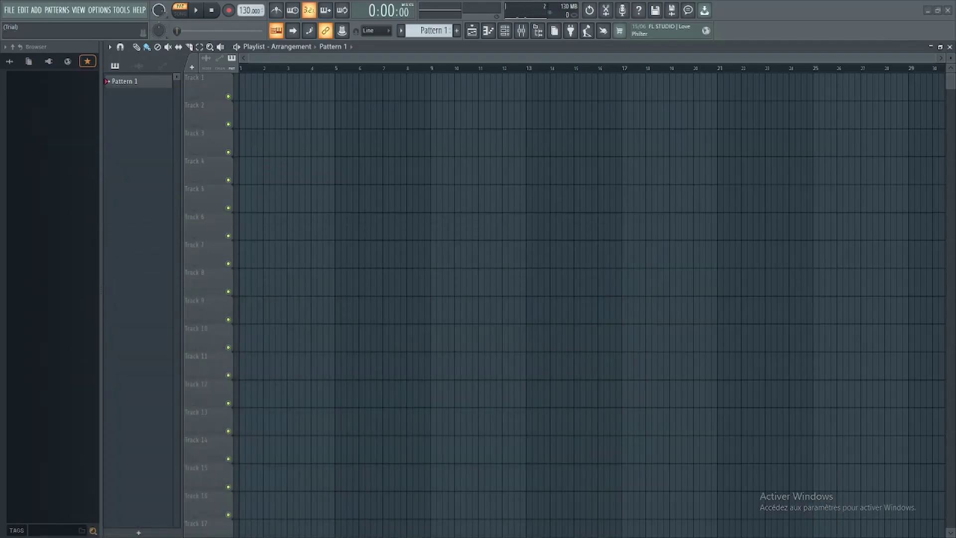
pyautogui.hotkey('alt', 'Tab')
pyautogui.moveTo(265, 47); pyautogui.dragTo(0, 150)
pyautogui.click(505, 31)
pyautogui.click(170, 202)
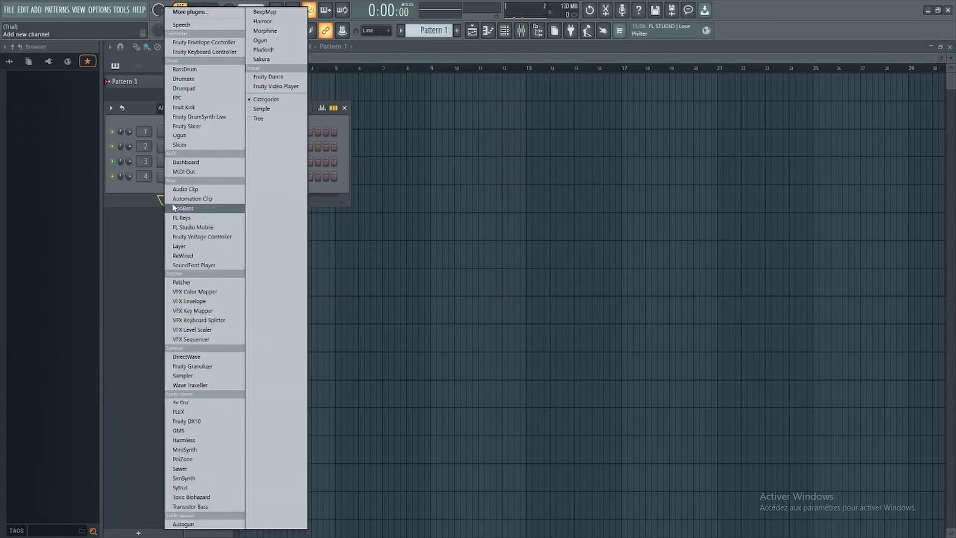
pyautogui.click(179, 145)
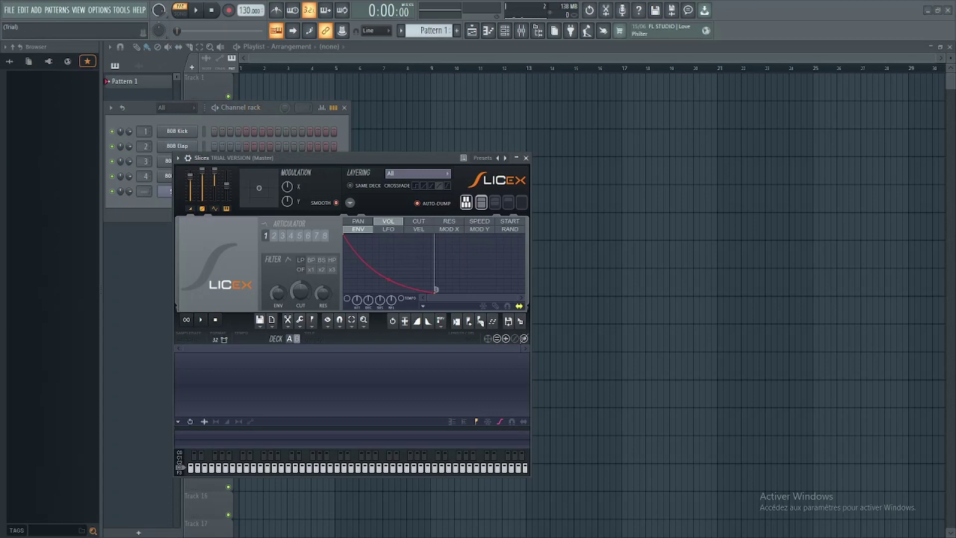
pyautogui.moveTo(255, 341); pyautogui.dragTo(266, 371)
pyautogui.moveTo(368, 158); pyautogui.dragTo(564, 126)
pyautogui.hotkey('ctrl', 'a')
pyautogui.hotkey('ctrl', 'l')
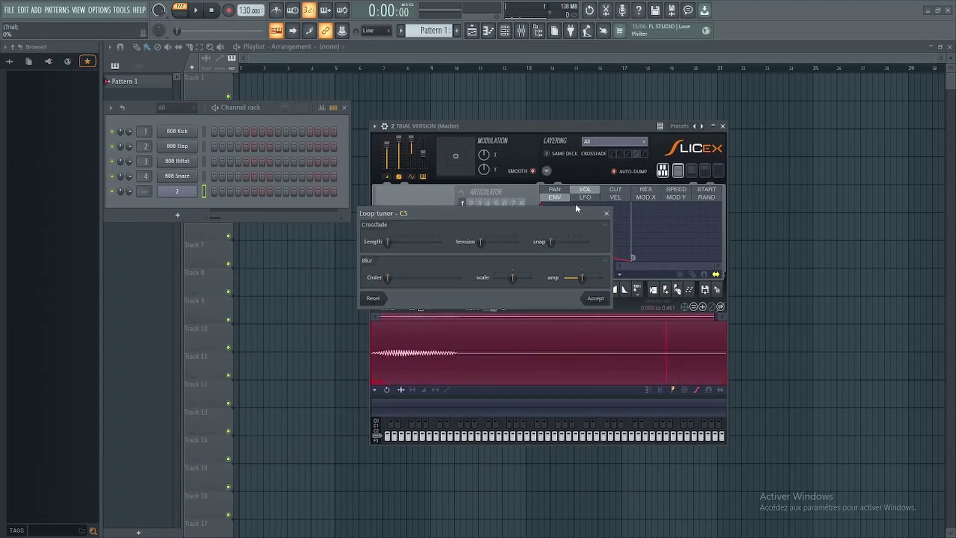
pyautogui.click(607, 214)
pyautogui.click(377, 389)
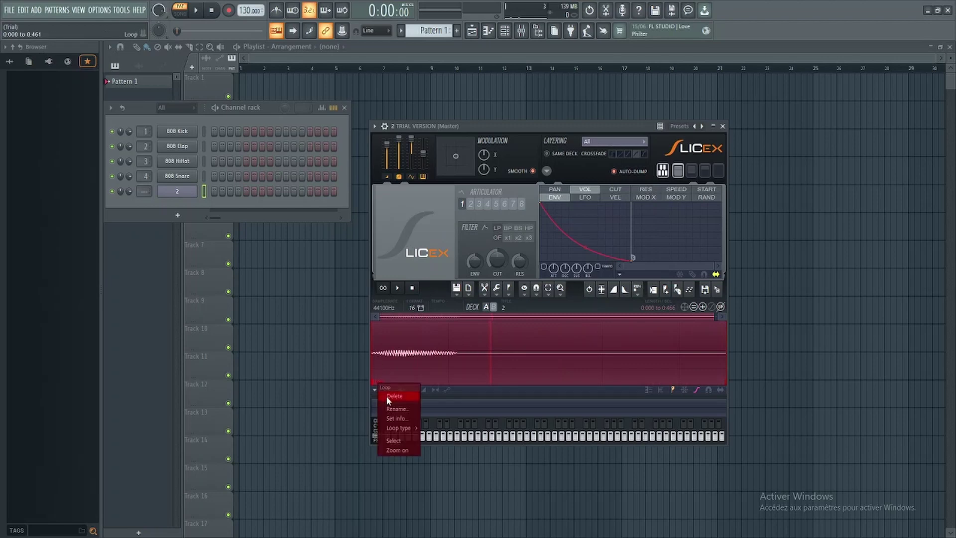
pyautogui.click(388, 398)
# Select the waveform section from about 0:033 to 0:036 and apply the Tune loop tool with its default crossfade and blur settings
pyautogui.moveTo(666, 373); pyautogui.dragTo(362, 353)
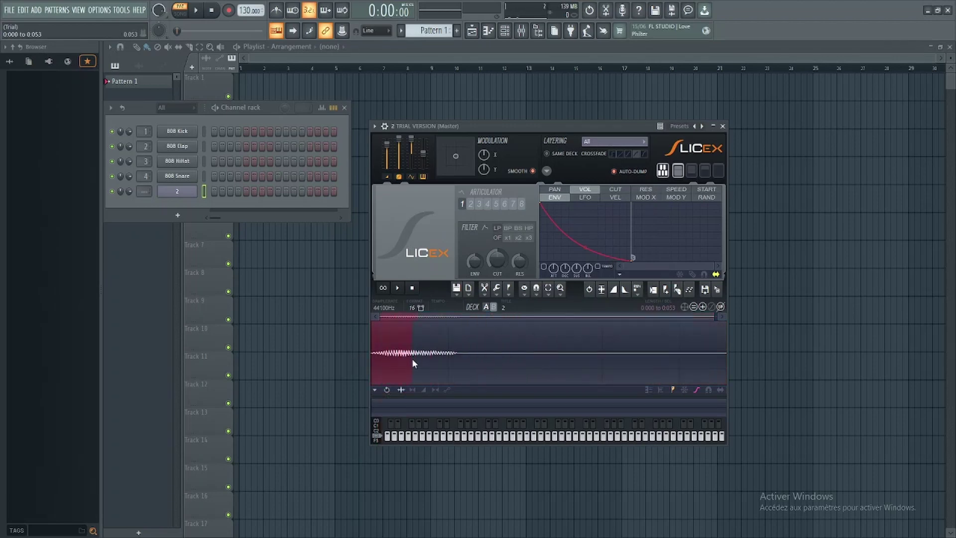
pyautogui.scroll(5, 396, 360)
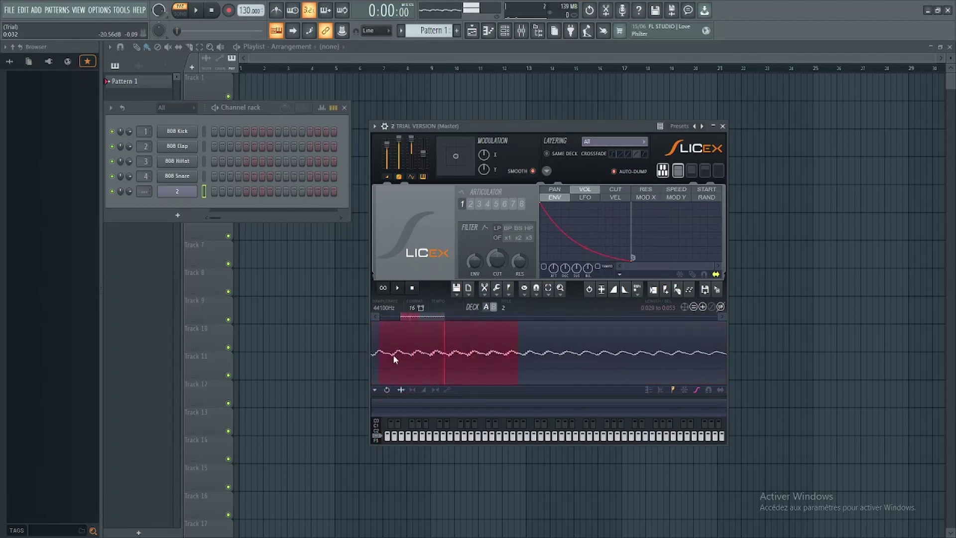
pyautogui.moveTo(381, 354); pyautogui.dragTo(463, 367)
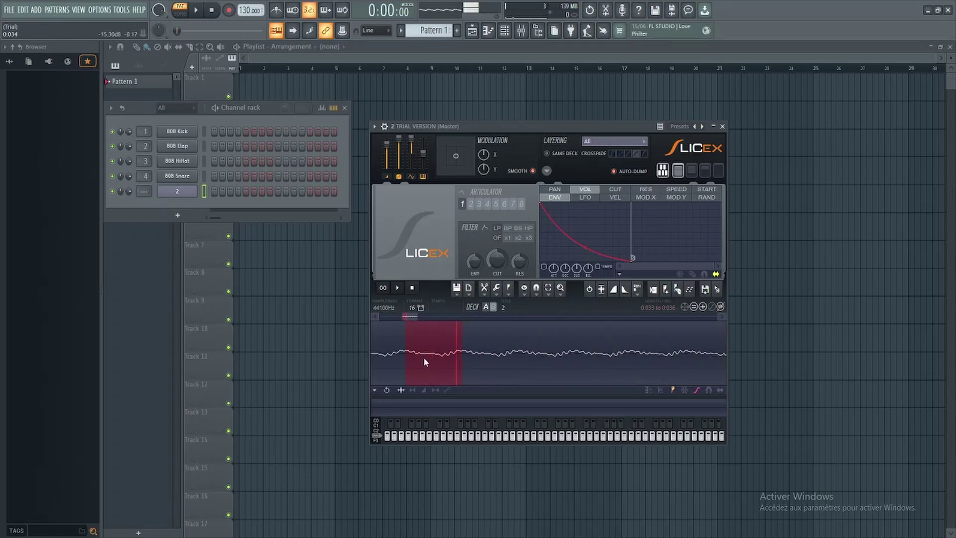
pyautogui.scroll(1, 425, 362)
pyautogui.hotkey('ctrl', 'l')
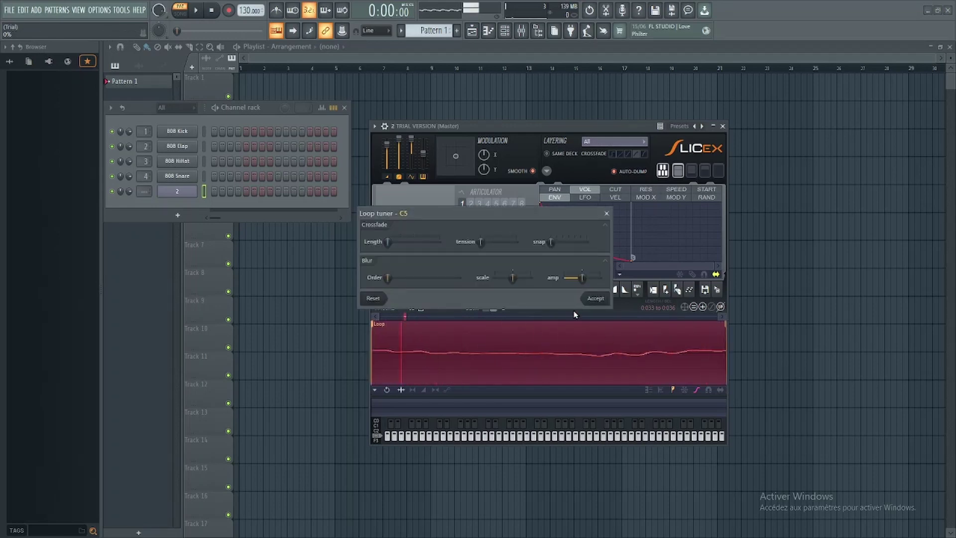
pyautogui.click(595, 298)
# Place the whole looped waveform in the channel rack as a sampler channel and set its time stretching mode to Stretch Pro
pyautogui.scroll(-6, 566, 343)
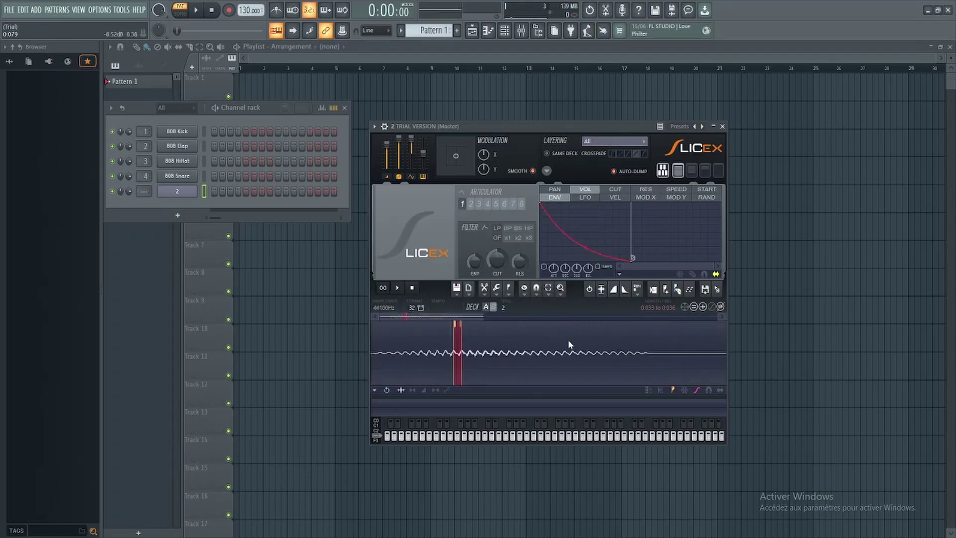
pyautogui.scroll(-5, 568, 341)
pyautogui.hotkey('ctrl', 'a')
pyautogui.moveTo(717, 289); pyautogui.dragTo(188, 211)
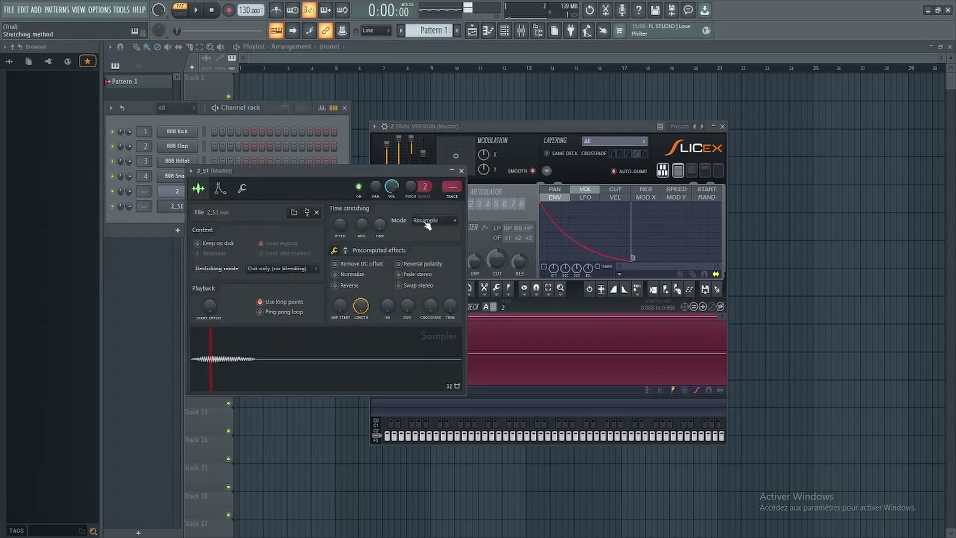
pyautogui.click(427, 225)
pyautogui.click(432, 247)
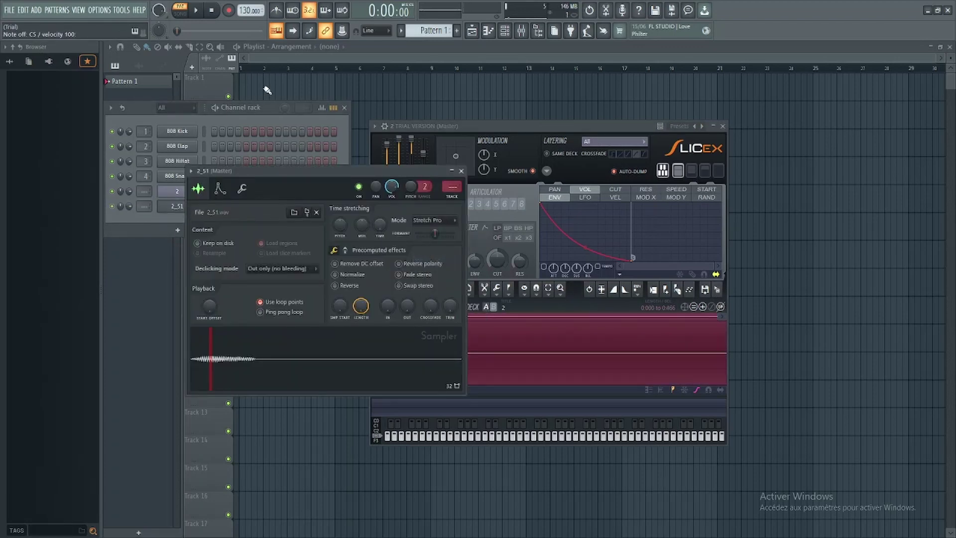
# Place Pattern 1 at bar 1 of Track 1 and draw a four-bar C5 note in the new sampler channel's piano roll
pyautogui.moveTo(267, 90); pyautogui.dragTo(231, 97)
pyautogui.doubleClick(249, 89)
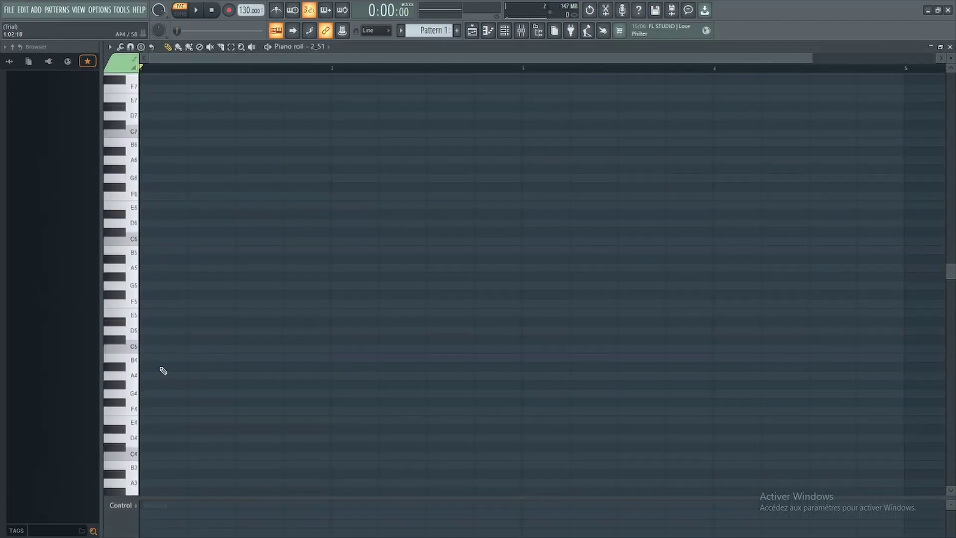
pyautogui.moveTo(147, 343); pyautogui.dragTo(905, 351)
pyautogui.click(950, 47)
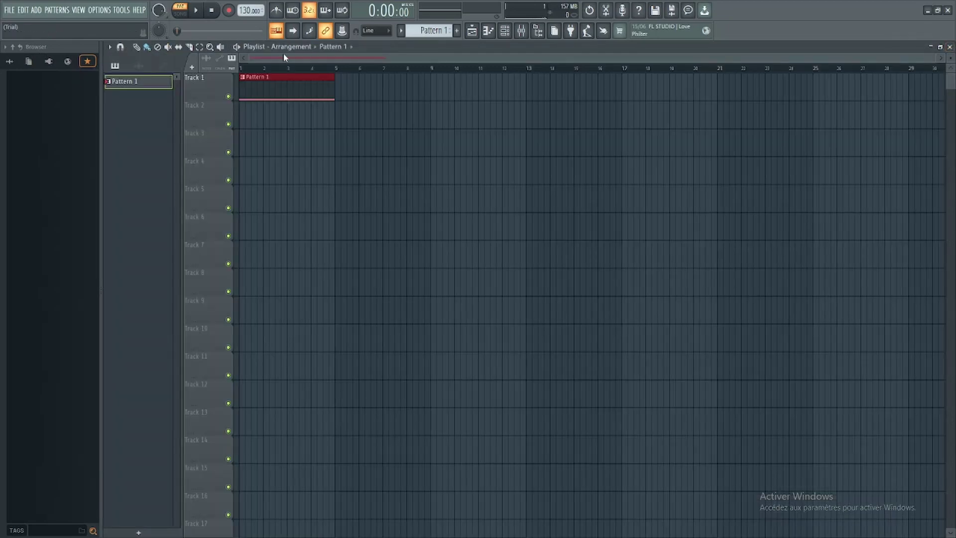
# Switch playback to song mode and preview the looped note in the playlist
pyautogui.press('l')
pyautogui.press('space')
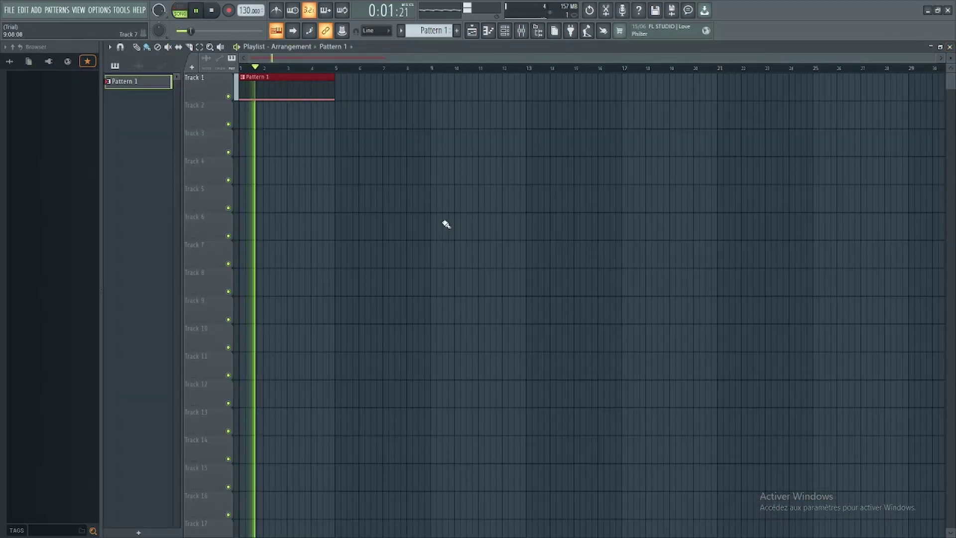
pyautogui.press('space')
# Select the whole four-bar song and render it as wave file 2 in the shaggy\tuto\loop folder with the default render settings
pyautogui.hotkey('ctrl', 'a')
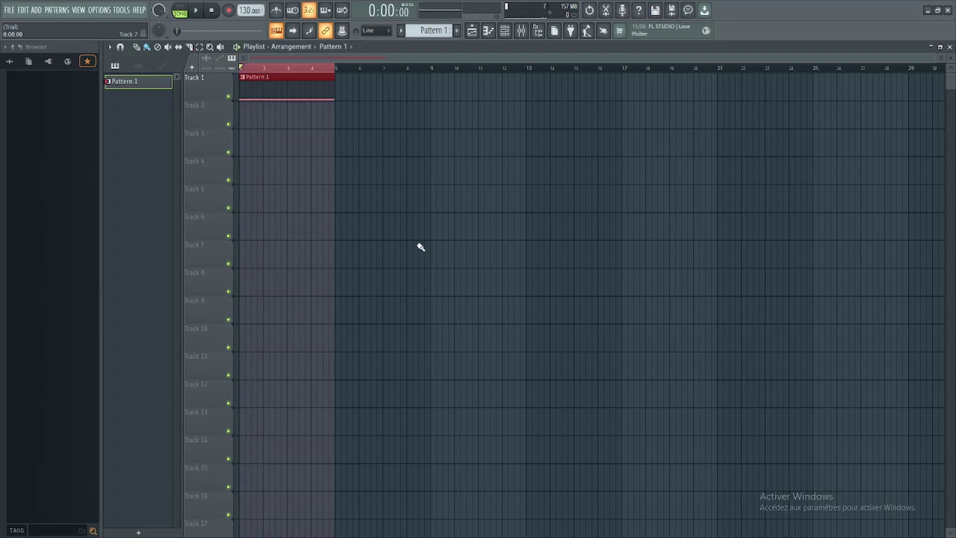
pyautogui.hotkey('ctrl', 'r')
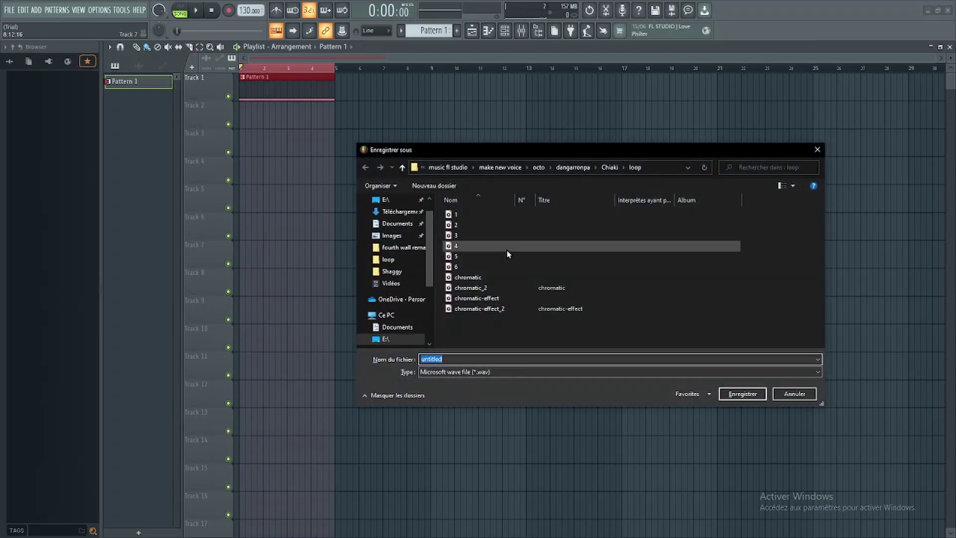
pyautogui.click(650, 167)
pyautogui.write('E:\\music fl studio\\make new voice\\octo\\autre\\shaggy\\tuto\\loop')
pyautogui.press('Return')
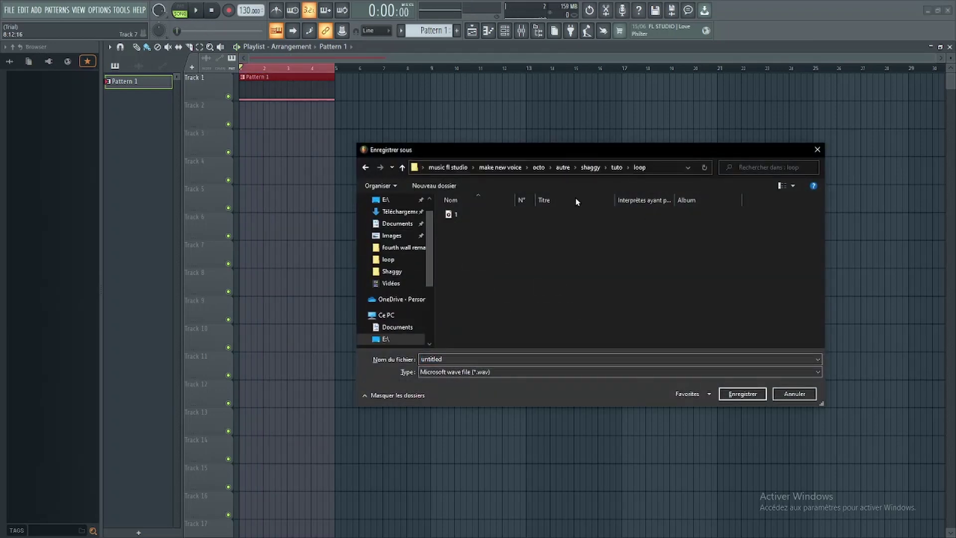
pyautogui.doubleClick(506, 360)
pyautogui.write('4')
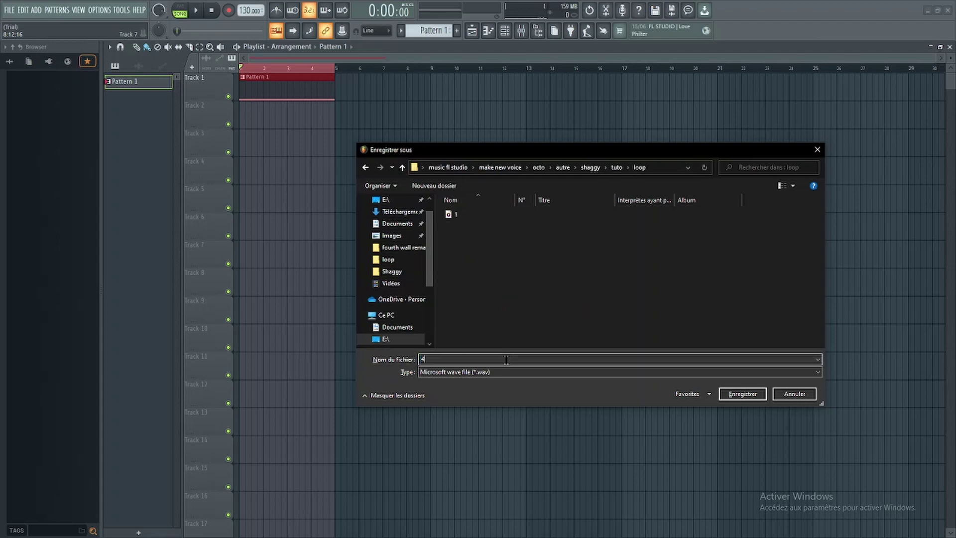
pyautogui.click(742, 394)
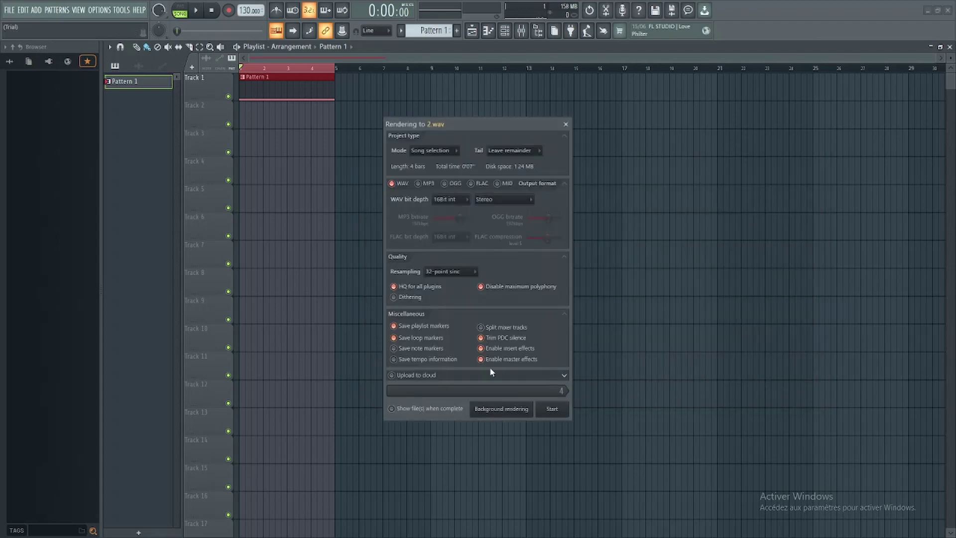
pyautogui.click(553, 409)
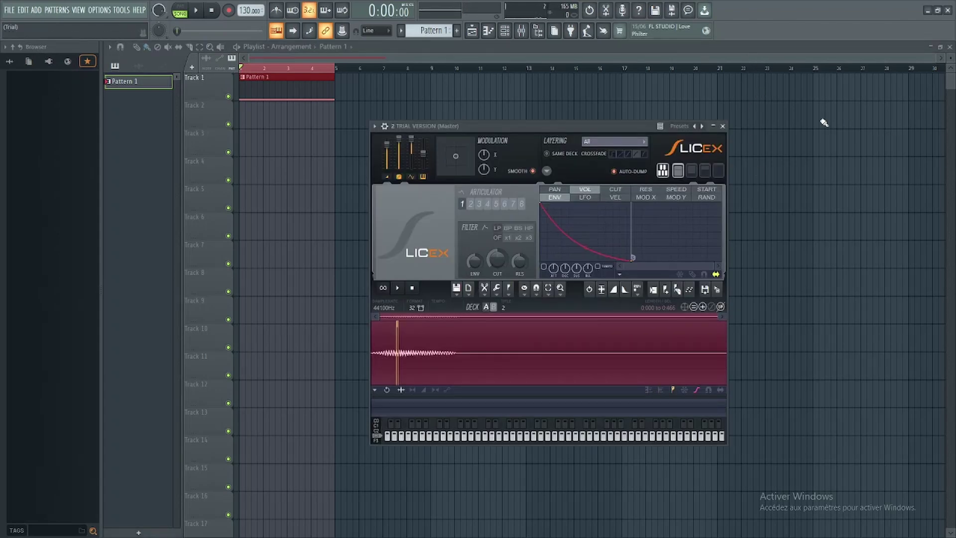
# Close the Slicex window, switch to Chromatic Scale Generator and choose the shaggy\tuto\loop folder as its sample folder
pyautogui.click(723, 126)
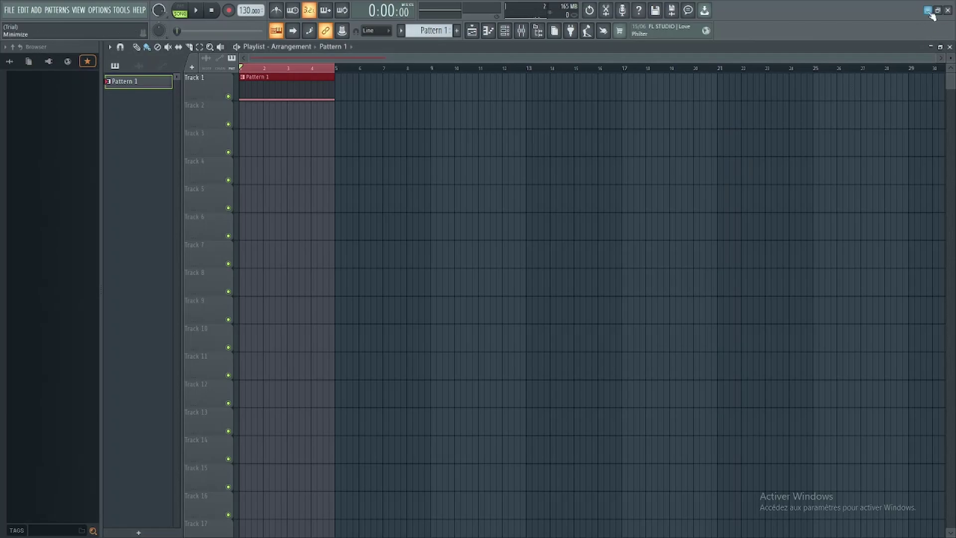
pyautogui.click(946, 11)
pyautogui.moveTo(336, 236); pyautogui.dragTo(421, 158)
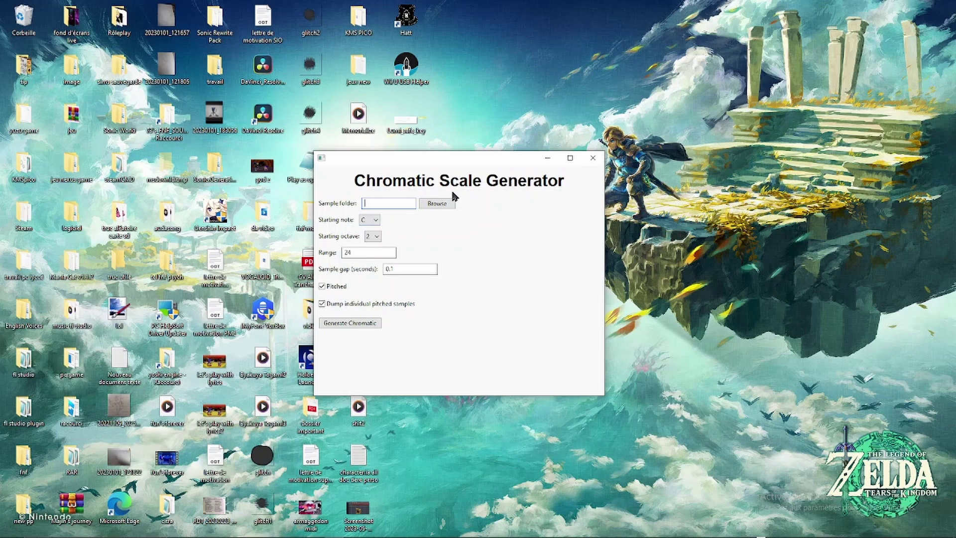
pyautogui.click(437, 204)
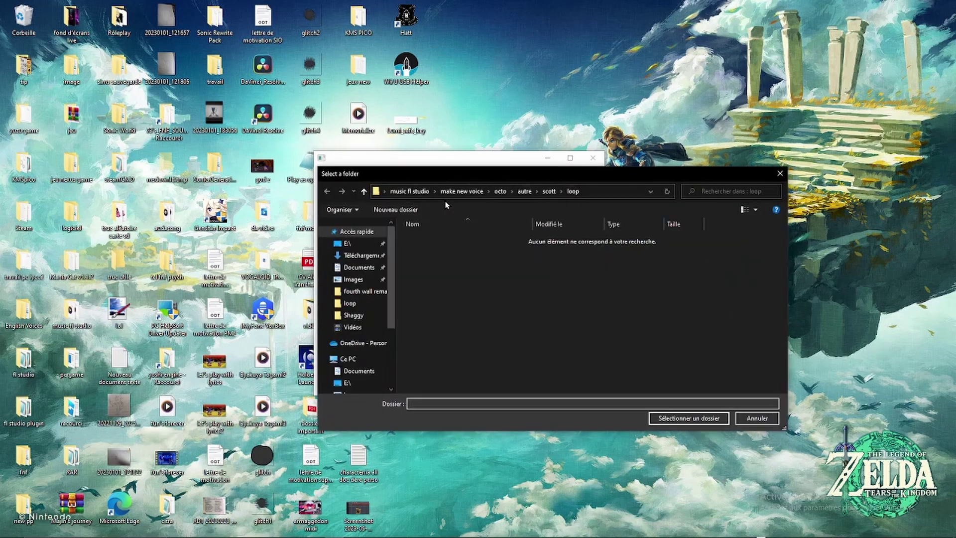
pyautogui.click(614, 192)
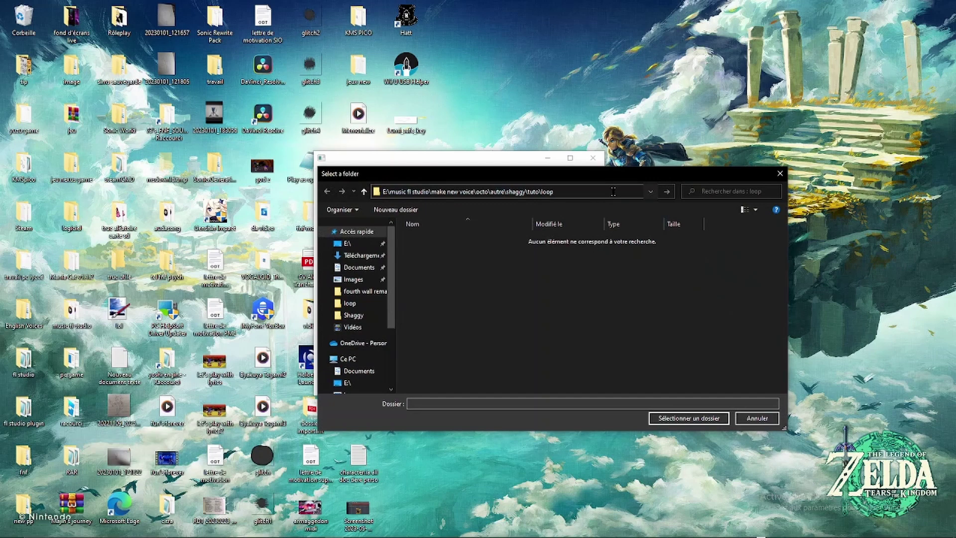
pyautogui.press('Return')
pyautogui.click(578, 192)
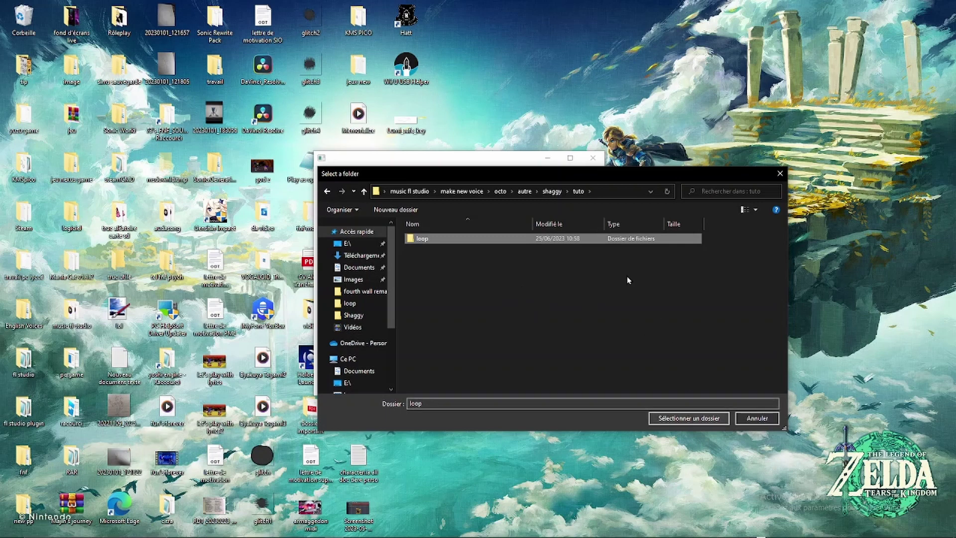
pyautogui.click(689, 418)
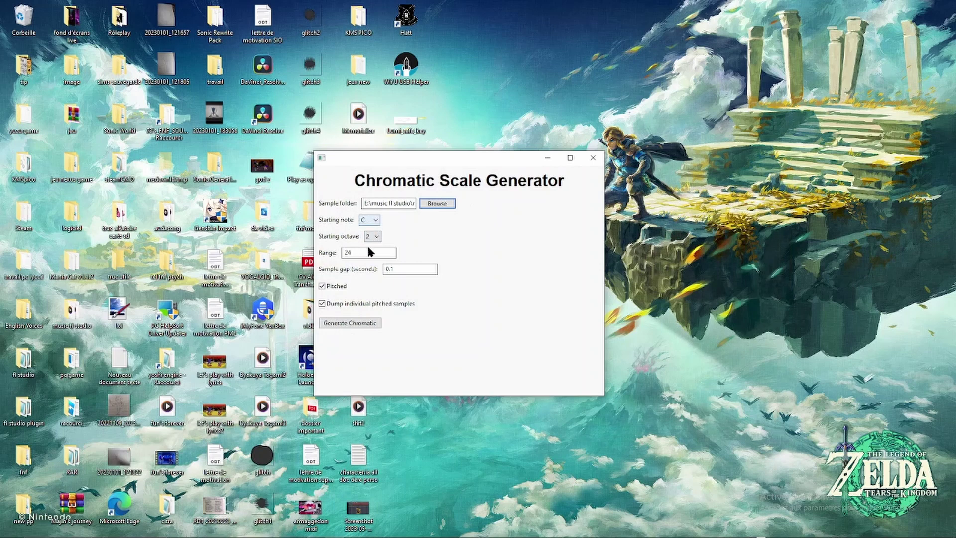
# Set the range to 60 and the sample gap to 0.9 seconds, turn off dumping individual pitched samples, and generate the chromatic scale
pyautogui.doubleClick(355, 252)
pyautogui.press('BackSpace')
pyautogui.click(403, 270)
pyautogui.click(334, 302)
pyautogui.click(338, 325)
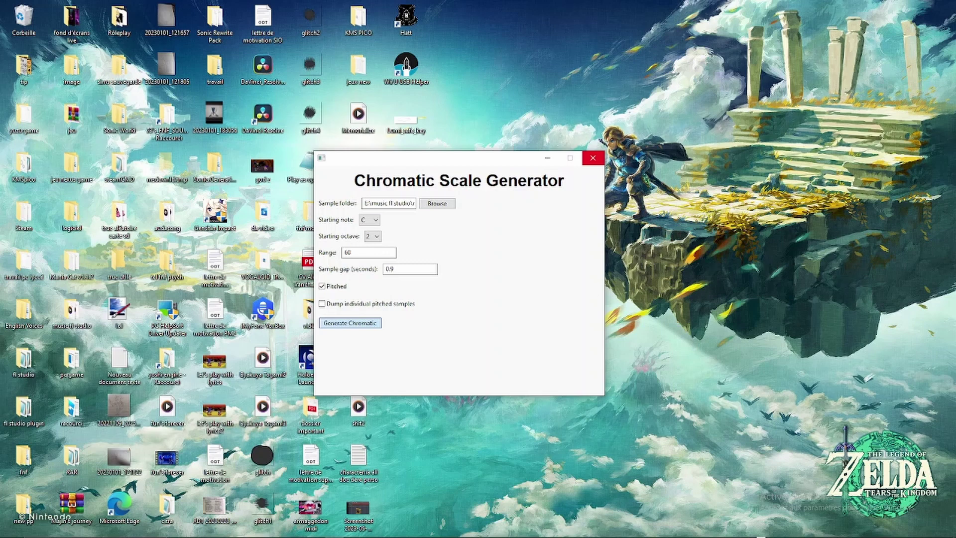
pyautogui.click(593, 158)
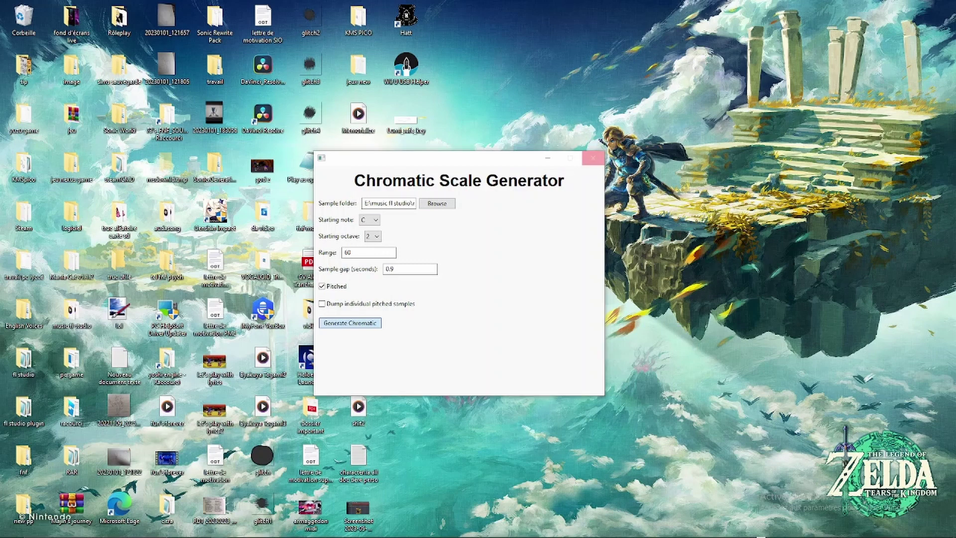
# Switch to FL Studio, load the Thunderstorm_MAPPED.flp project despite its missing samples, and play the first bars of the song
pyautogui.moveTo(0, 94); pyautogui.dragTo(2, 132)
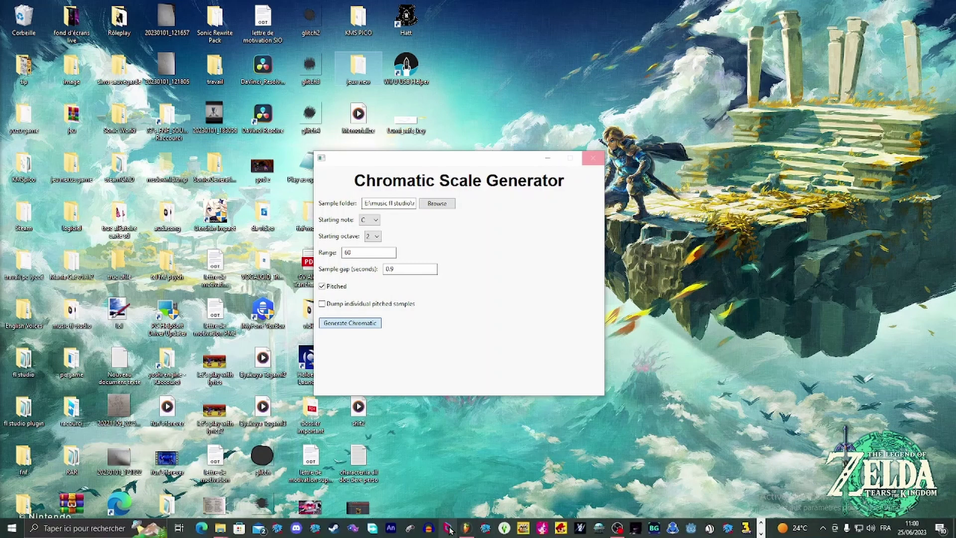
pyautogui.click(464, 531)
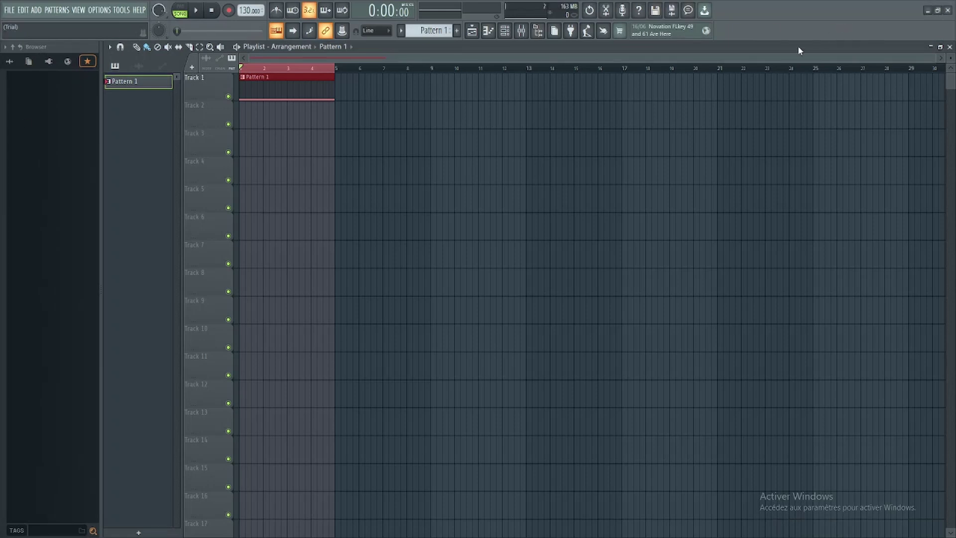
pyautogui.click(488, 304)
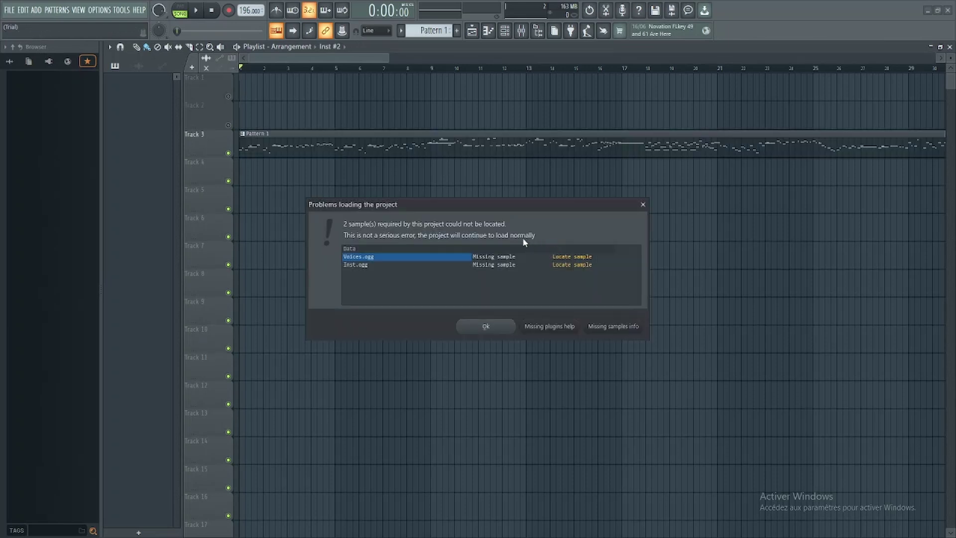
pyautogui.click(479, 324)
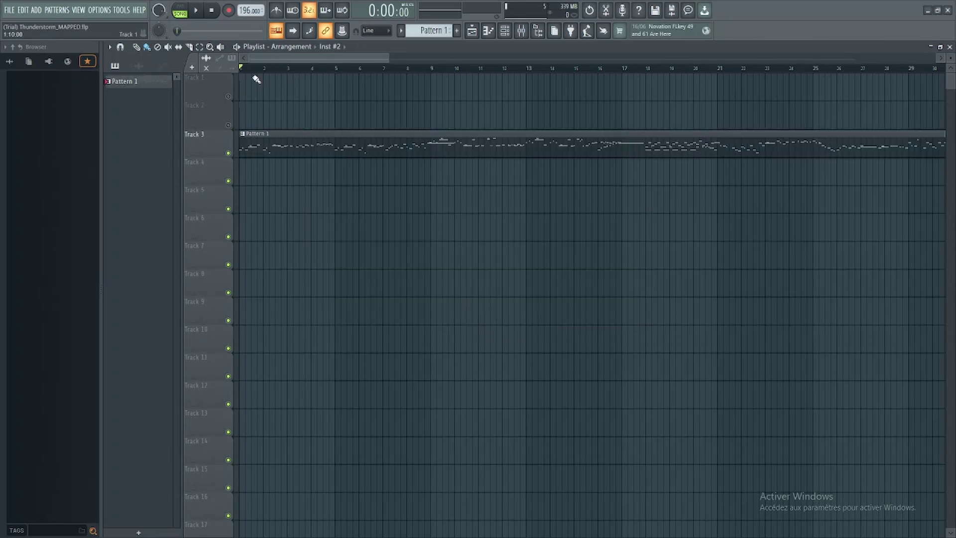
pyautogui.press('space')
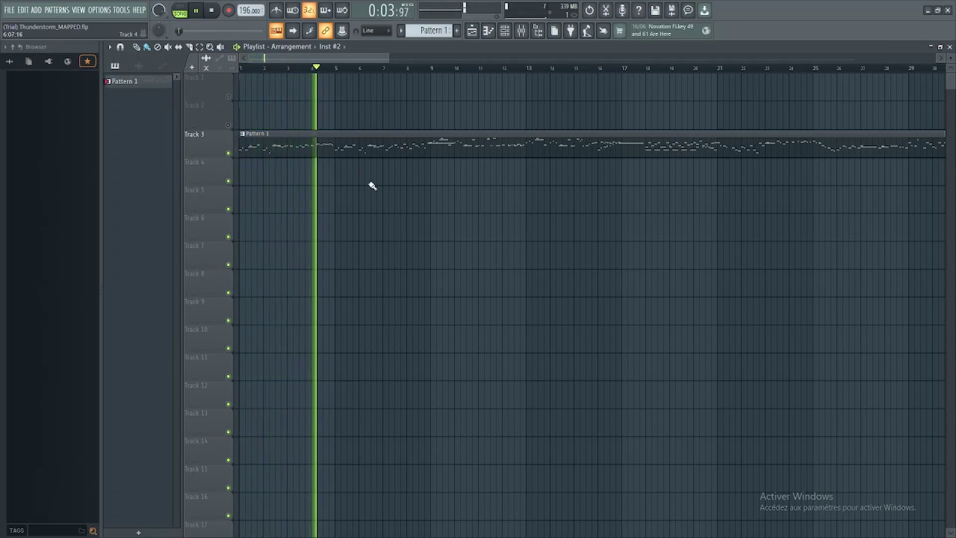
pyautogui.press('space')
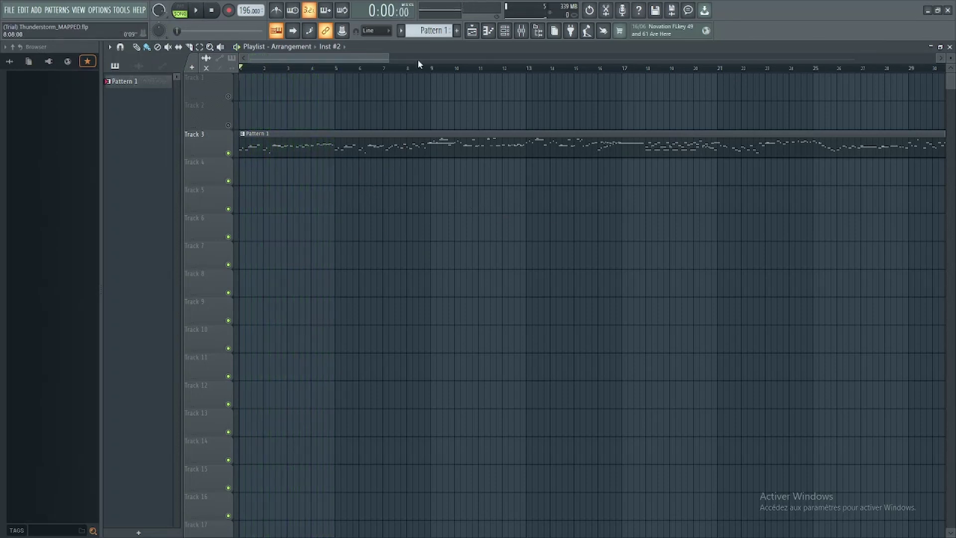
# Create Pattern 2, place a clip of it at bar 1 of Track 6, and mute that track
pyautogui.click(457, 31)
pyautogui.moveTo(309, 248); pyautogui.dragTo(235, 244)
pyautogui.click(228, 237)
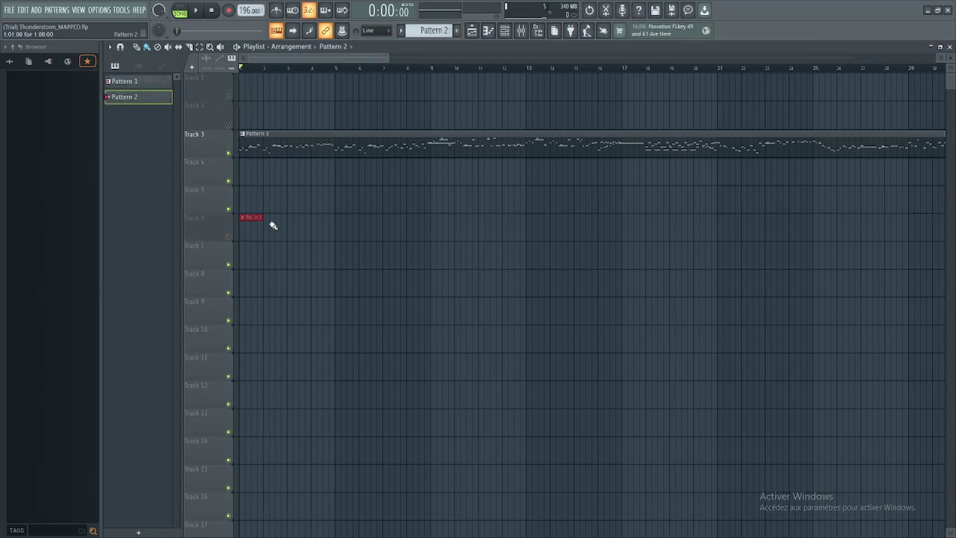
# Replace the Shaggy Framework channel in the channel rack with a Slicex instrument
pyautogui.click(505, 31)
pyautogui.rightClick(195, 131)
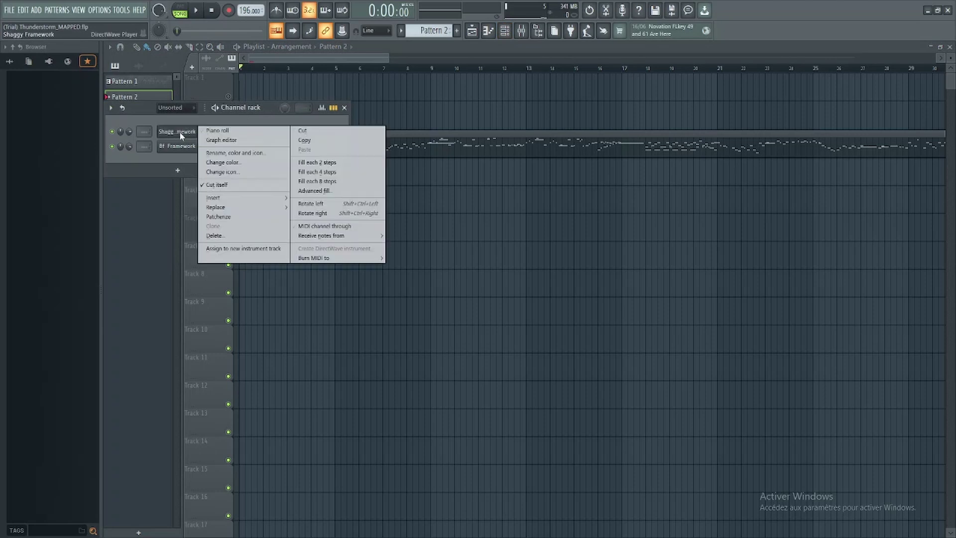
pyautogui.moveTo(231, 211)
pyautogui.click(317, 156)
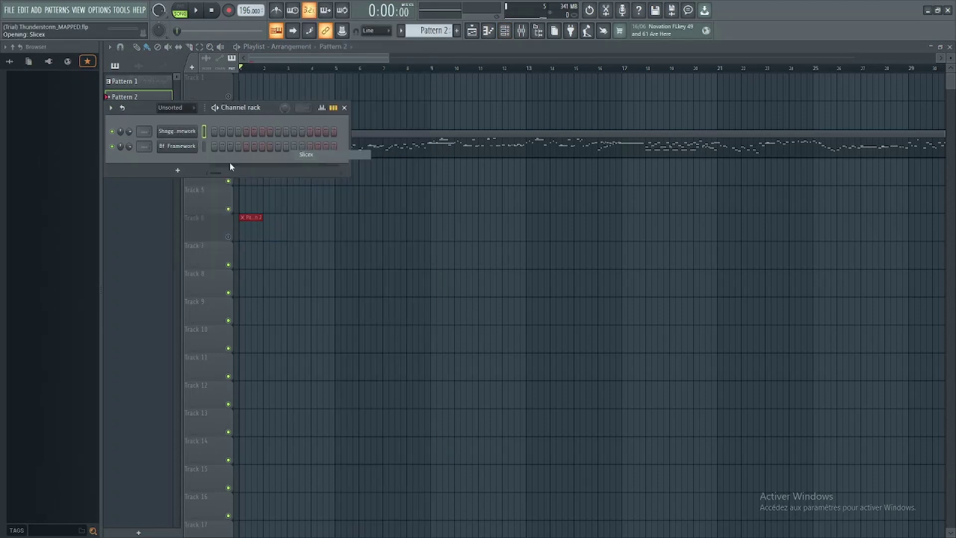
# Minimize the Chromatic Scale Generator and load the chromatic file from the tuto\loop folder into Slicex
pyautogui.hotkey('alt', 'Tab')
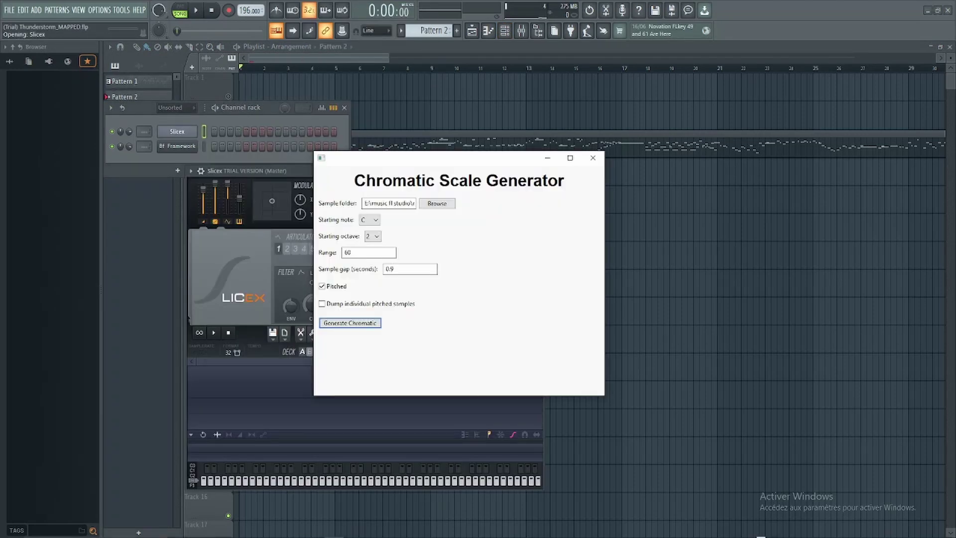
pyautogui.click(540, 160)
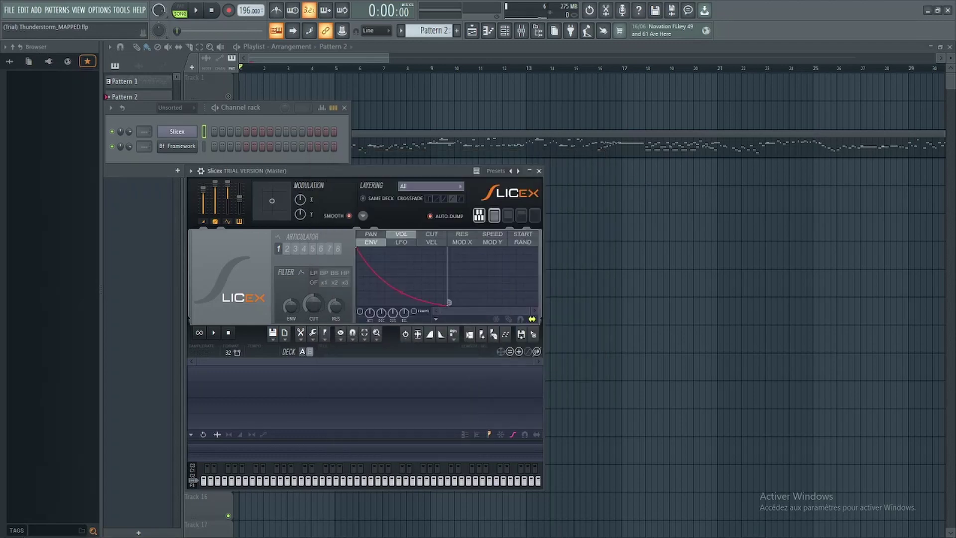
pyautogui.moveTo(510, 70); pyautogui.dragTo(882, 90)
pyautogui.doubleClick(576, 194)
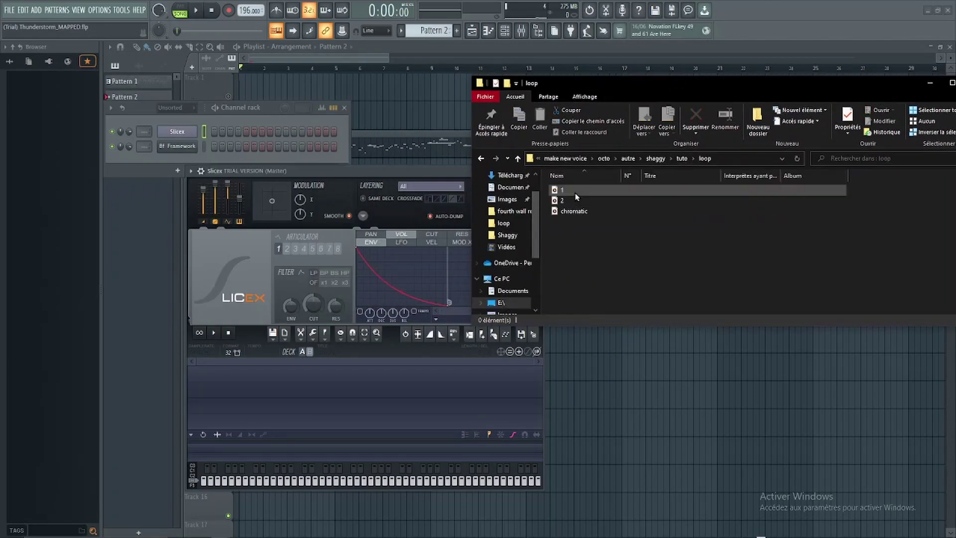
pyautogui.moveTo(586, 212); pyautogui.dragTo(413, 382)
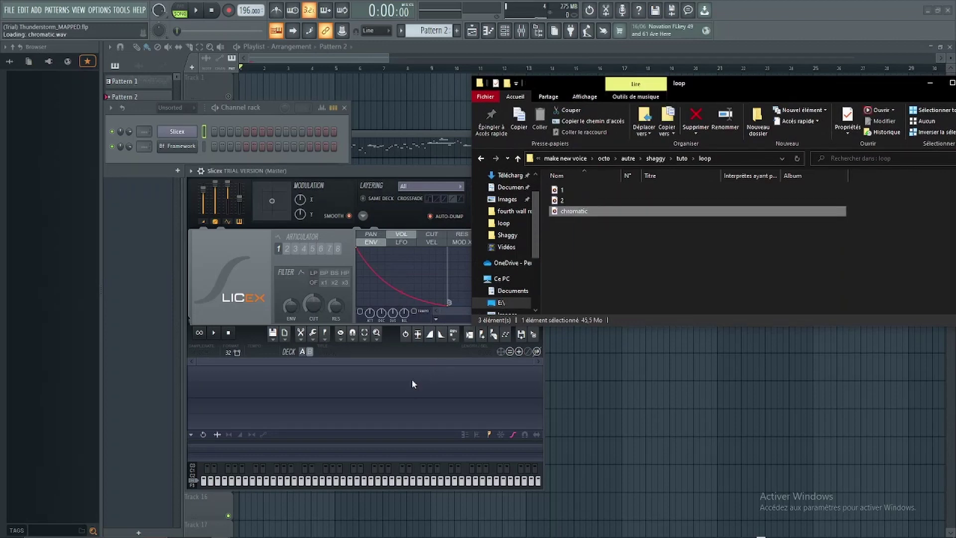
pyautogui.moveTo(753, 88); pyautogui.dragTo(955, 88)
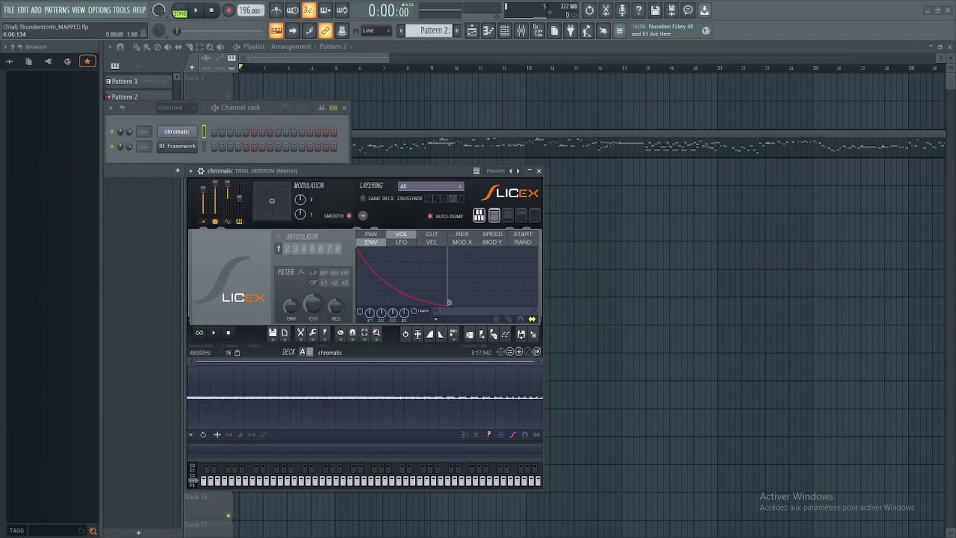
# Slice the chromatic sample with Dull auto-slicing and check the slice markers through to the end of the waveform
pyautogui.moveTo(363, 170); pyautogui.dragTo(455, 150)
pyautogui.click(293, 150)
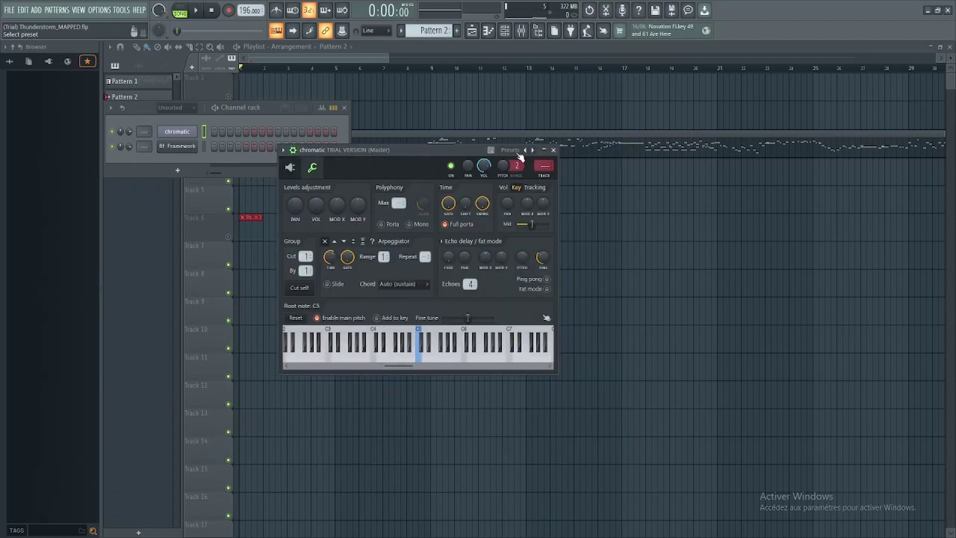
pyautogui.click(289, 167)
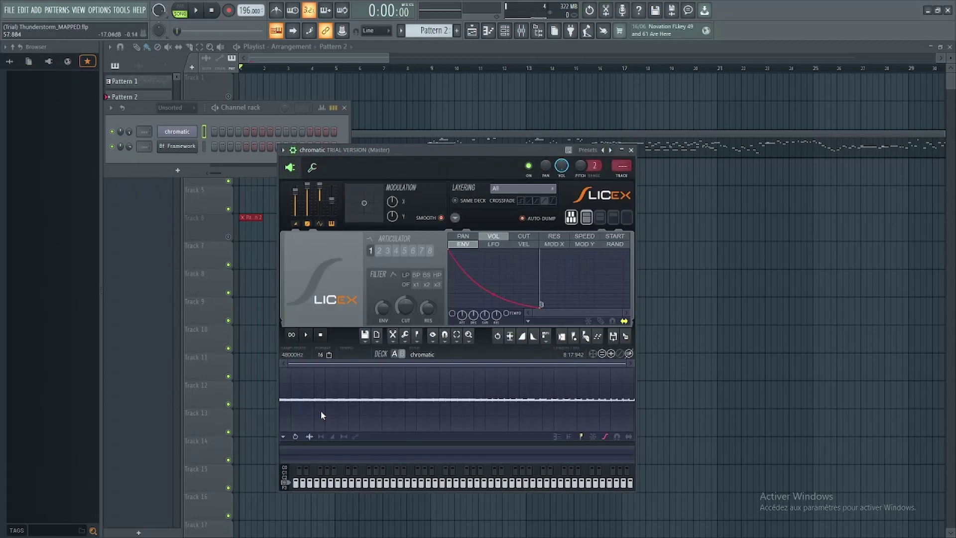
pyautogui.click(280, 437)
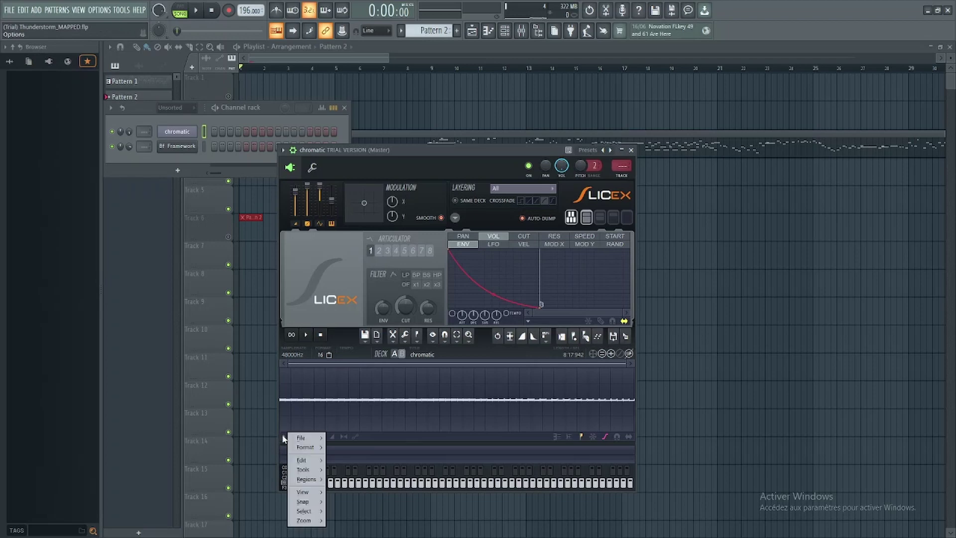
pyautogui.moveTo(309, 480)
pyautogui.moveTo(379, 481)
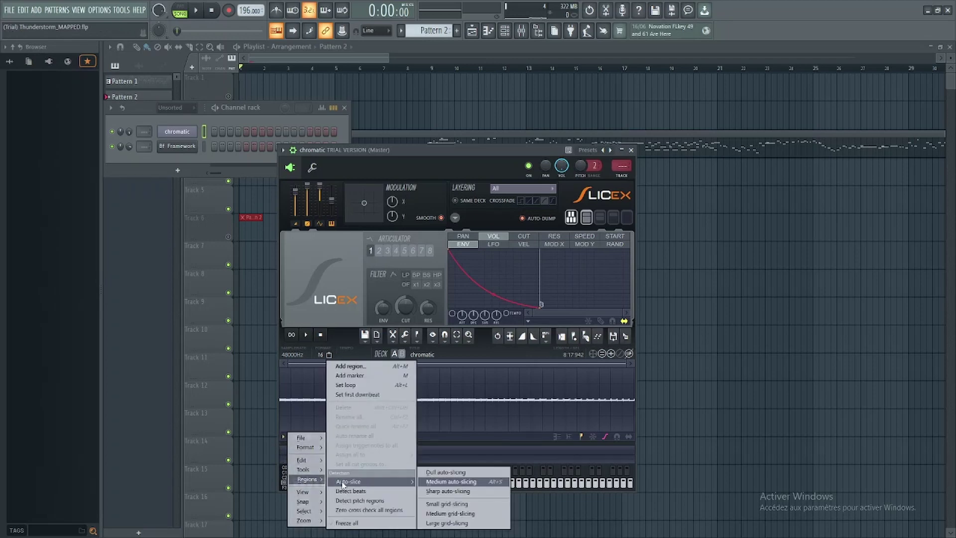
pyautogui.click(431, 472)
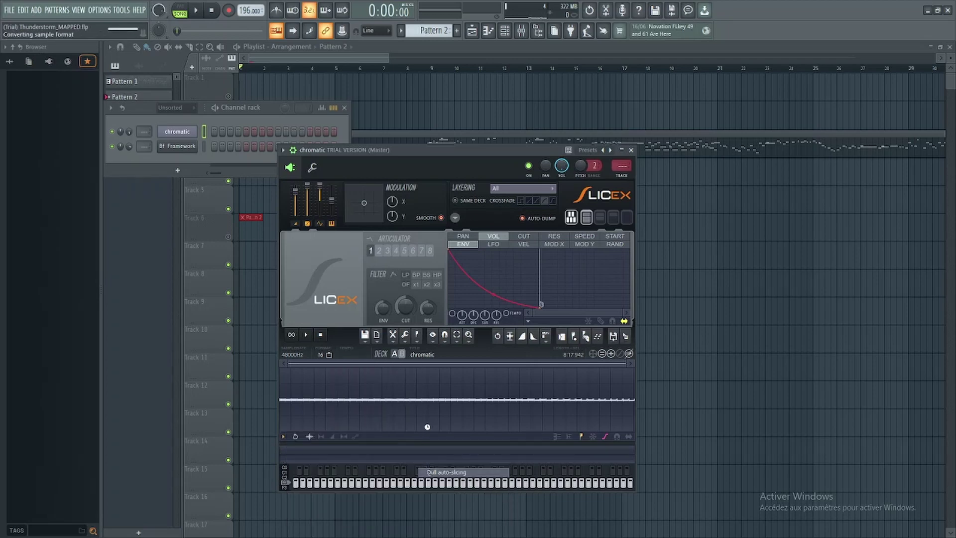
pyautogui.scroll(6, 438, 388)
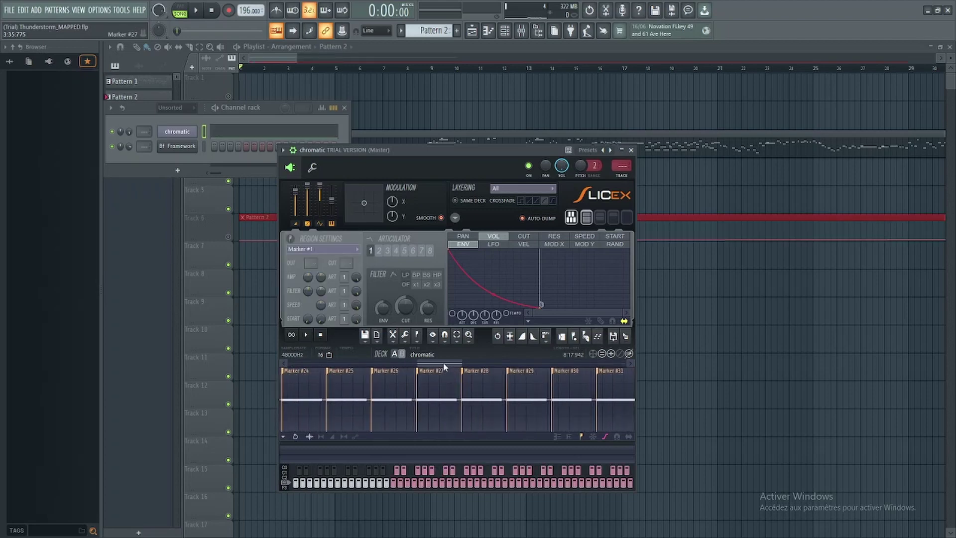
pyautogui.moveTo(444, 365); pyautogui.dragTo(621, 363)
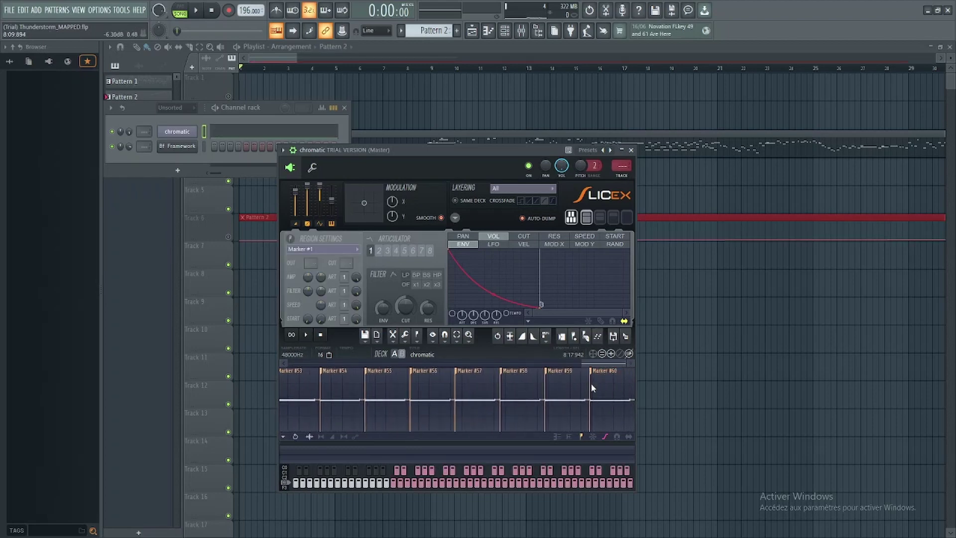
# Close Slicex, open Pattern 1's chromatic notes in the piano roll, and transpose them up two octaves
pyautogui.click(631, 150)
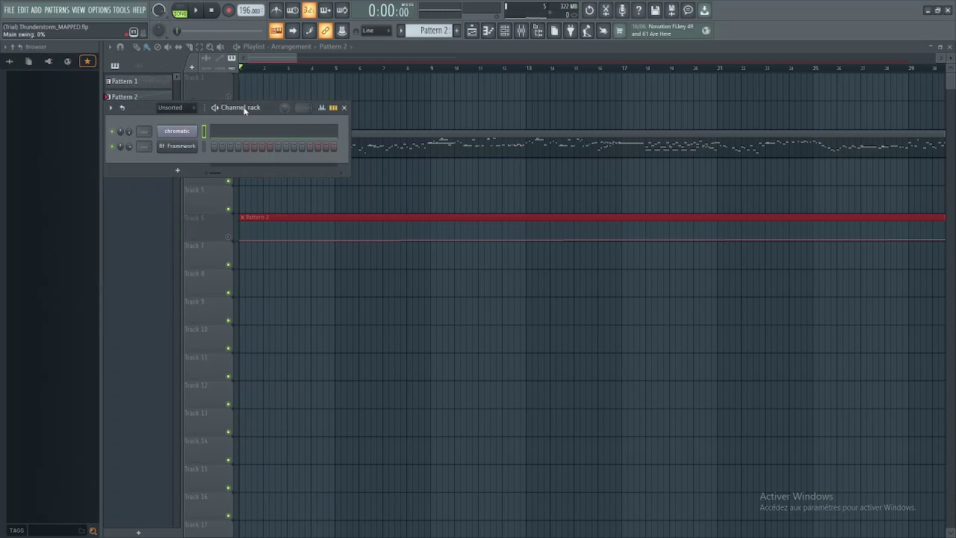
pyautogui.doubleClick(377, 147)
pyautogui.hotkey('shift', 'Up')
pyautogui.scroll(-1, 374, 220)
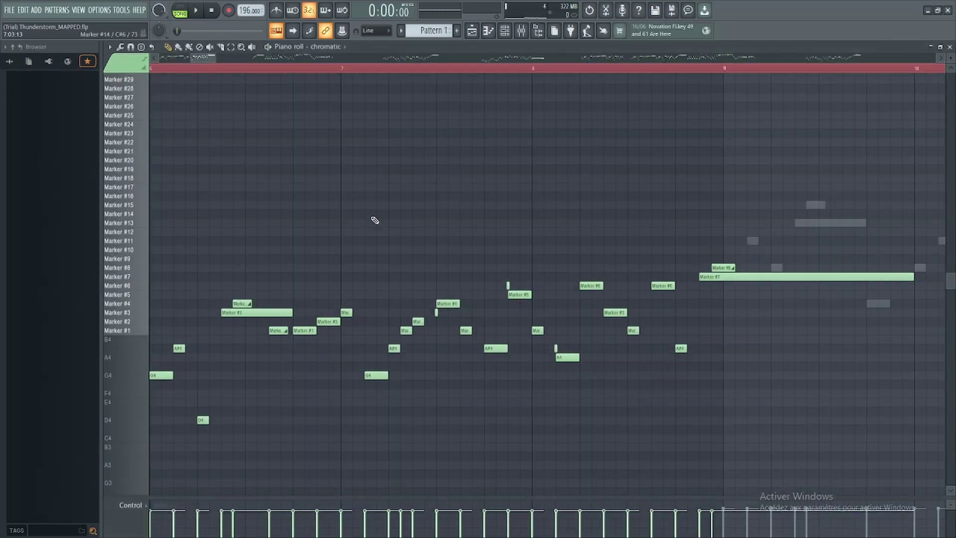
pyautogui.hotkey('ctrl', 'Up')
pyautogui.hotkey('ctrl', 'Up')
# Play the song from the start to audition the transposed notes, and stop playback
pyautogui.press('space')
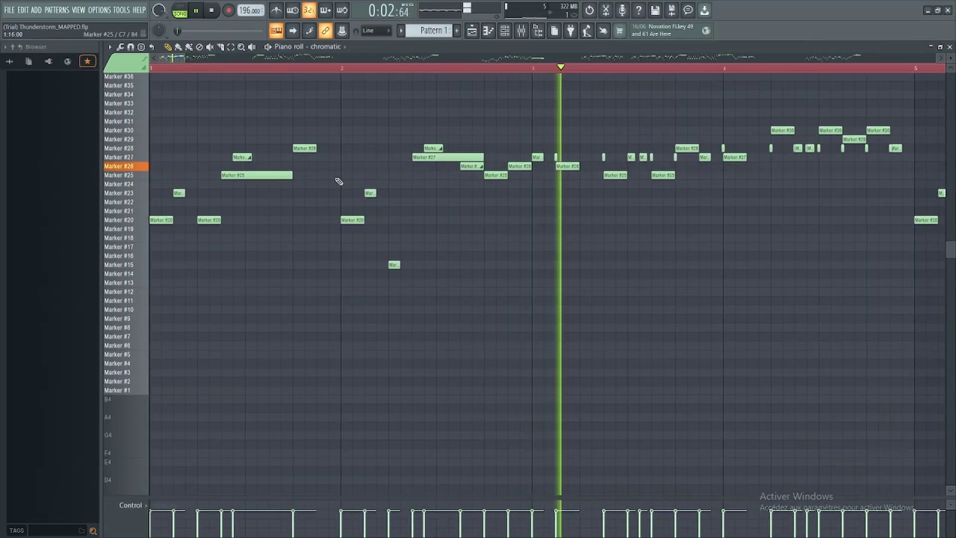
pyautogui.scroll(3, 473, 166)
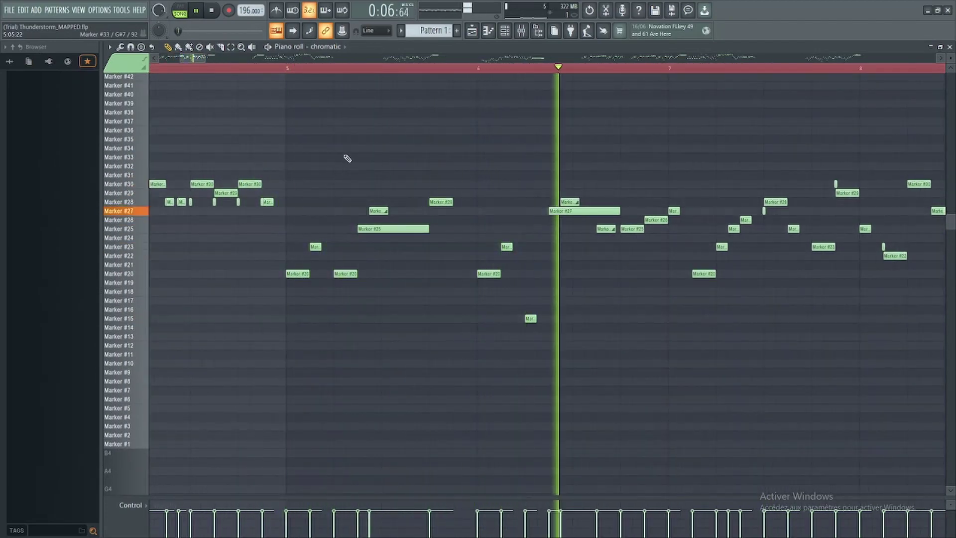
pyautogui.press('space')
# Set the volume multiplier of the chromatic channel to 150% in its levels adjustment settings
pyautogui.press('F6')
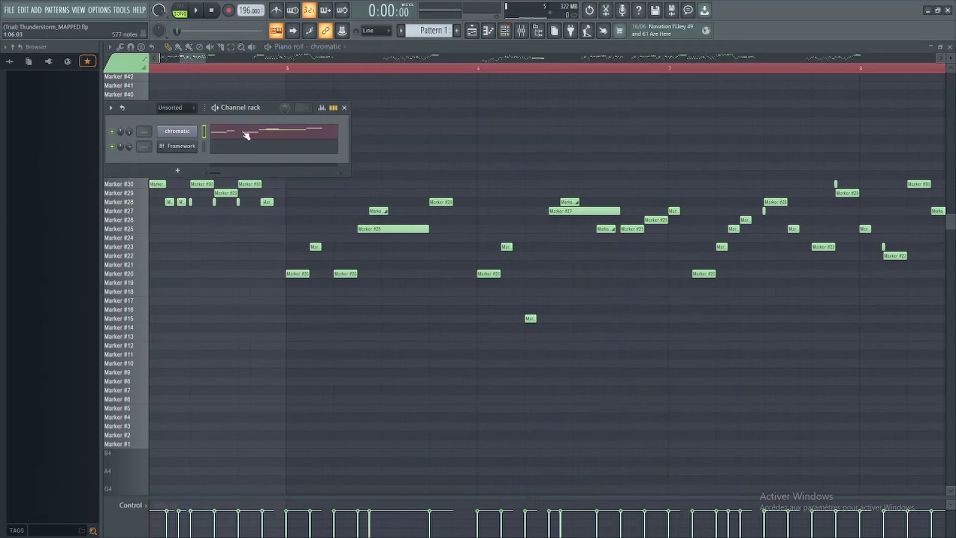
pyautogui.click(185, 132)
pyautogui.click(312, 168)
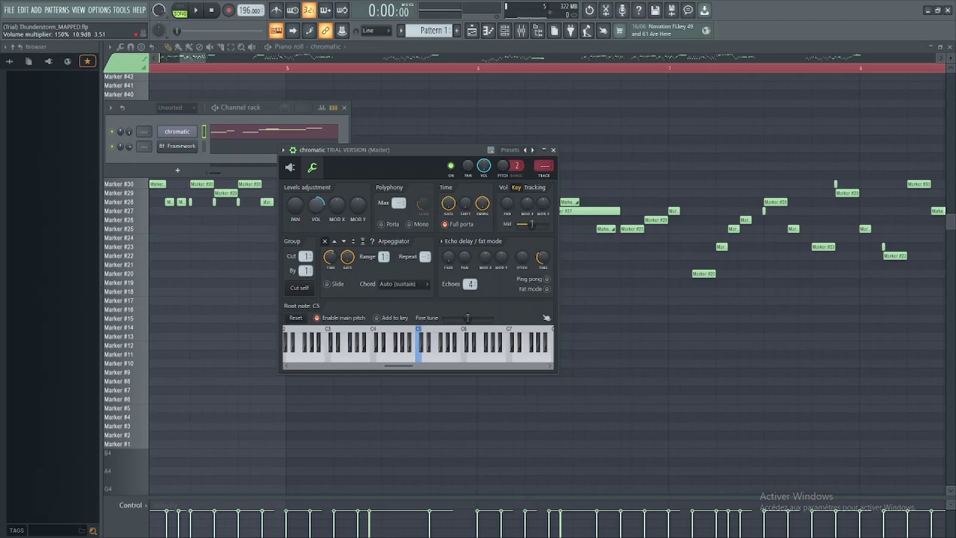
# Audition the Pattern 1 melody at the raised volume with the channel windows closed, stop playback, and close the piano roll
pyautogui.press('space')
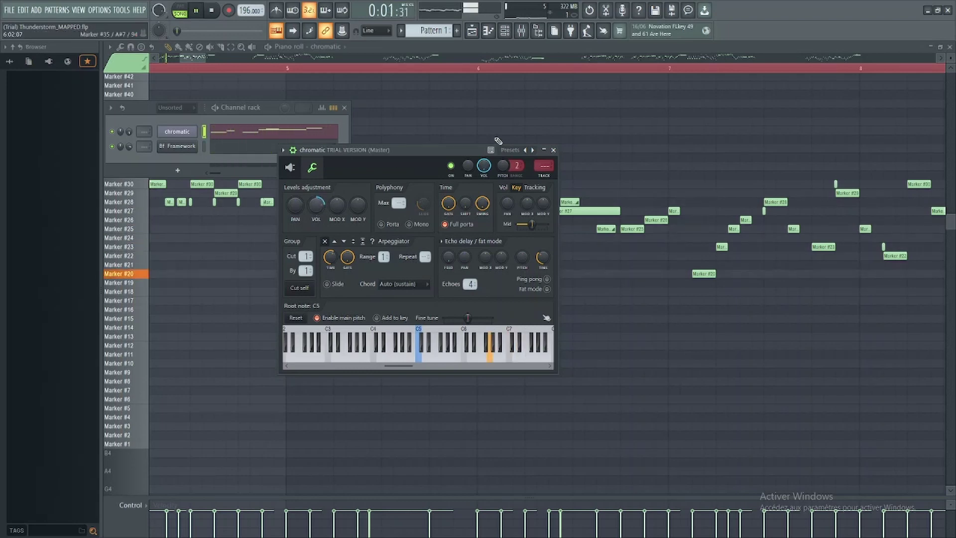
pyautogui.click(554, 149)
pyautogui.click(344, 108)
pyautogui.scroll(1, 257, 133)
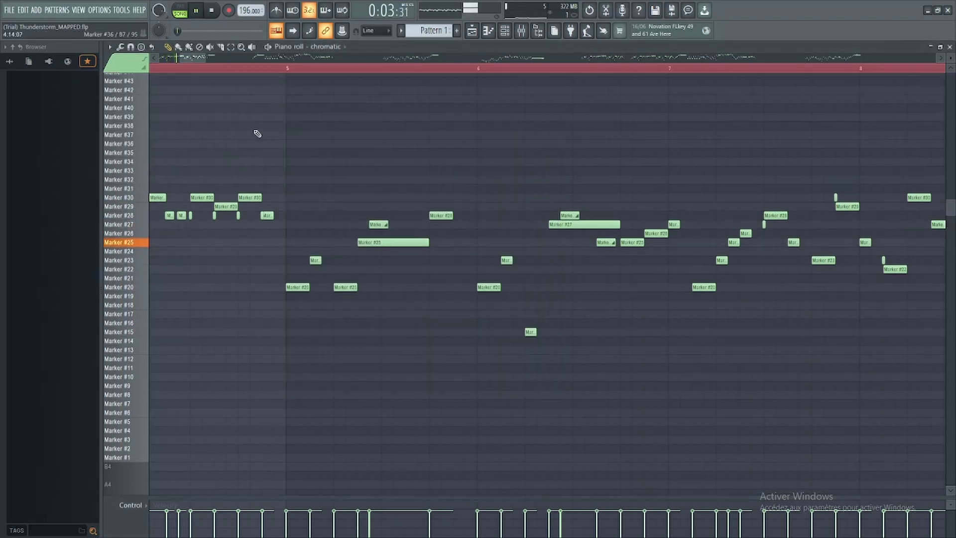
pyautogui.scroll(1, 257, 133)
pyautogui.moveTo(187, 58); pyautogui.dragTo(207, 58)
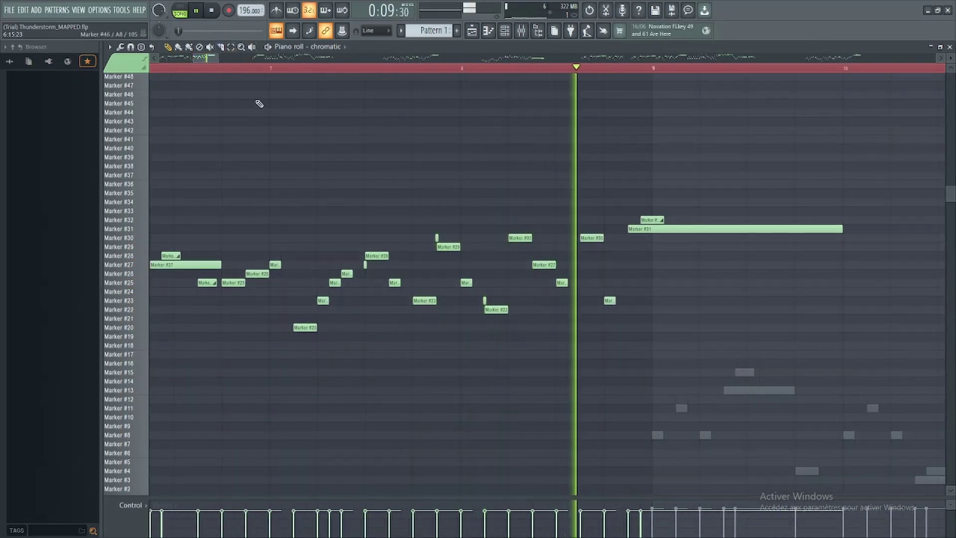
pyautogui.press('space')
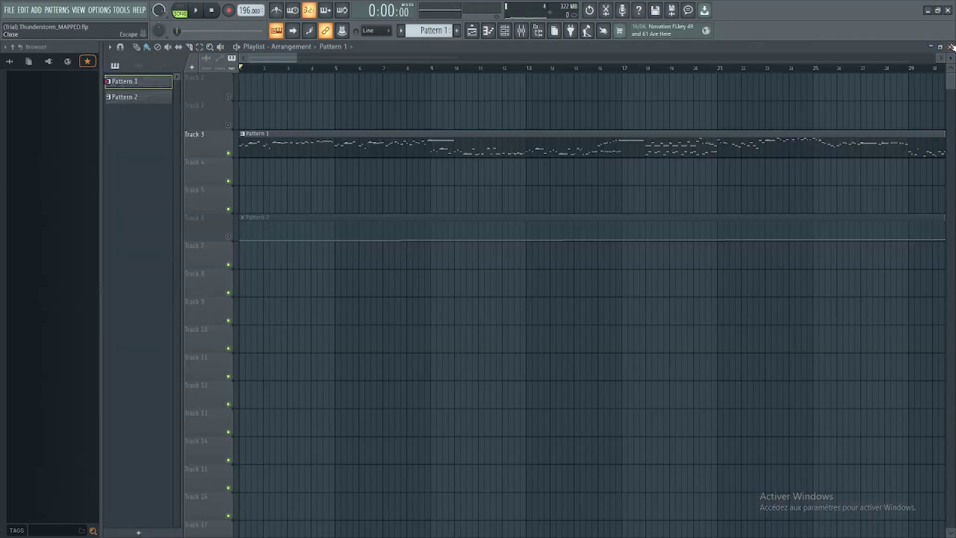
pyautogui.click(950, 47)
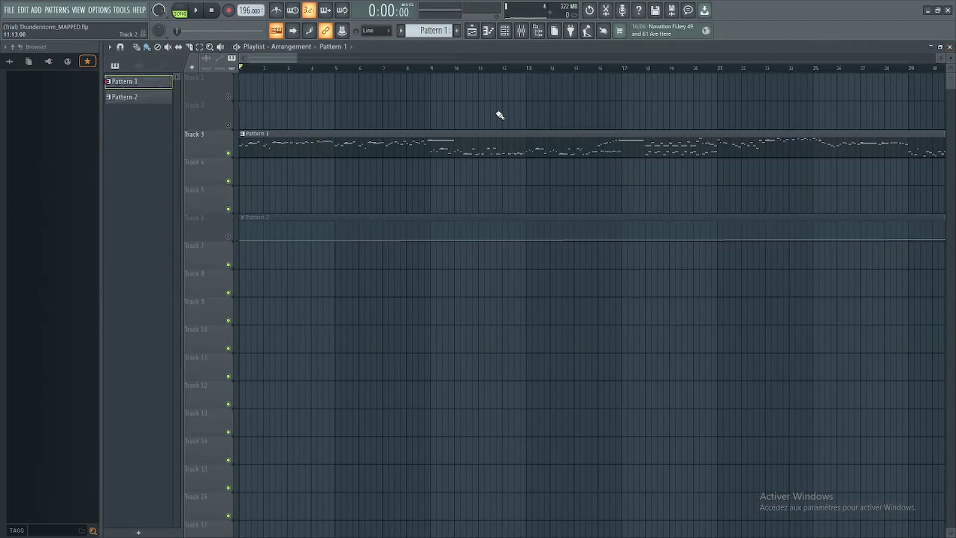
# Select Pattern 2 and reopen the chromatic Slicex with the first slice markers of the waveform in view
pyautogui.click(294, 239)
pyautogui.click(505, 30)
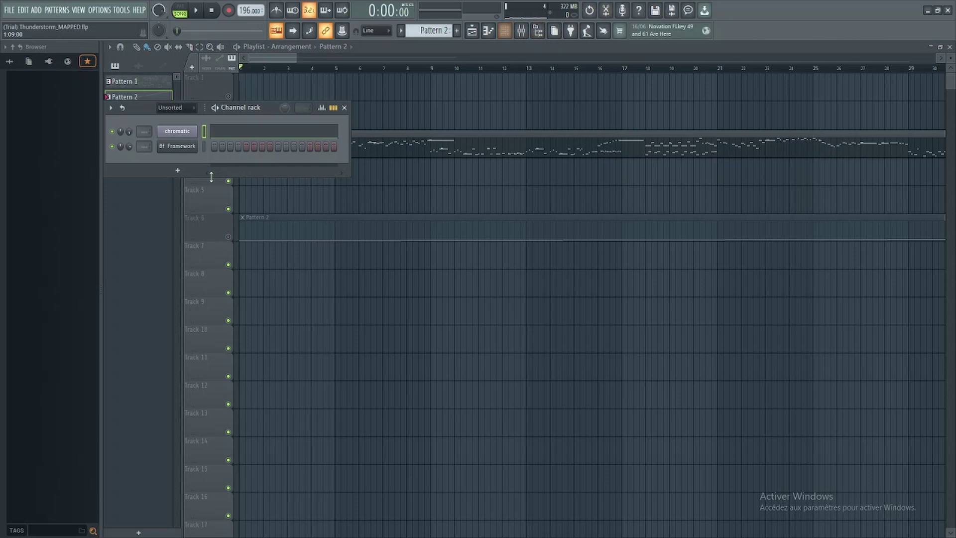
pyautogui.click(177, 132)
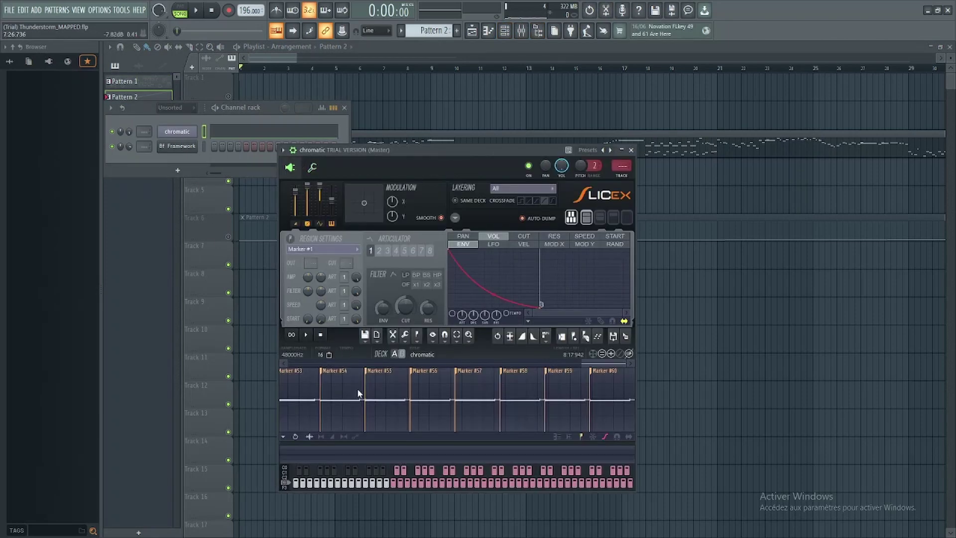
pyautogui.scroll(3, 352, 384)
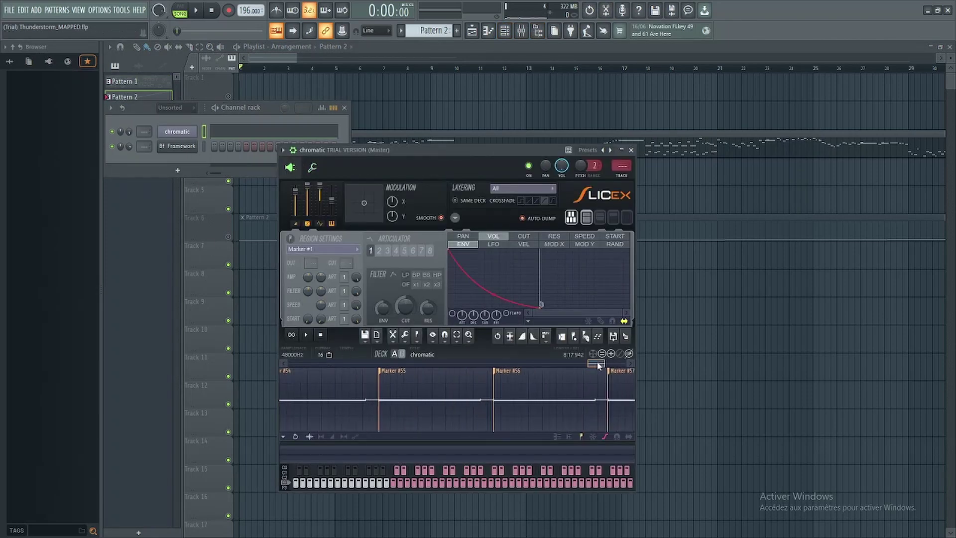
pyautogui.moveTo(597, 363)
pyautogui.mouseDown()
pyautogui.moveTo(293, 363)
pyautogui.moveTo(296, 375)
pyautogui.mouseUp()
pyautogui.scroll(-3, 327, 384)
# Try to shift slice markers #2 to #5 slightly later, auditioning each slice from Marker #1 onward
pyautogui.click(316, 410)
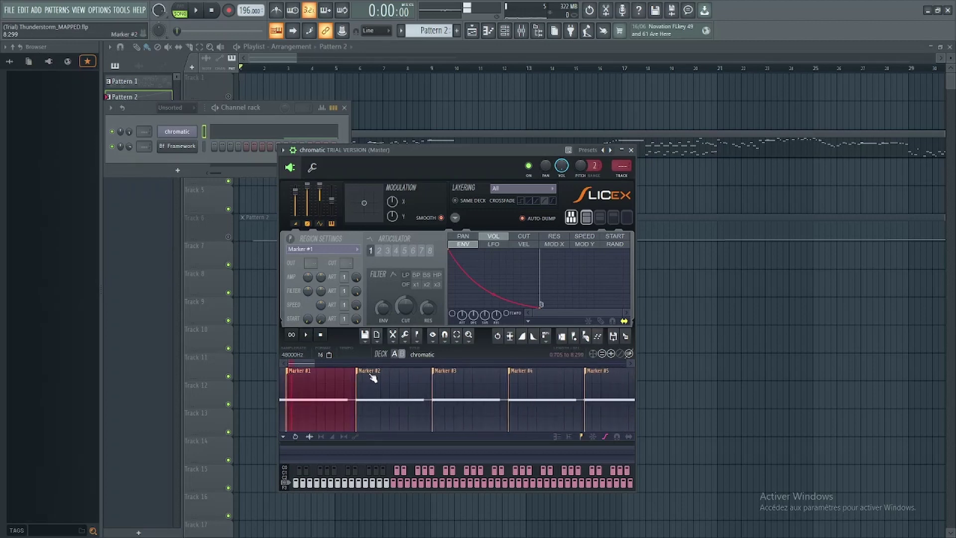
pyautogui.moveTo(370, 374); pyautogui.dragTo(378, 378)
pyautogui.click(386, 394)
pyautogui.moveTo(441, 375); pyautogui.dragTo(448, 375)
pyautogui.click(473, 388)
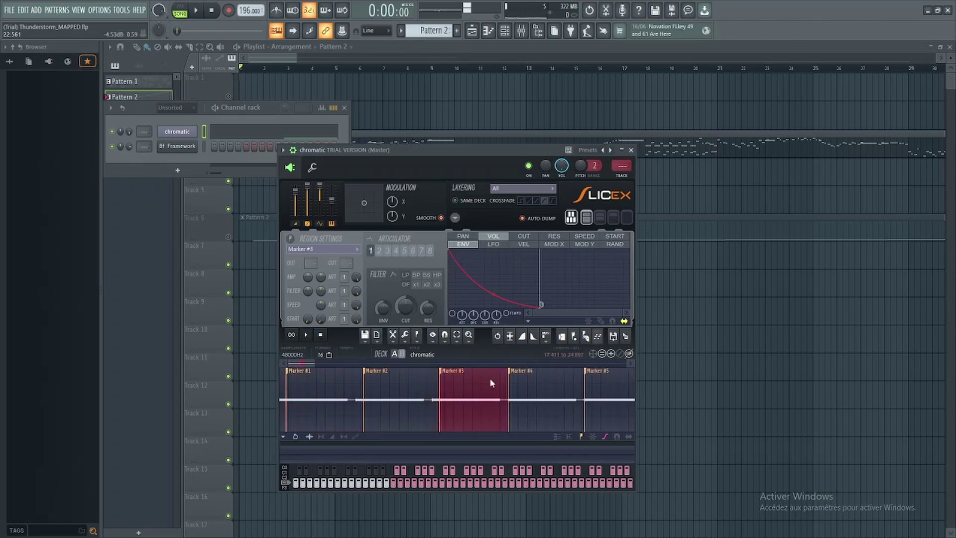
pyautogui.moveTo(512, 373); pyautogui.dragTo(520, 376)
pyautogui.click(543, 394)
pyautogui.moveTo(597, 374); pyautogui.dragTo(604, 378)
pyautogui.click(610, 396)
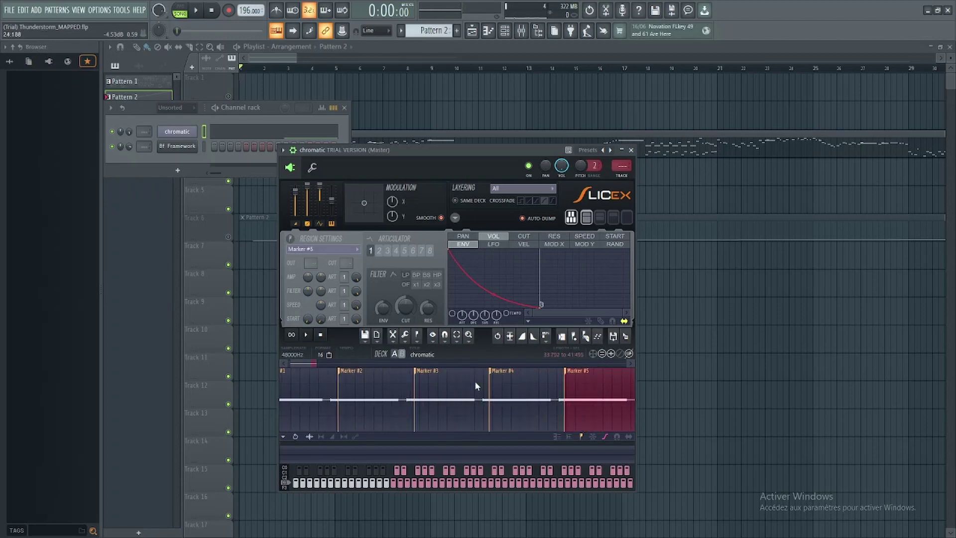
# Undo the last changes, load the chromatic sample file into Slicex again, and close the instrument
pyautogui.hotkey('ctrl', 'z')
pyautogui.hotkey('ctrl', 'z')
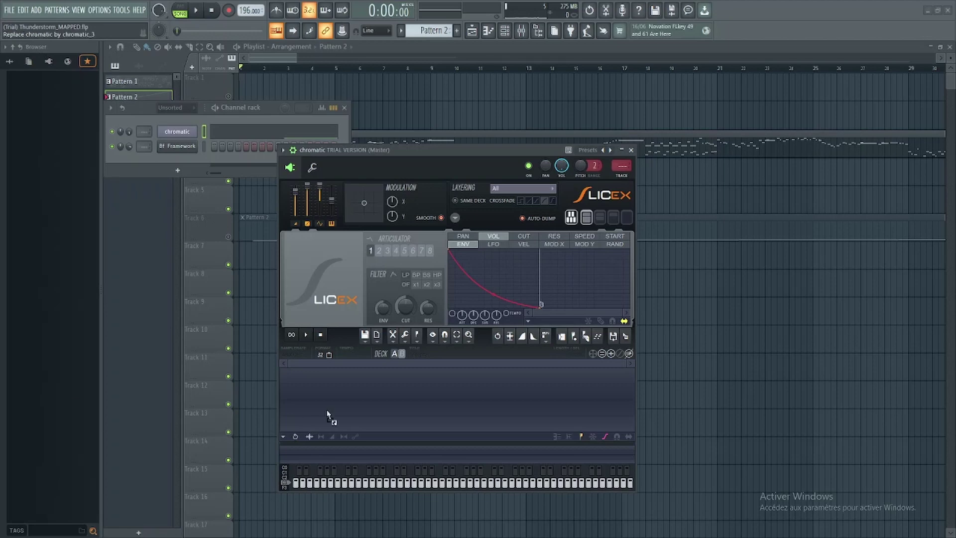
pyautogui.moveTo(327, 411); pyautogui.dragTo(344, 408)
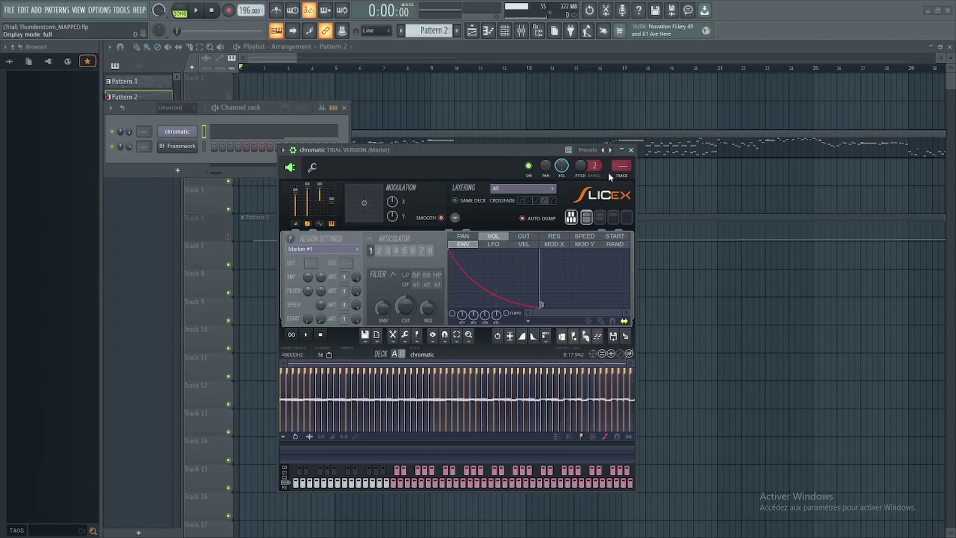
pyautogui.click(632, 150)
# Play the song, open Pattern 1 in the piano roll to follow its notes, and stop with the channel rack shown
pyautogui.press('space')
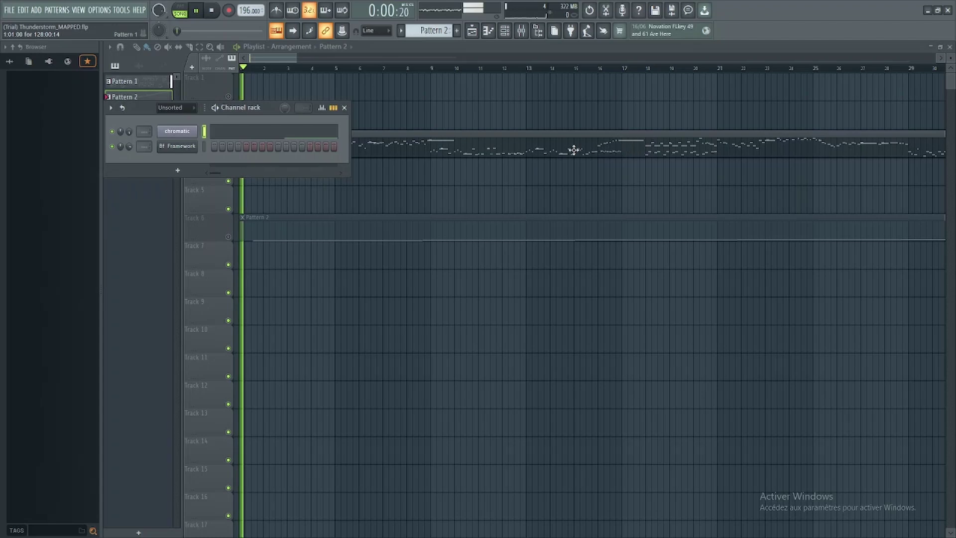
pyautogui.click(345, 108)
pyautogui.doubleClick(279, 137)
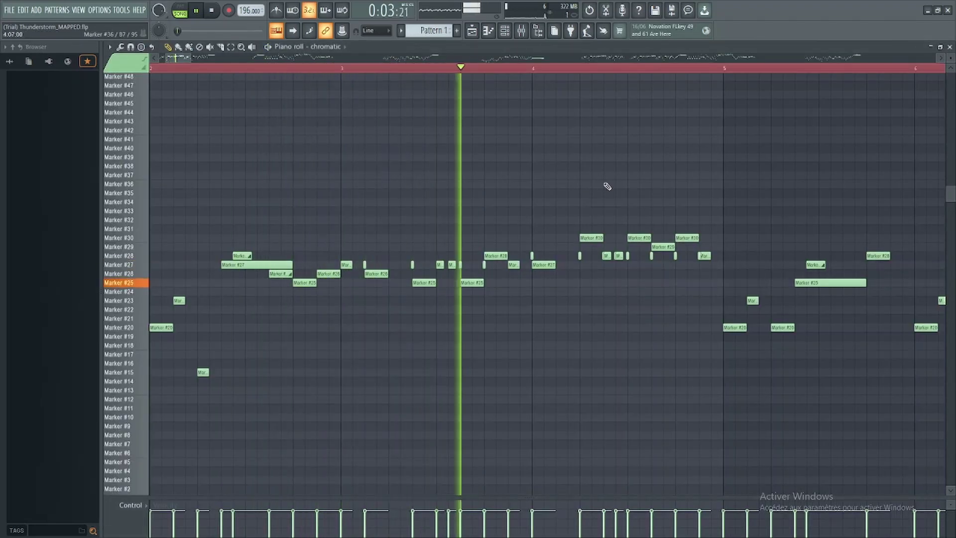
pyautogui.press('F6')
pyautogui.press('space')
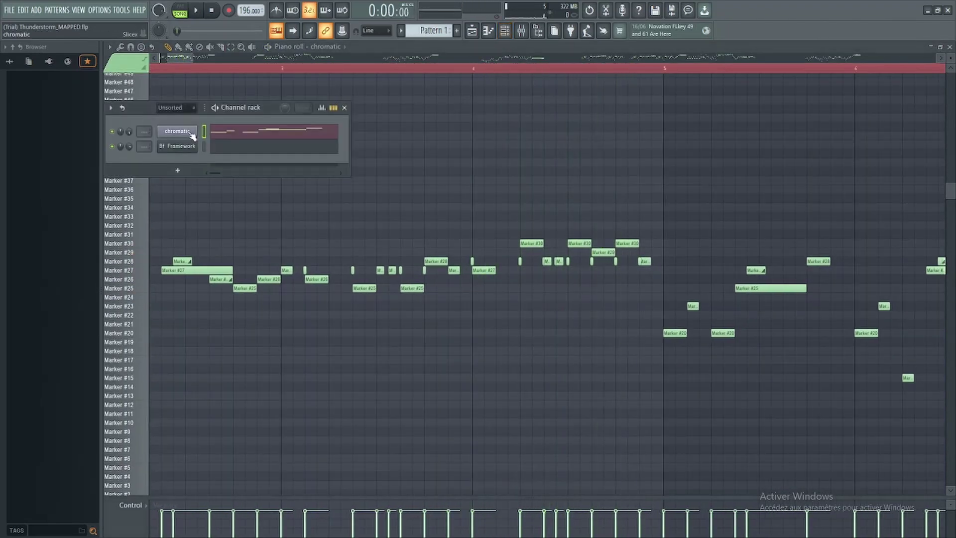
# Examine the slice markers along the chromatic waveform in Slicex and close the instrument
pyautogui.click(175, 132)
pyautogui.scroll(3, 366, 390)
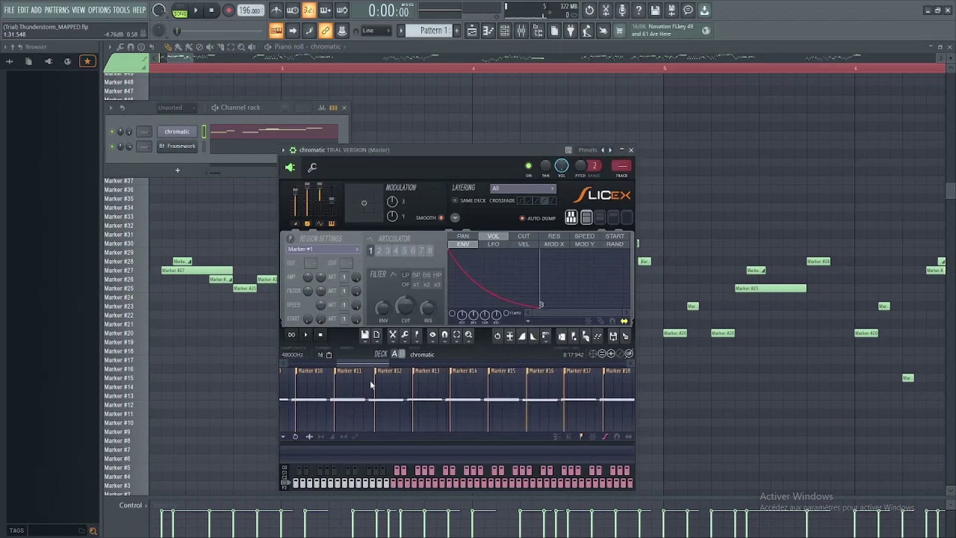
pyautogui.moveTo(374, 366)
pyautogui.mouseDown()
pyautogui.moveTo(283, 366)
pyautogui.moveTo(473, 364)
pyautogui.mouseUp()
pyautogui.click(631, 149)
# Play the melody with the channel rack closed and jump playback ahead to bar 16 of the piano roll
pyautogui.press('space')
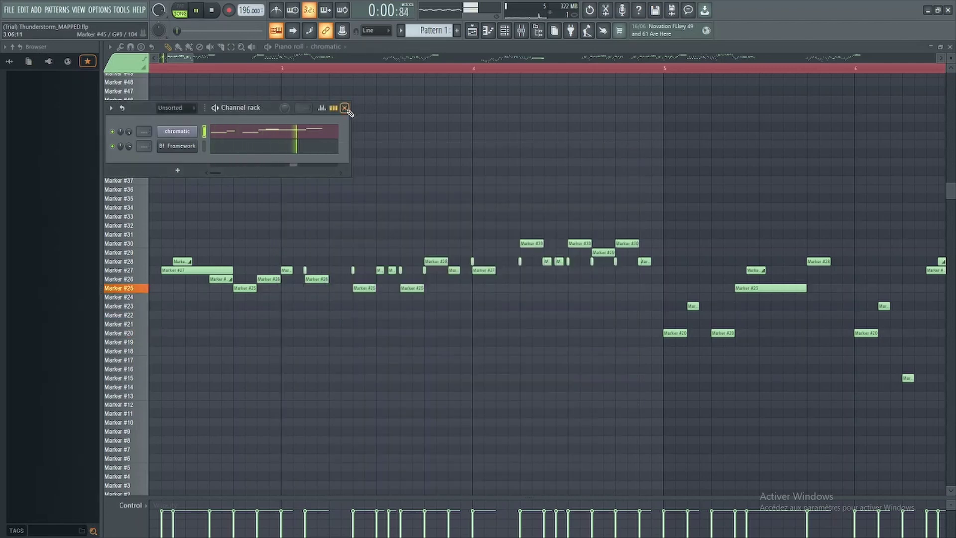
pyautogui.click(344, 108)
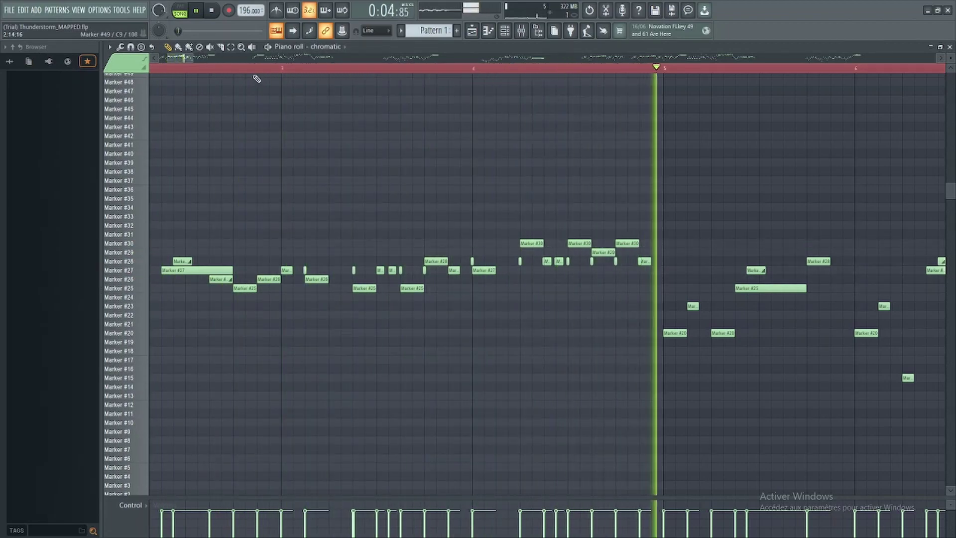
pyautogui.moveTo(186, 60); pyautogui.dragTo(309, 70)
pyautogui.scroll(-4, 531, 164)
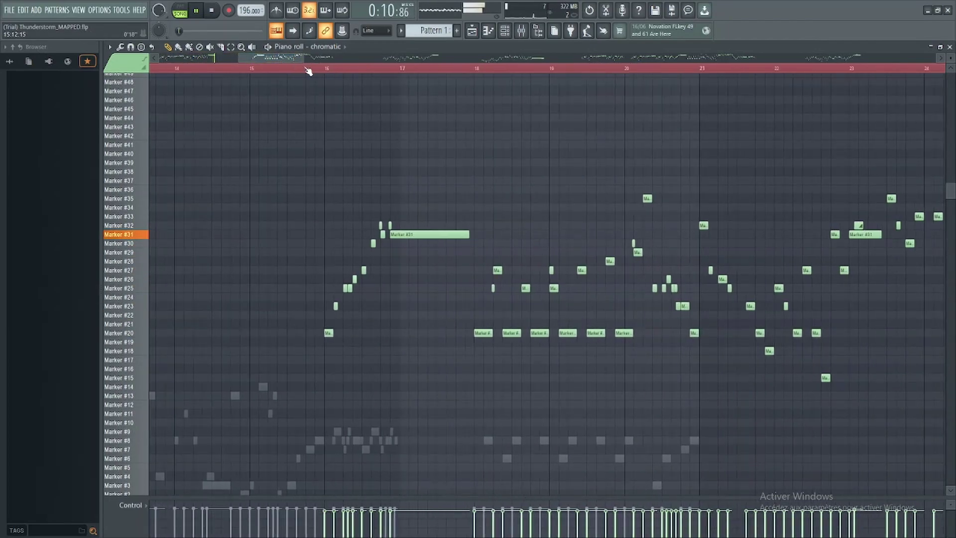
pyautogui.click(329, 71)
# Open the chromatic channel's miscellaneous settings during playback and close the channel rack
pyautogui.press('F6')
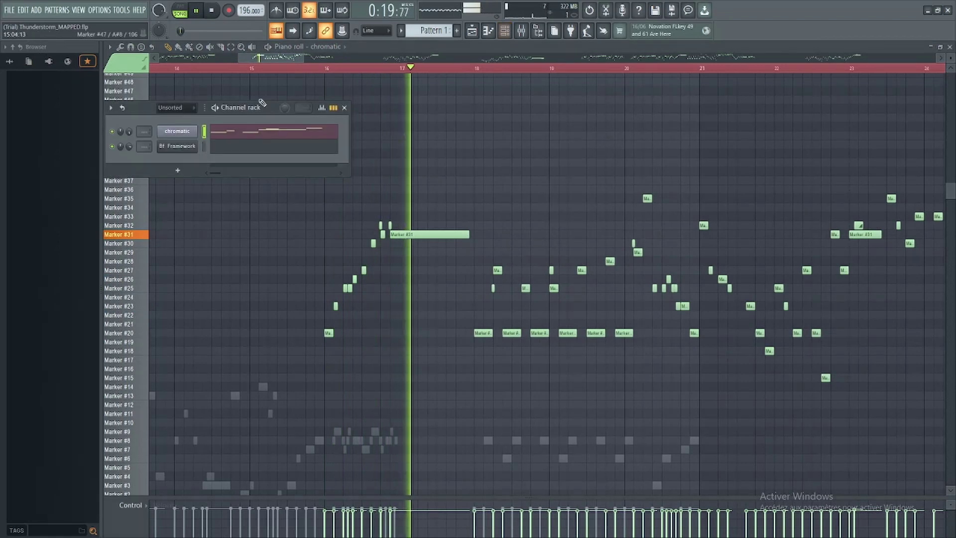
pyautogui.click(180, 132)
pyautogui.click(312, 168)
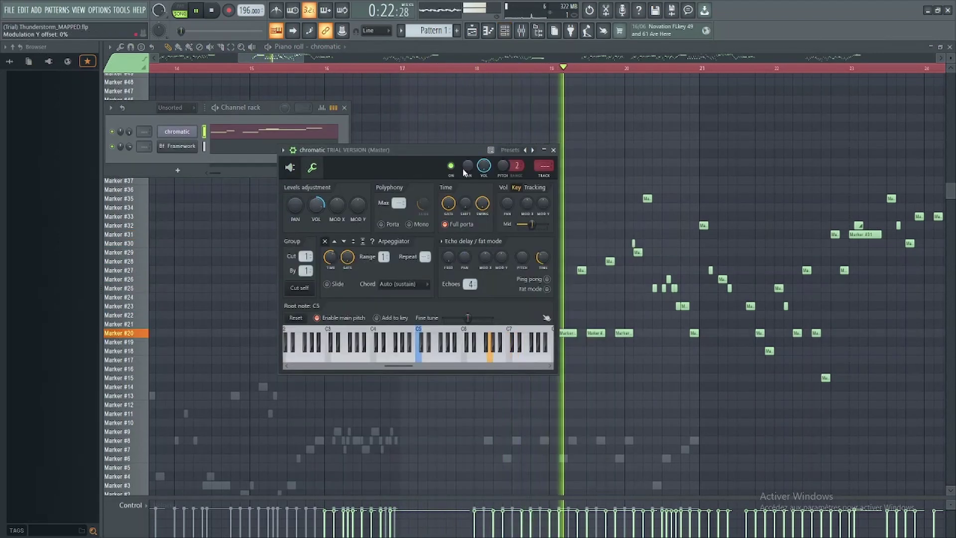
pyautogui.click(344, 107)
# Follow playback through the later sections of Pattern 1, stop it, and close the piano roll and the chromatic channel settings
pyautogui.moveTo(255, 59); pyautogui.dragTo(304, 60)
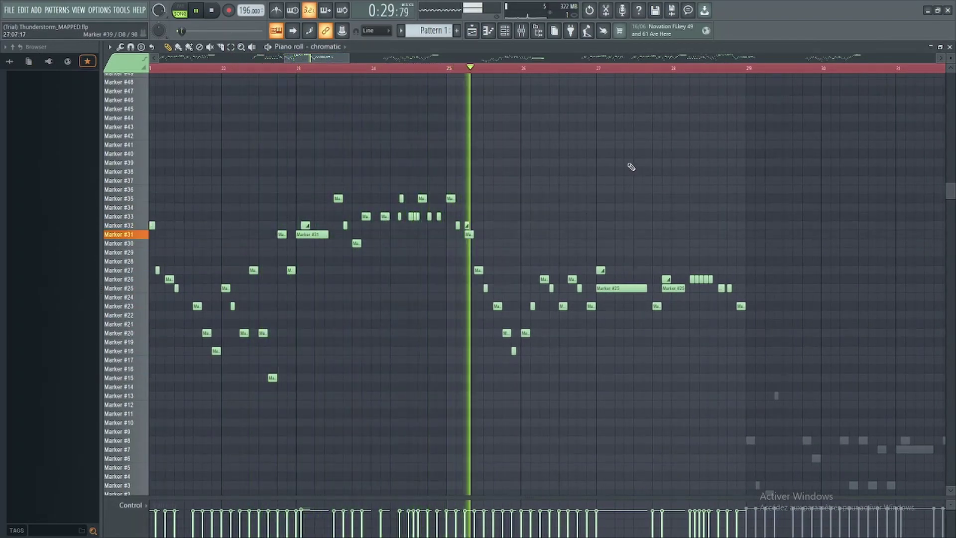
pyautogui.moveTo(323, 59); pyautogui.dragTo(340, 60)
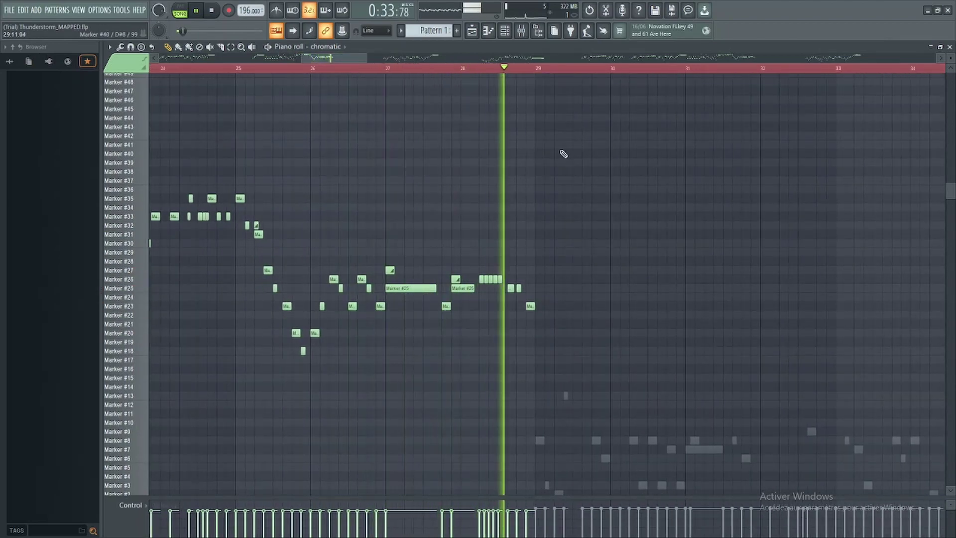
pyautogui.moveTo(337, 60); pyautogui.dragTo(427, 62)
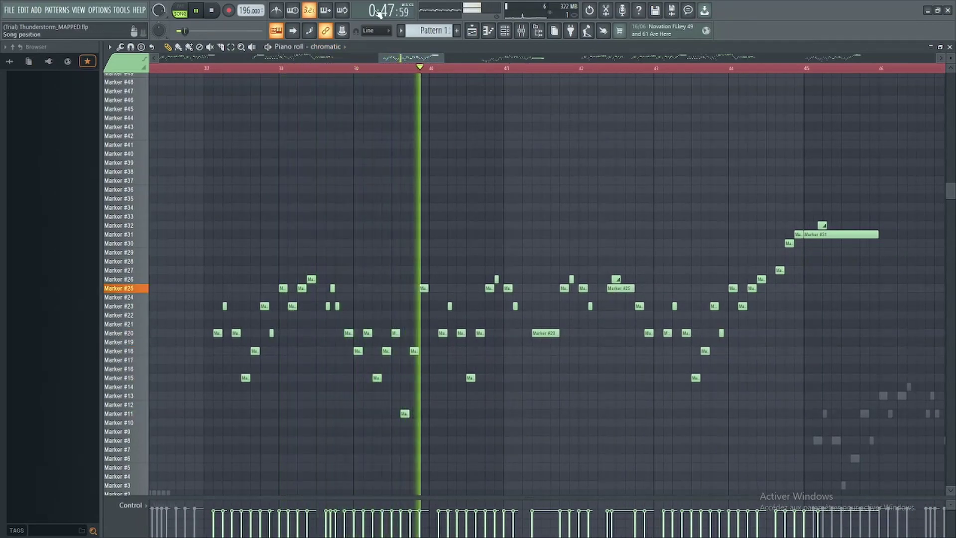
pyautogui.moveTo(403, 62); pyautogui.dragTo(451, 66)
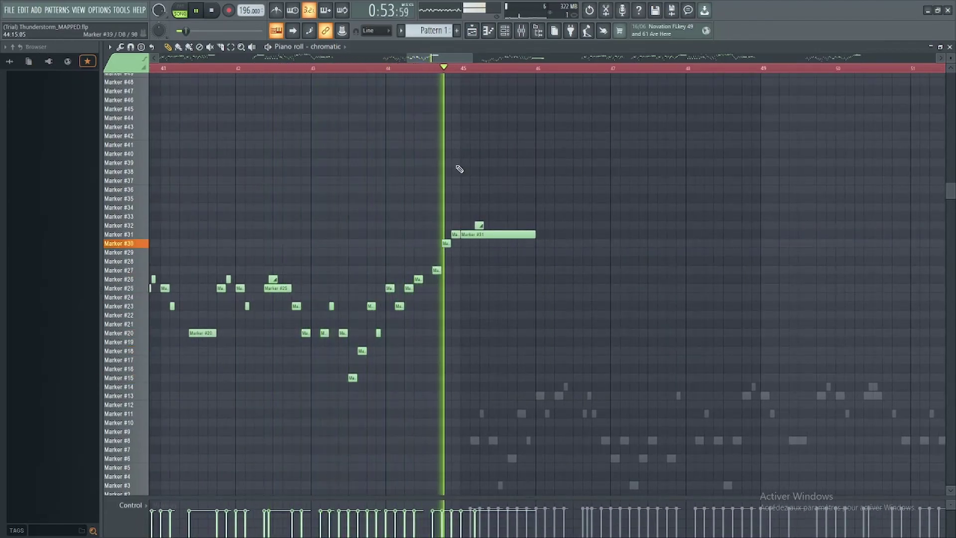
pyautogui.moveTo(429, 59); pyautogui.dragTo(480, 60)
pyautogui.click(950, 47)
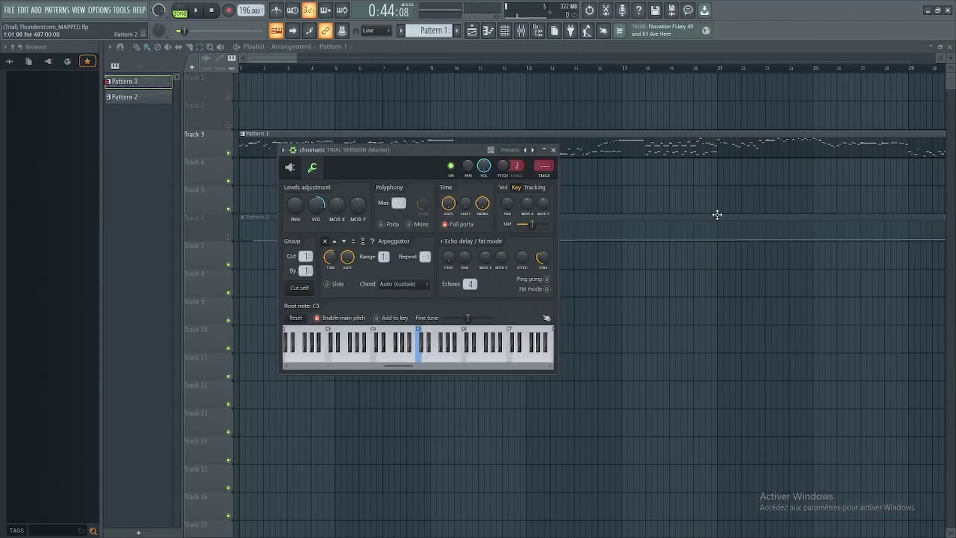
pyautogui.click(554, 150)
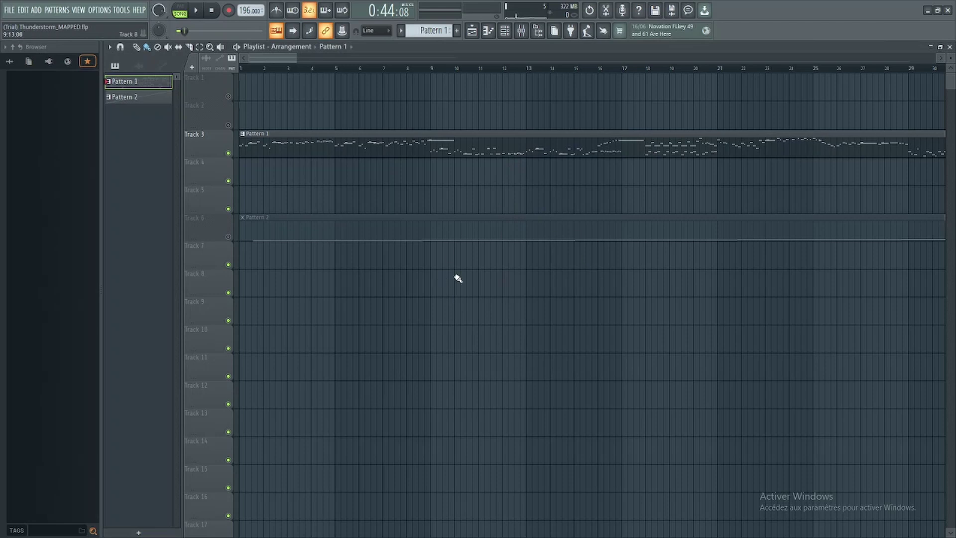